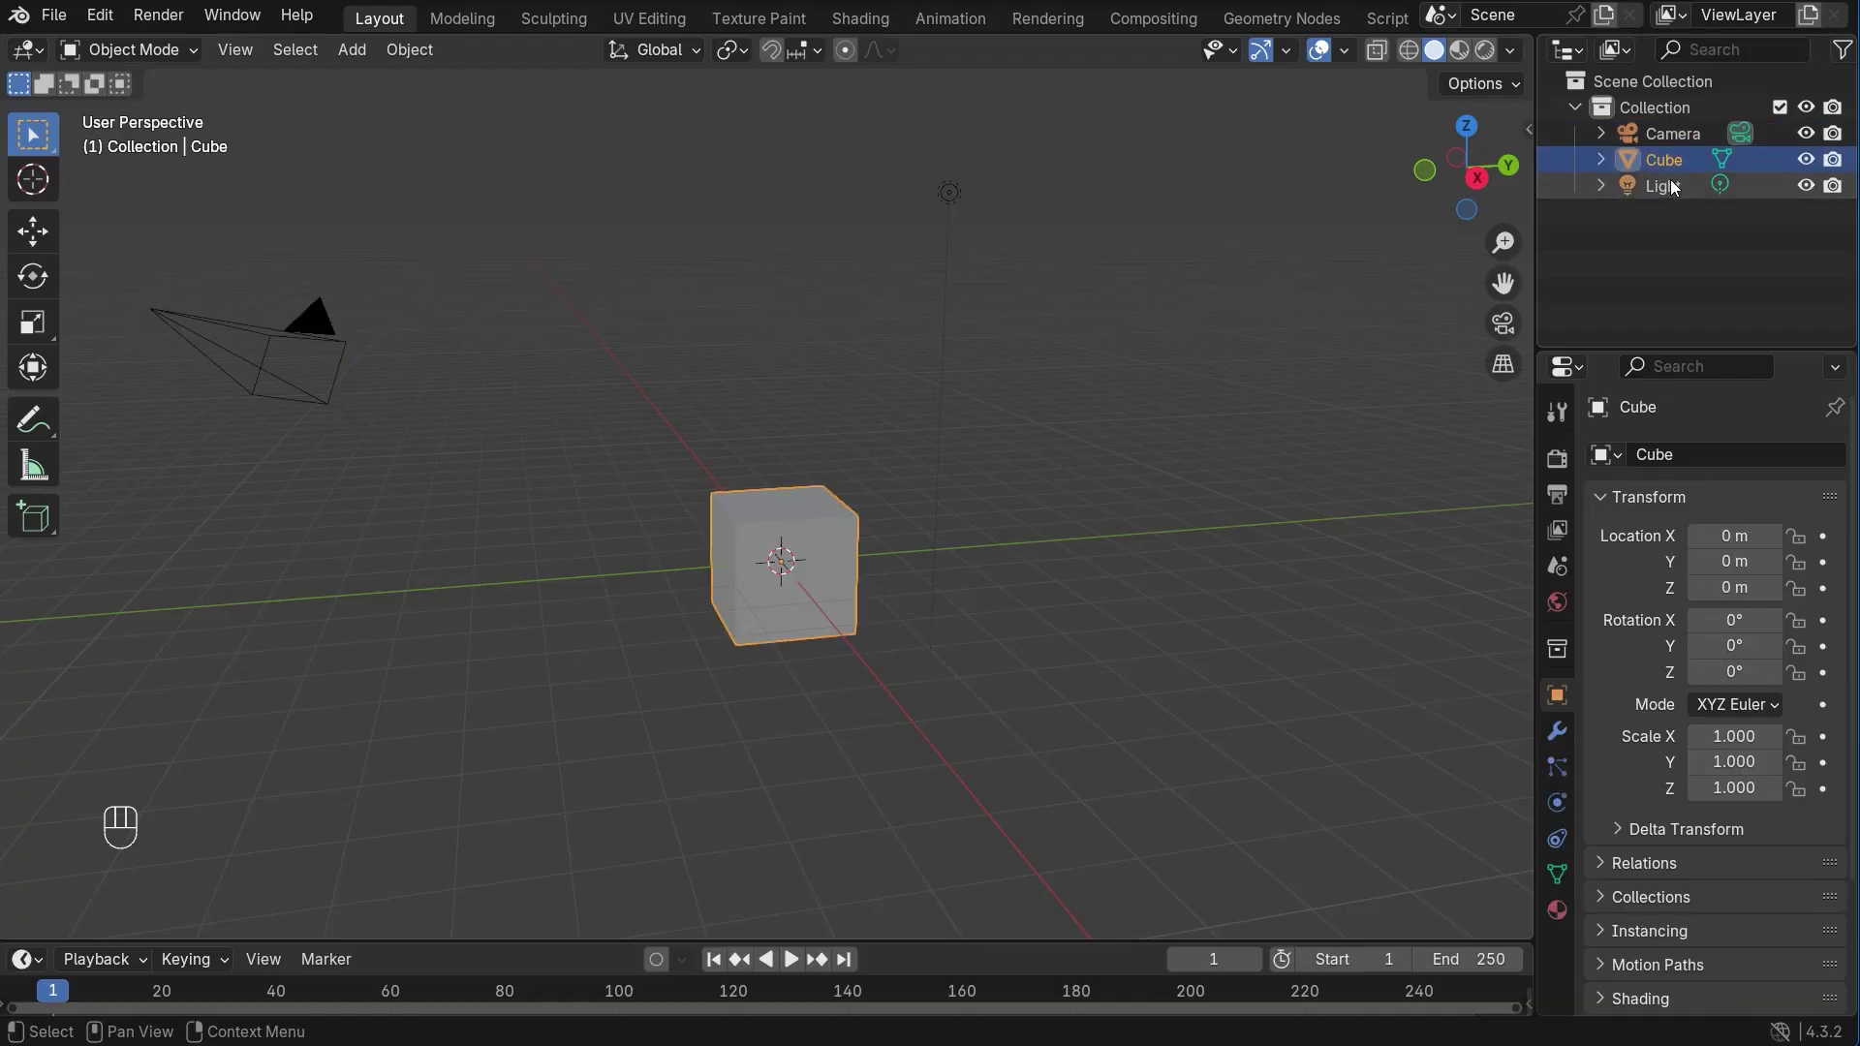
Step: Select the full range of objects from Light to Camera in the Outliner, then reduce the selection to Light
{"action": "left_click", "coordinate": [1669, 184]}
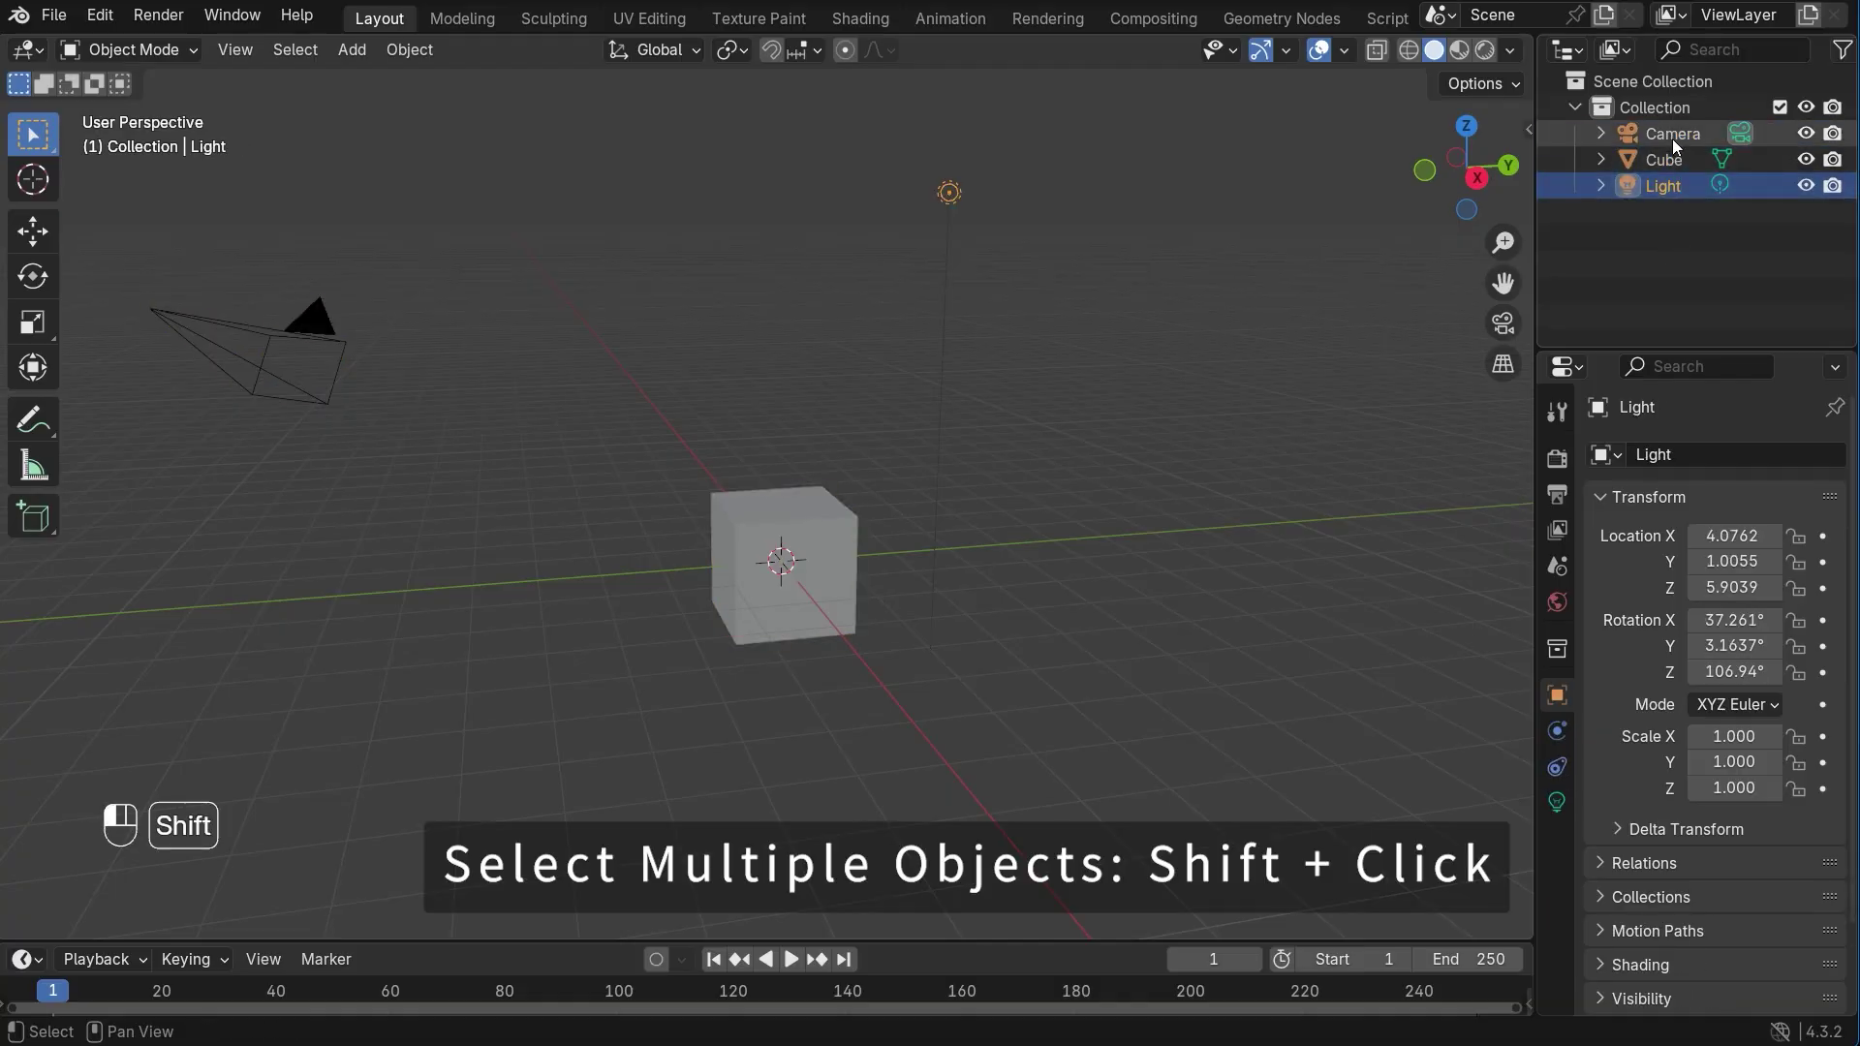
{"action": "left_click", "coordinate": [1672, 138], "text": "shift"}
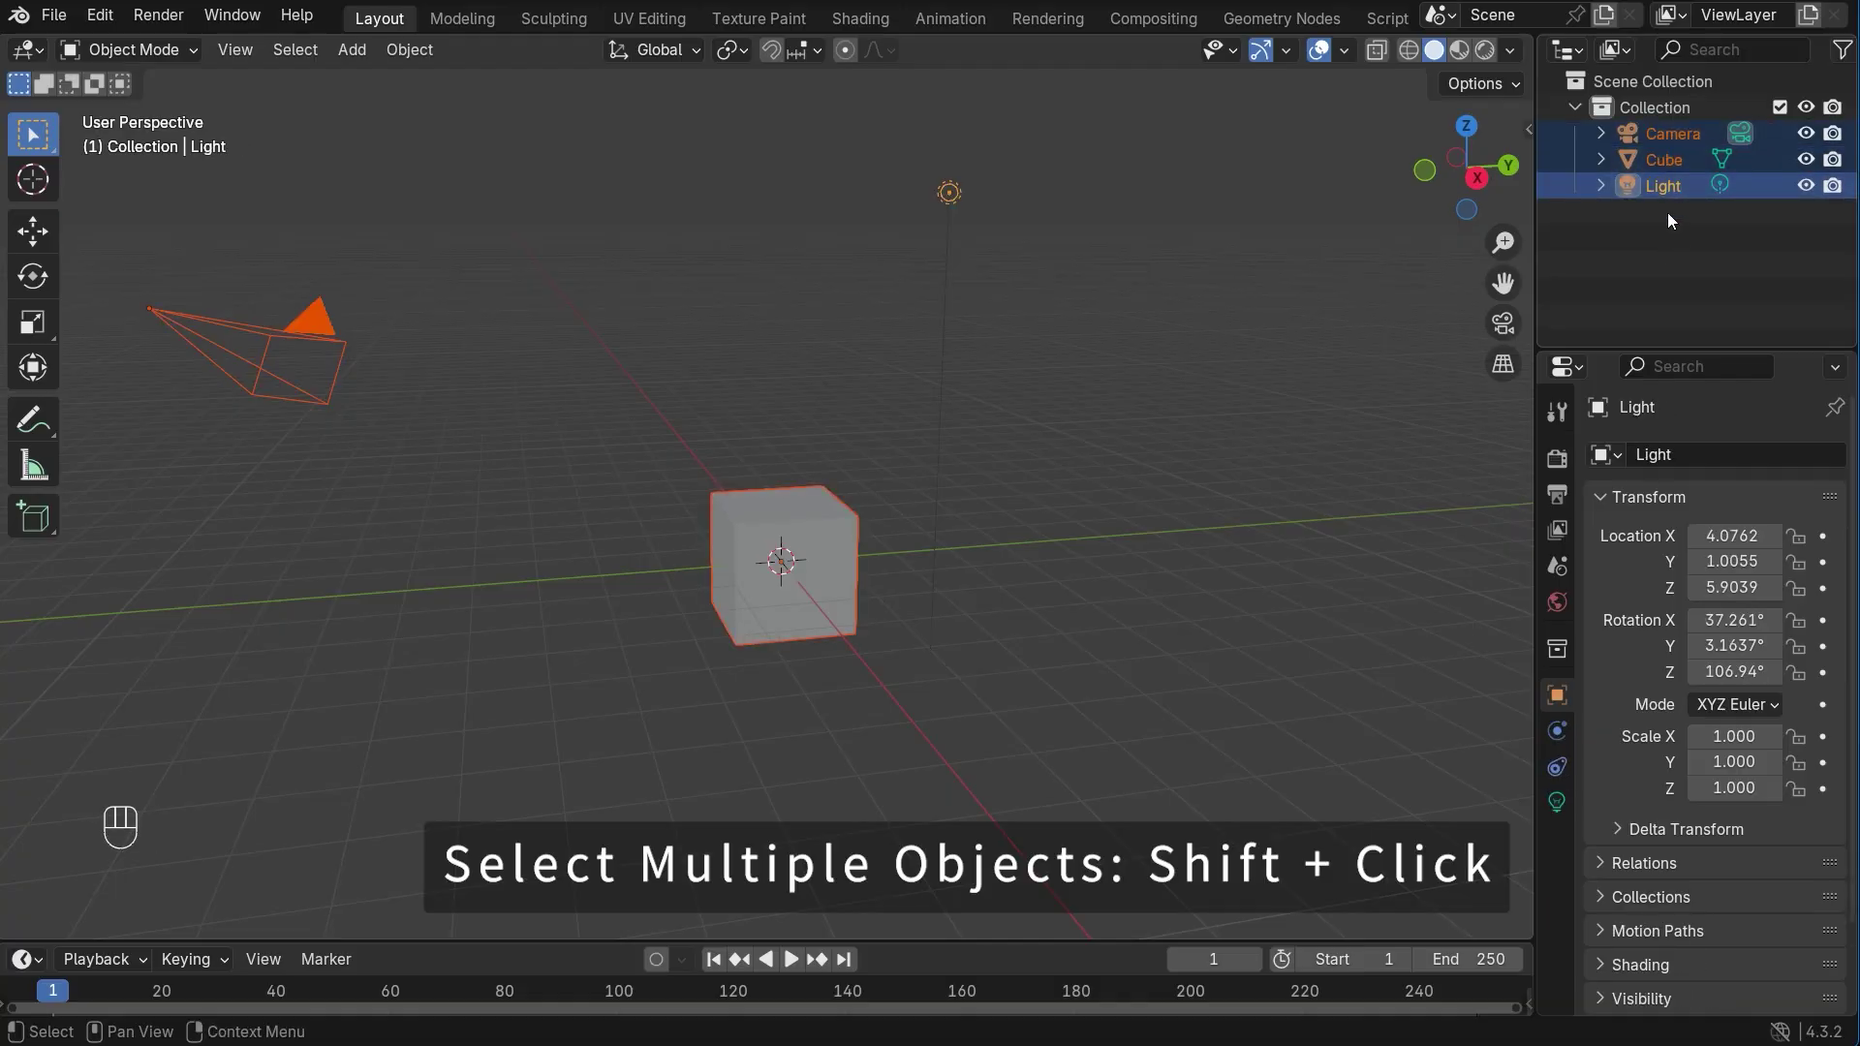
{"action": "left_click", "coordinate": [1666, 186]}
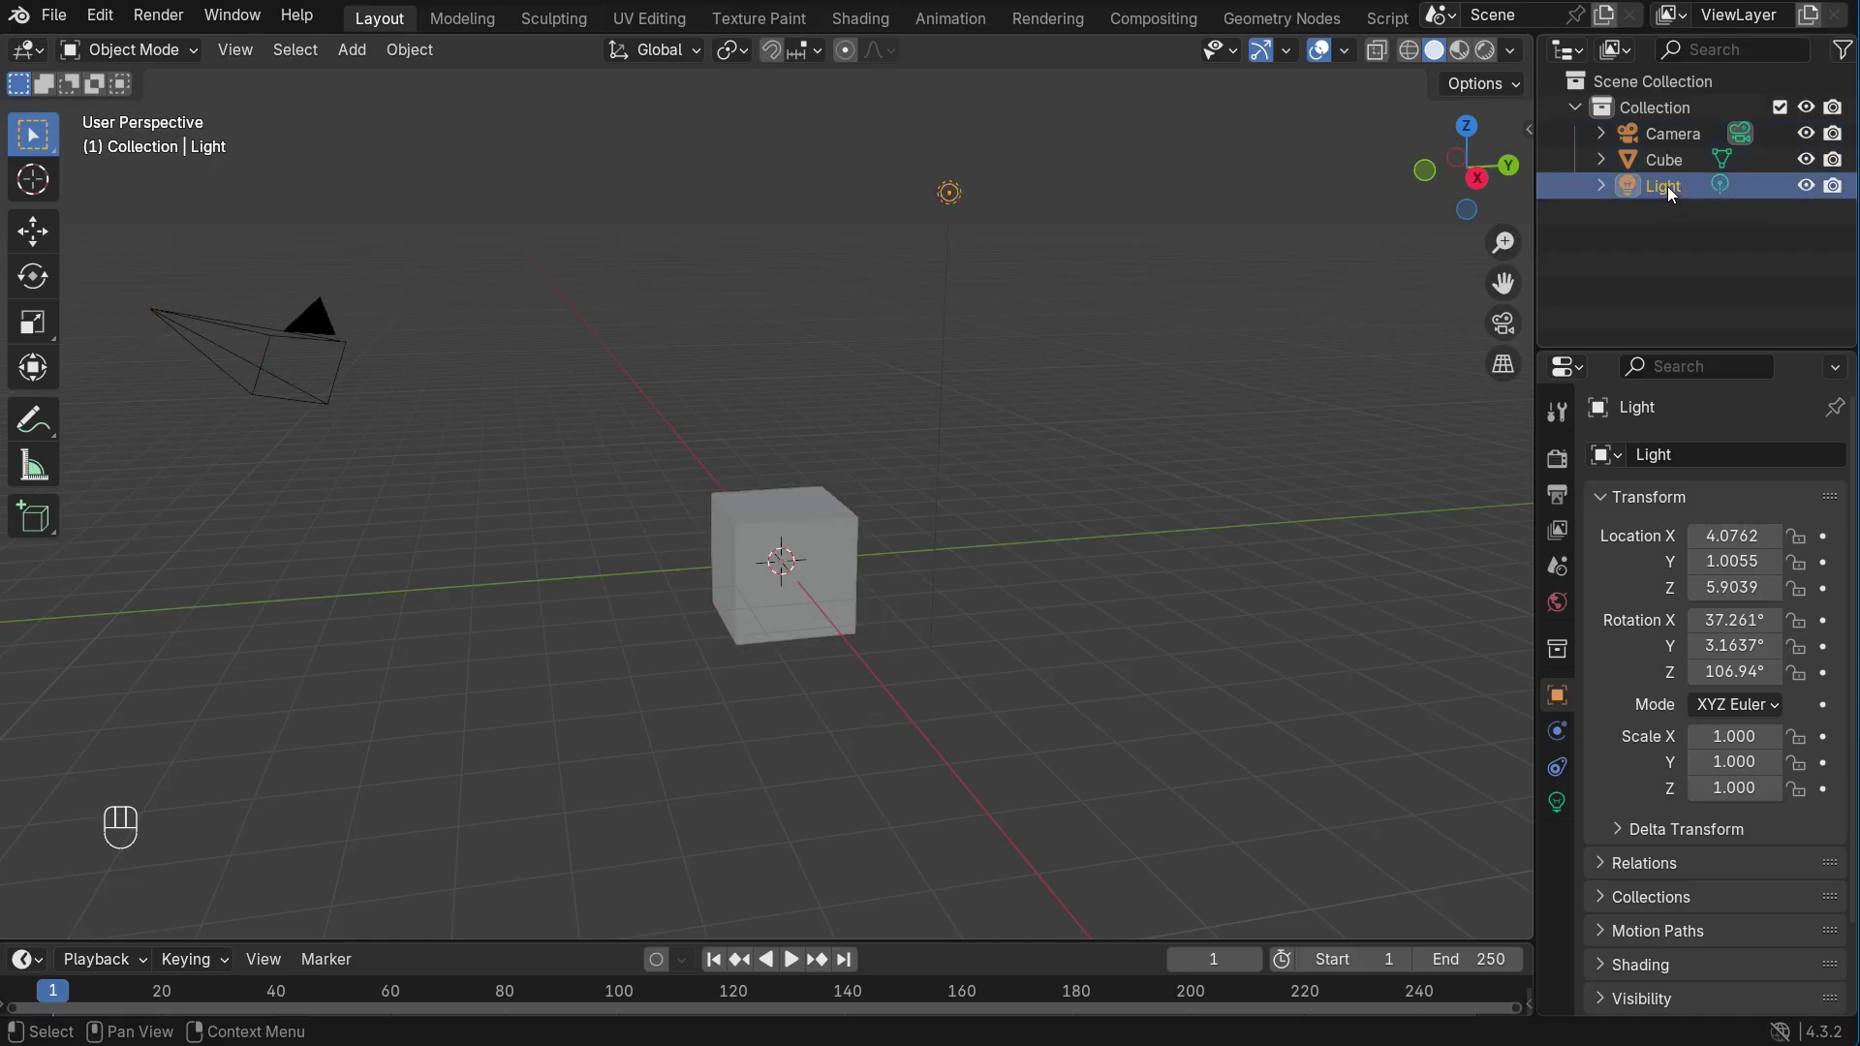
Step: Add Camera and Cube individually to the Outliner selection, then clear the selection
{"action": "left_click", "coordinate": [1672, 135], "text": "ctrl"}
{"action": "left_click", "coordinate": [1672, 182], "text": "ctrl"}
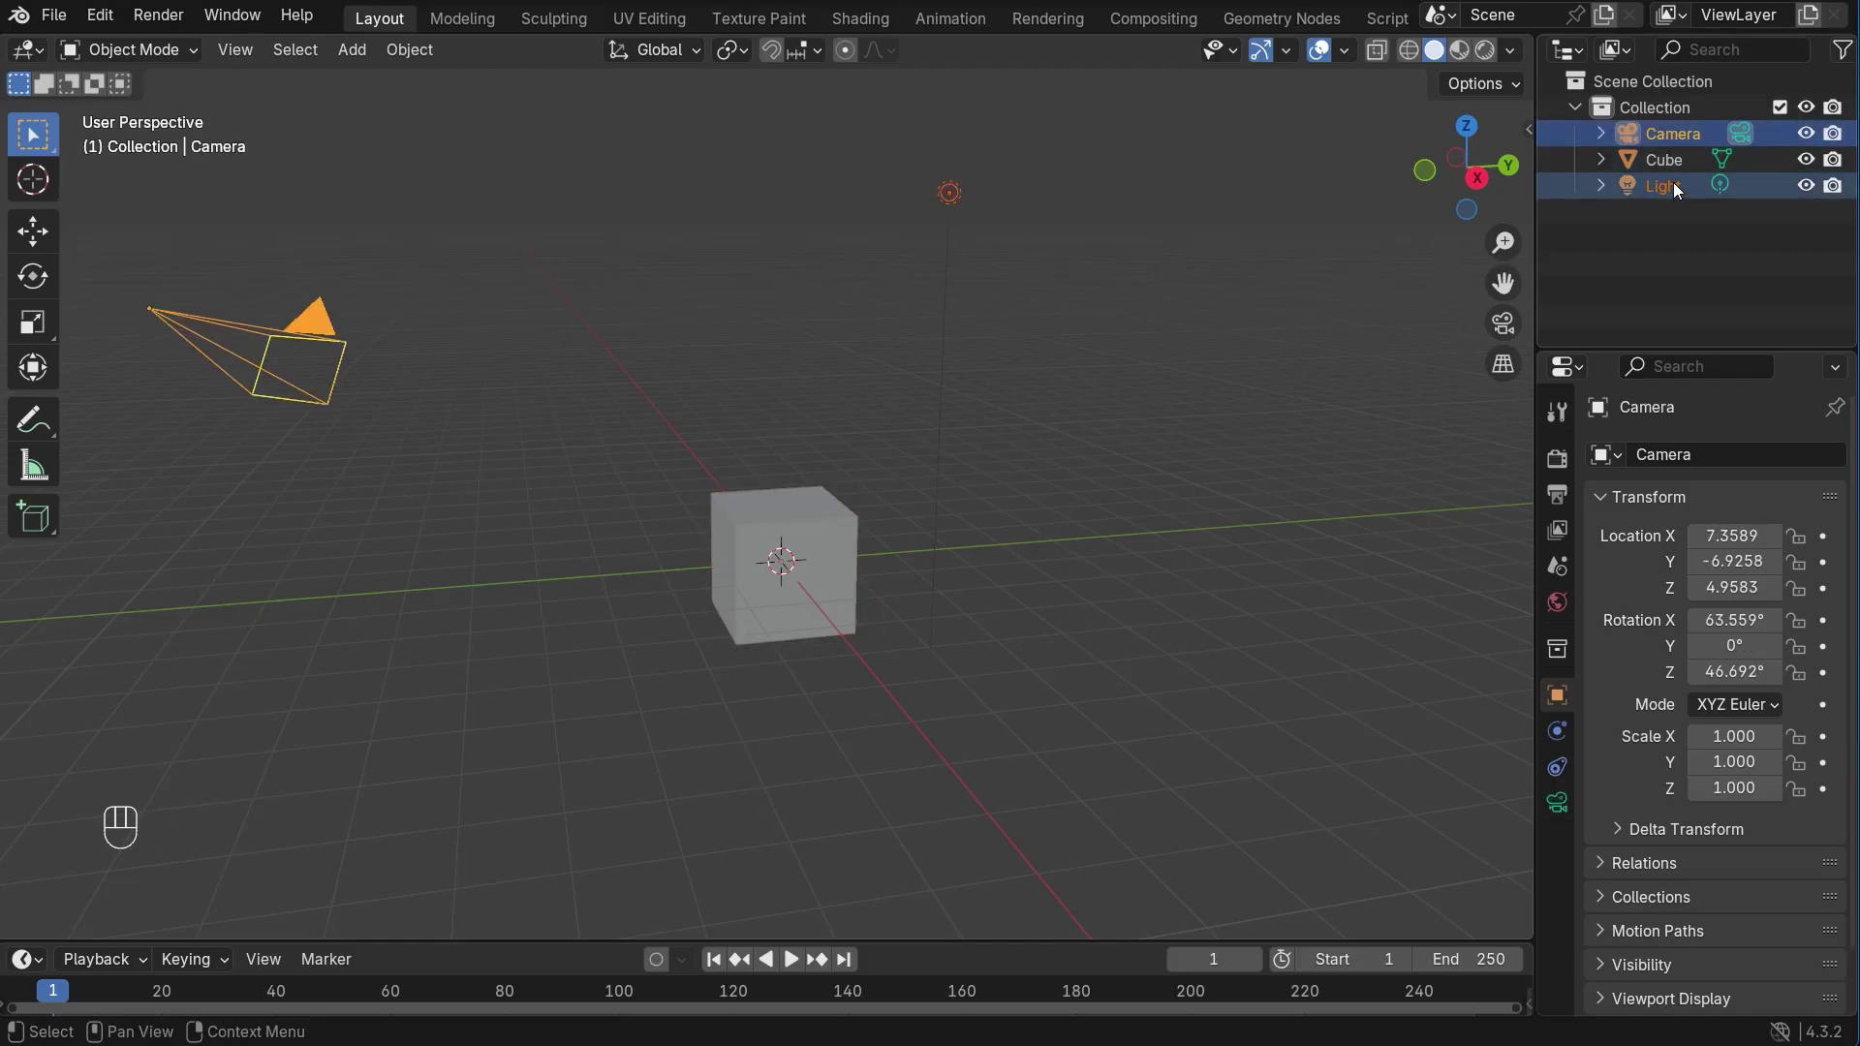
{"action": "left_click", "coordinate": [1671, 164], "text": "ctrl"}
{"action": "left_click", "coordinate": [1660, 206]}
Step: Build up a selection of Cube, Camera and Light one object at a time, then deselect everything
{"action": "left_click", "coordinate": [1659, 161], "text": "ctrl"}
{"action": "left_click", "coordinate": [1672, 132], "text": "ctrl"}
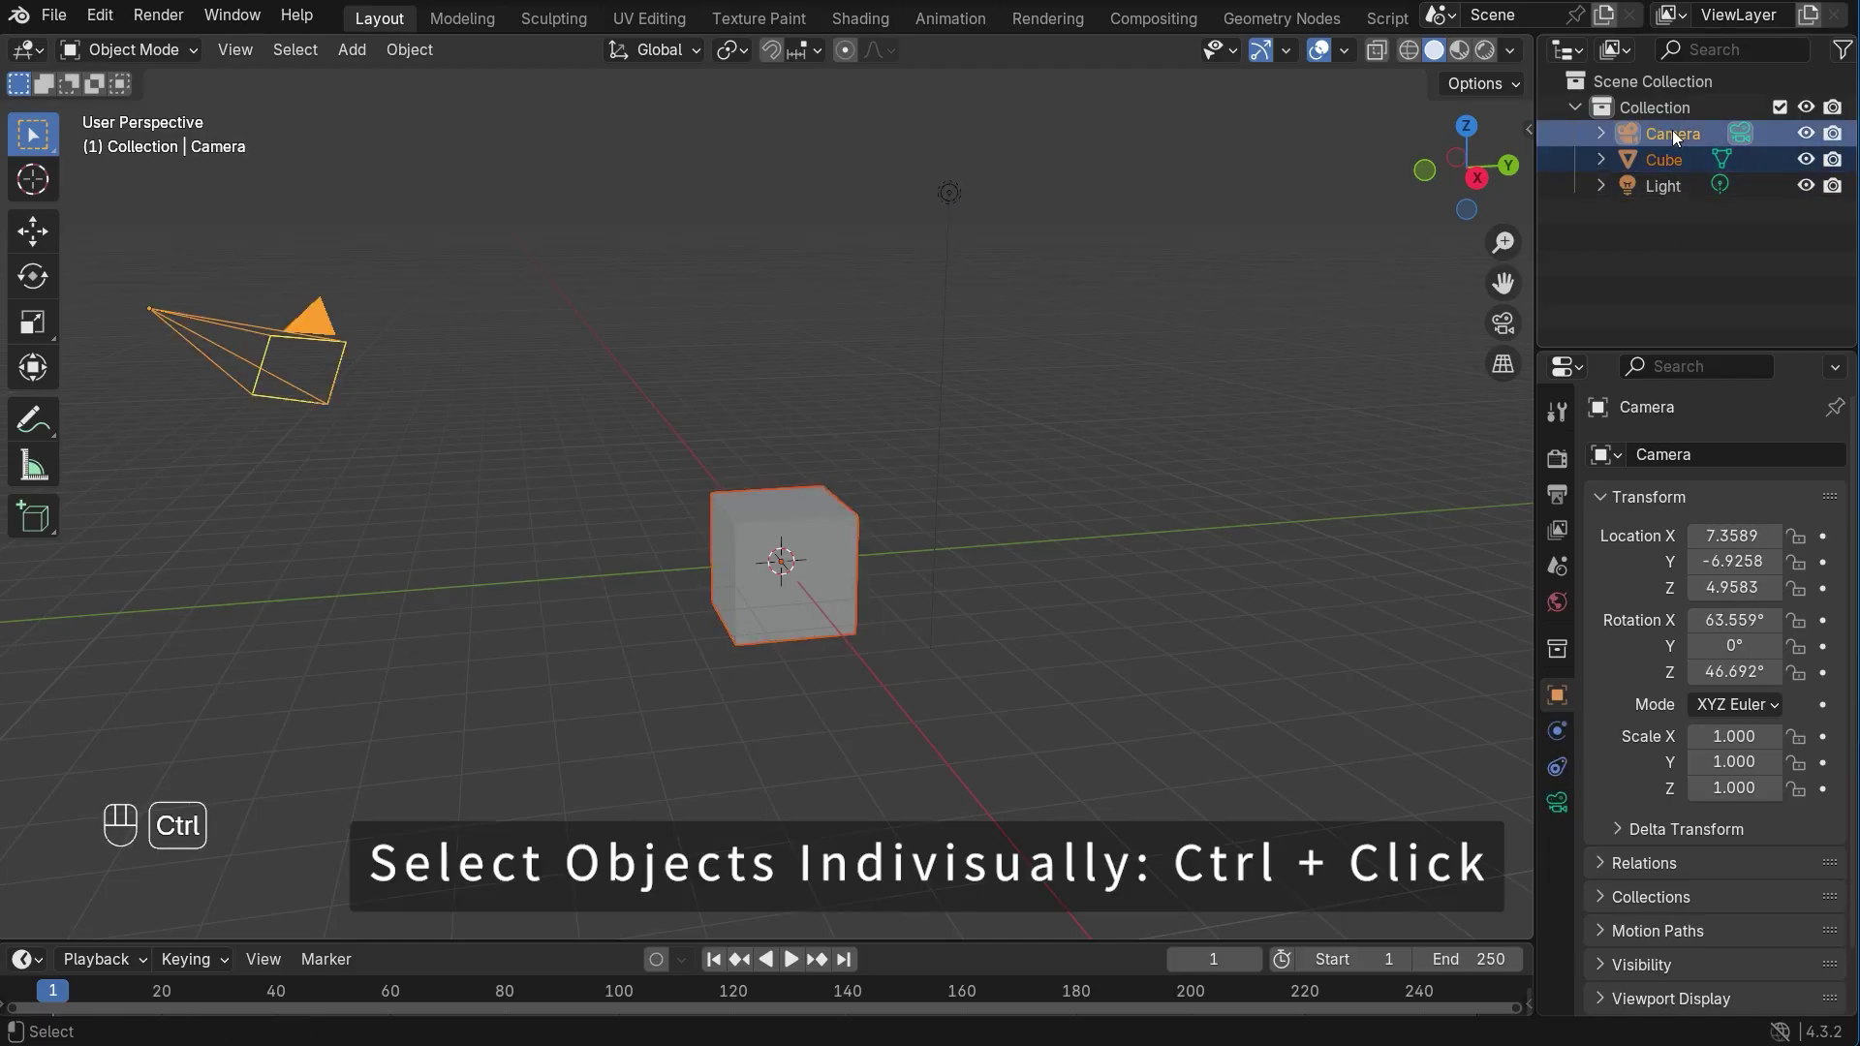
{"action": "left_click", "coordinate": [1672, 184], "text": "ctrl"}
{"action": "left_click", "coordinate": [1649, 227]}
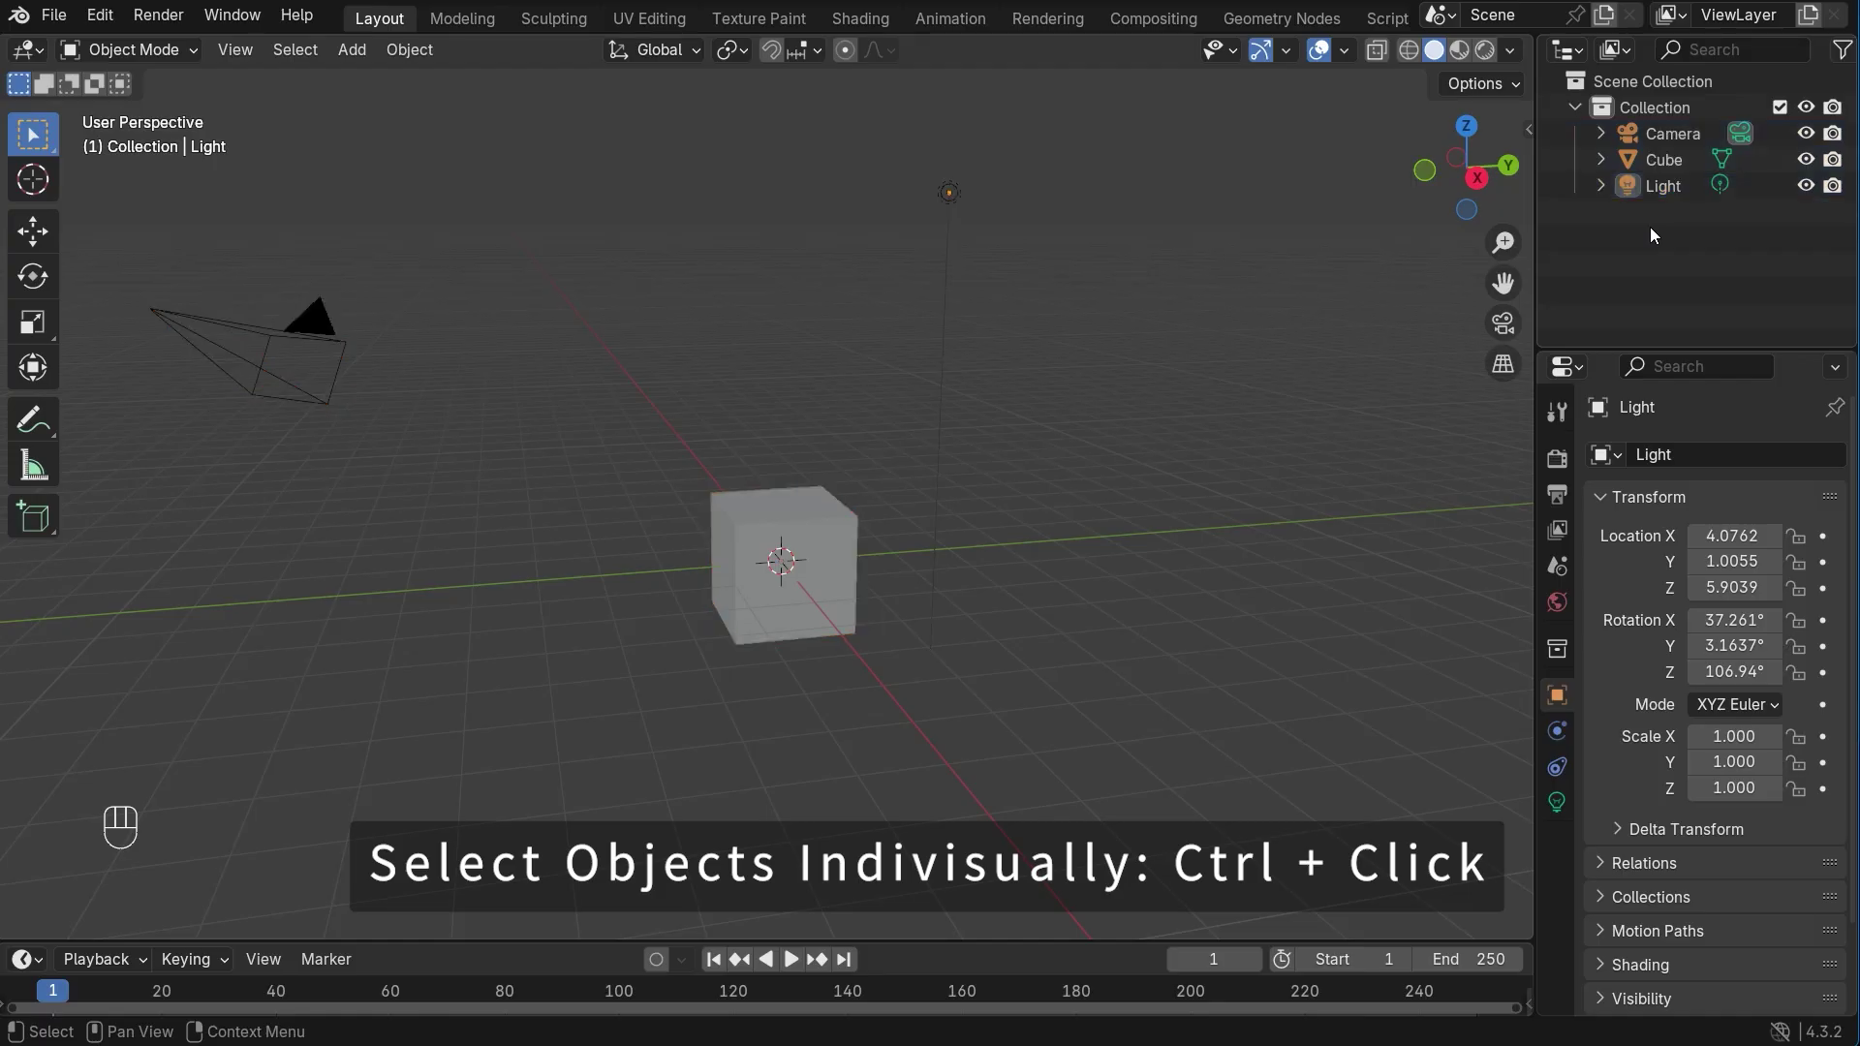
Step: Rename the Cube object as Cube001 directly in the Outliner
{"action": "left_click", "coordinate": [1659, 160]}
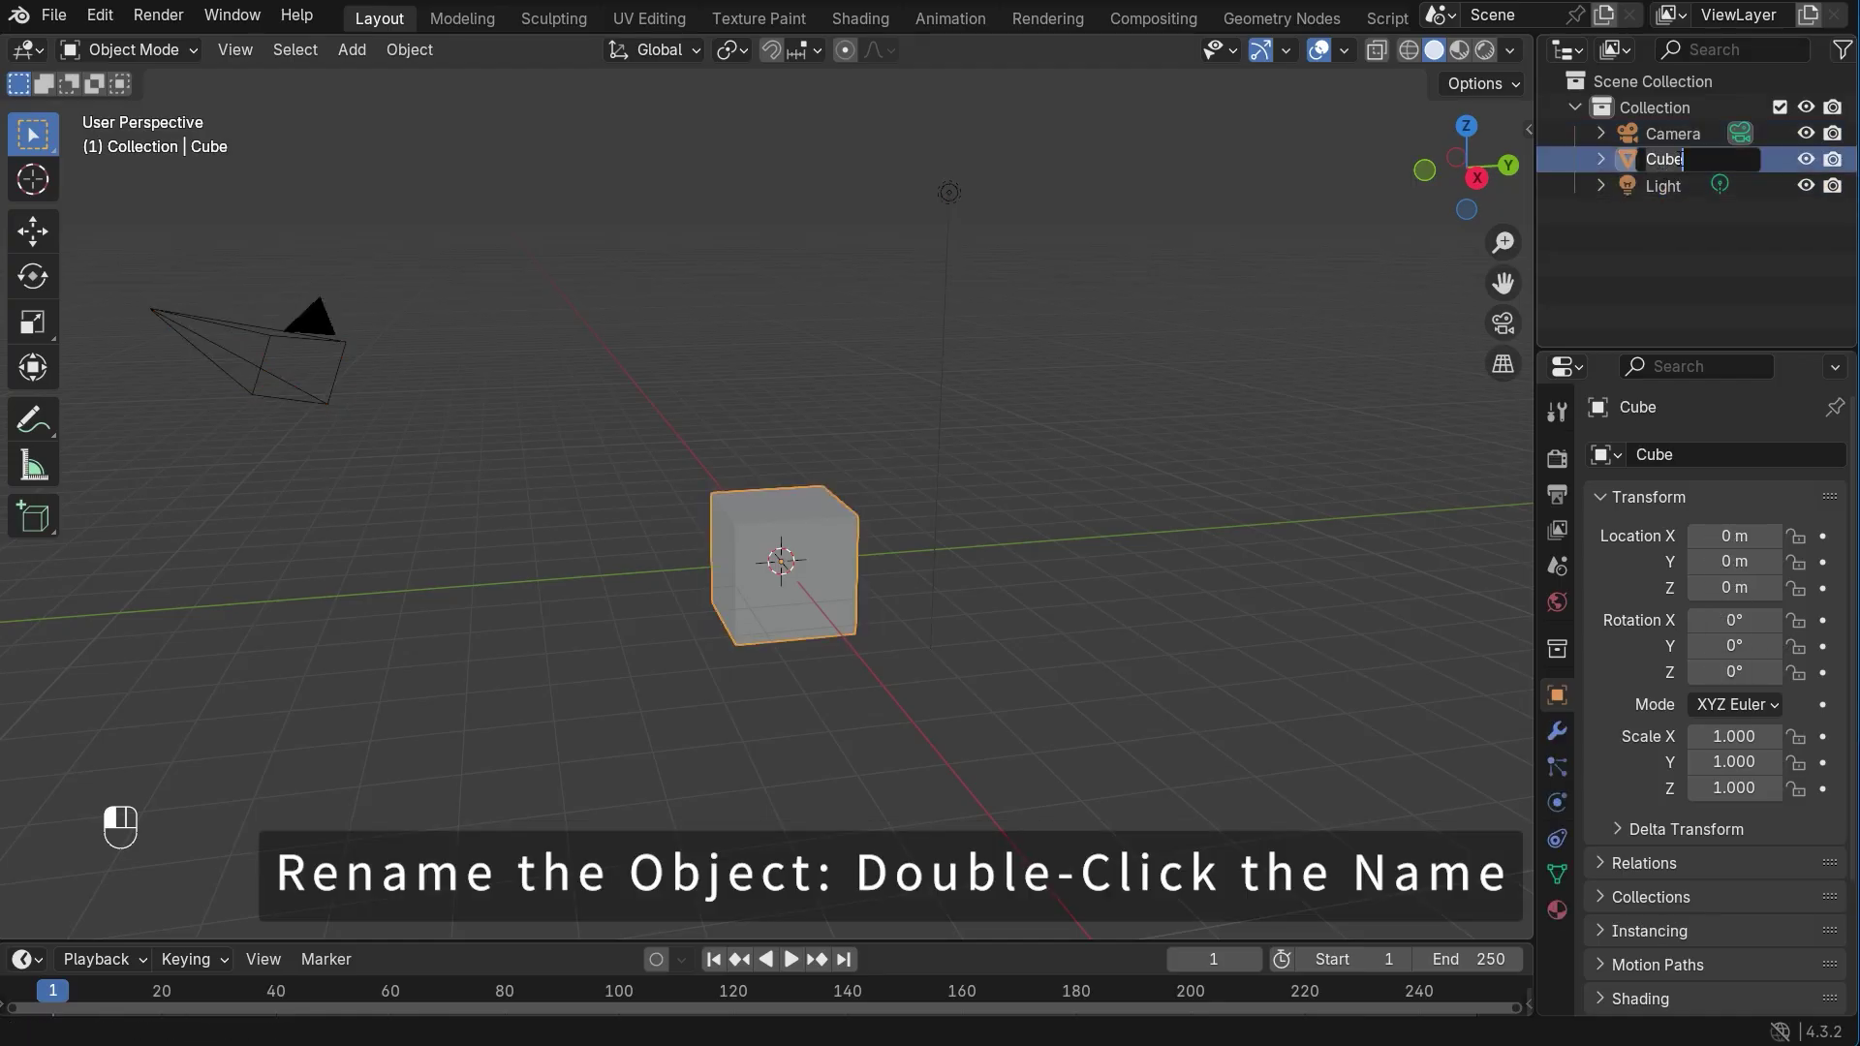
{"action": "double_click", "coordinate": [1667, 160]}
{"action": "type", "text": "001"}
{"action": "key", "text": "Return"}
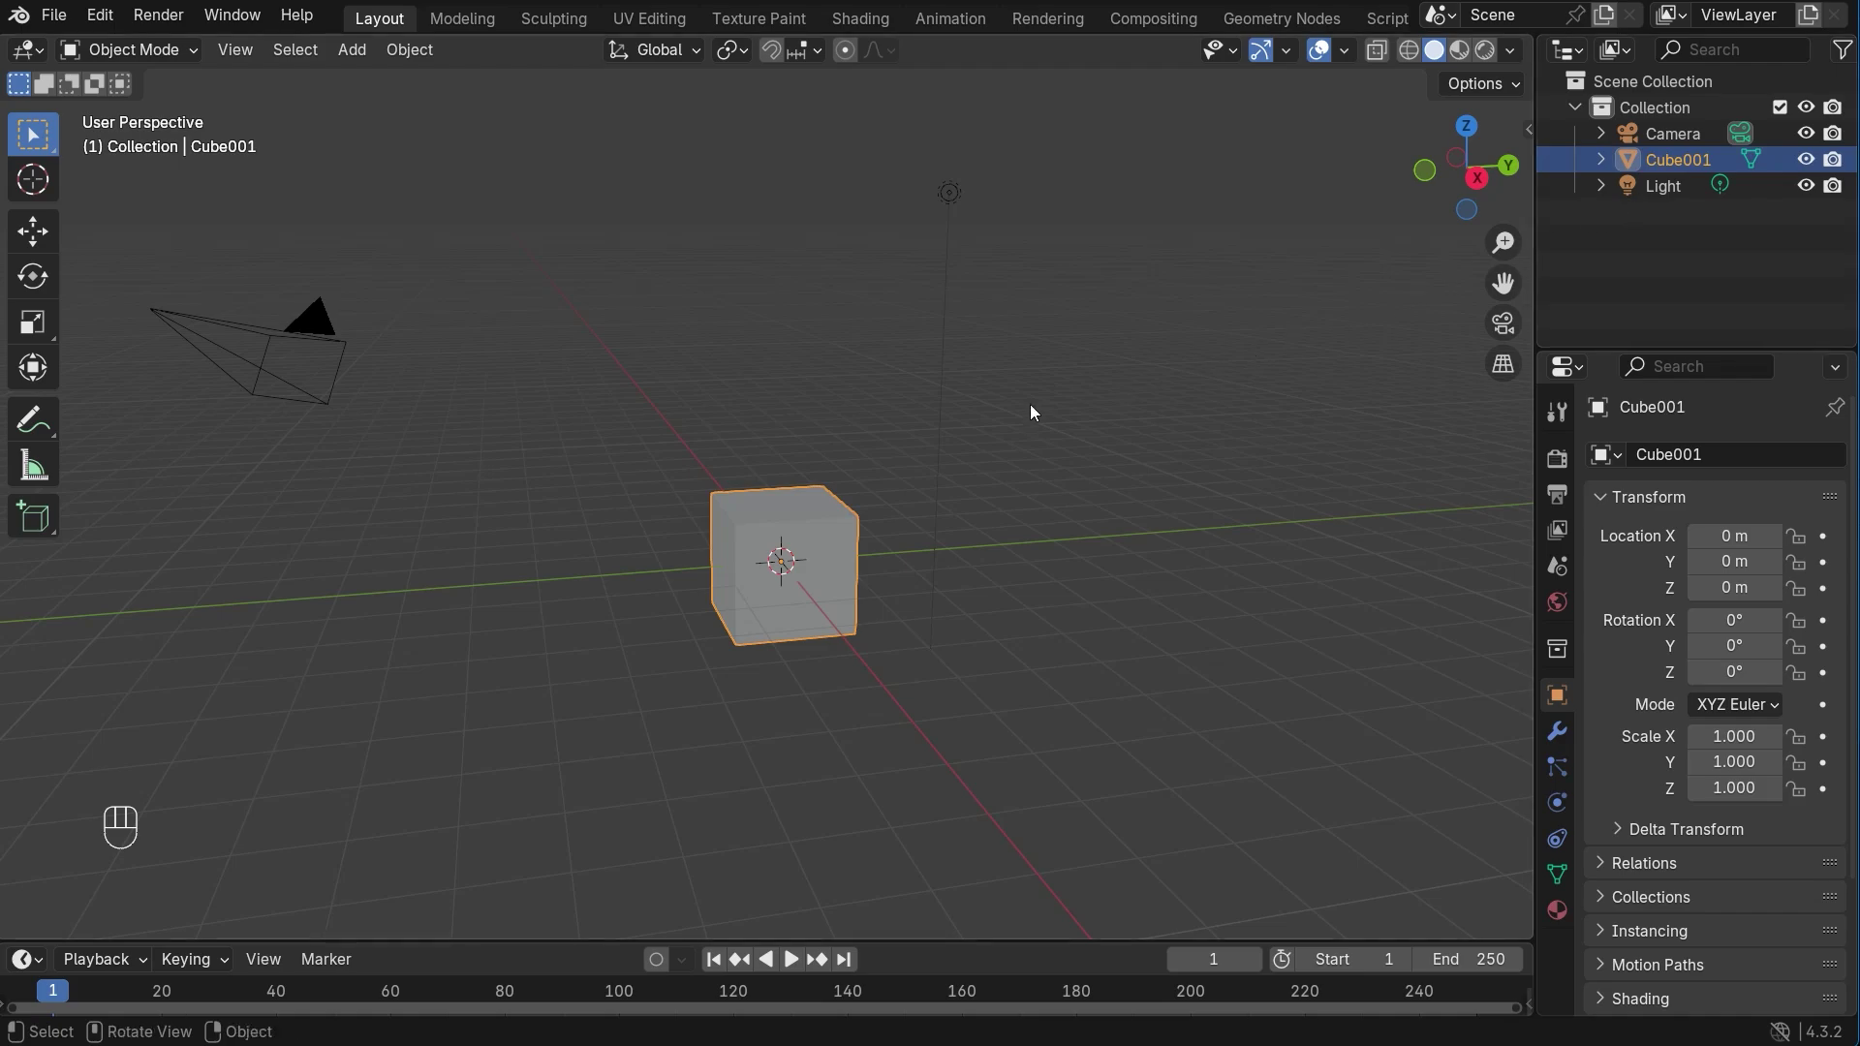
Step: Rename the active cube object as Cube with the Rename Active Item command
{"action": "left_click", "coordinate": [937, 446]}
{"action": "left_click", "coordinate": [784, 507]}
{"action": "left_click", "coordinate": [102, 18]}
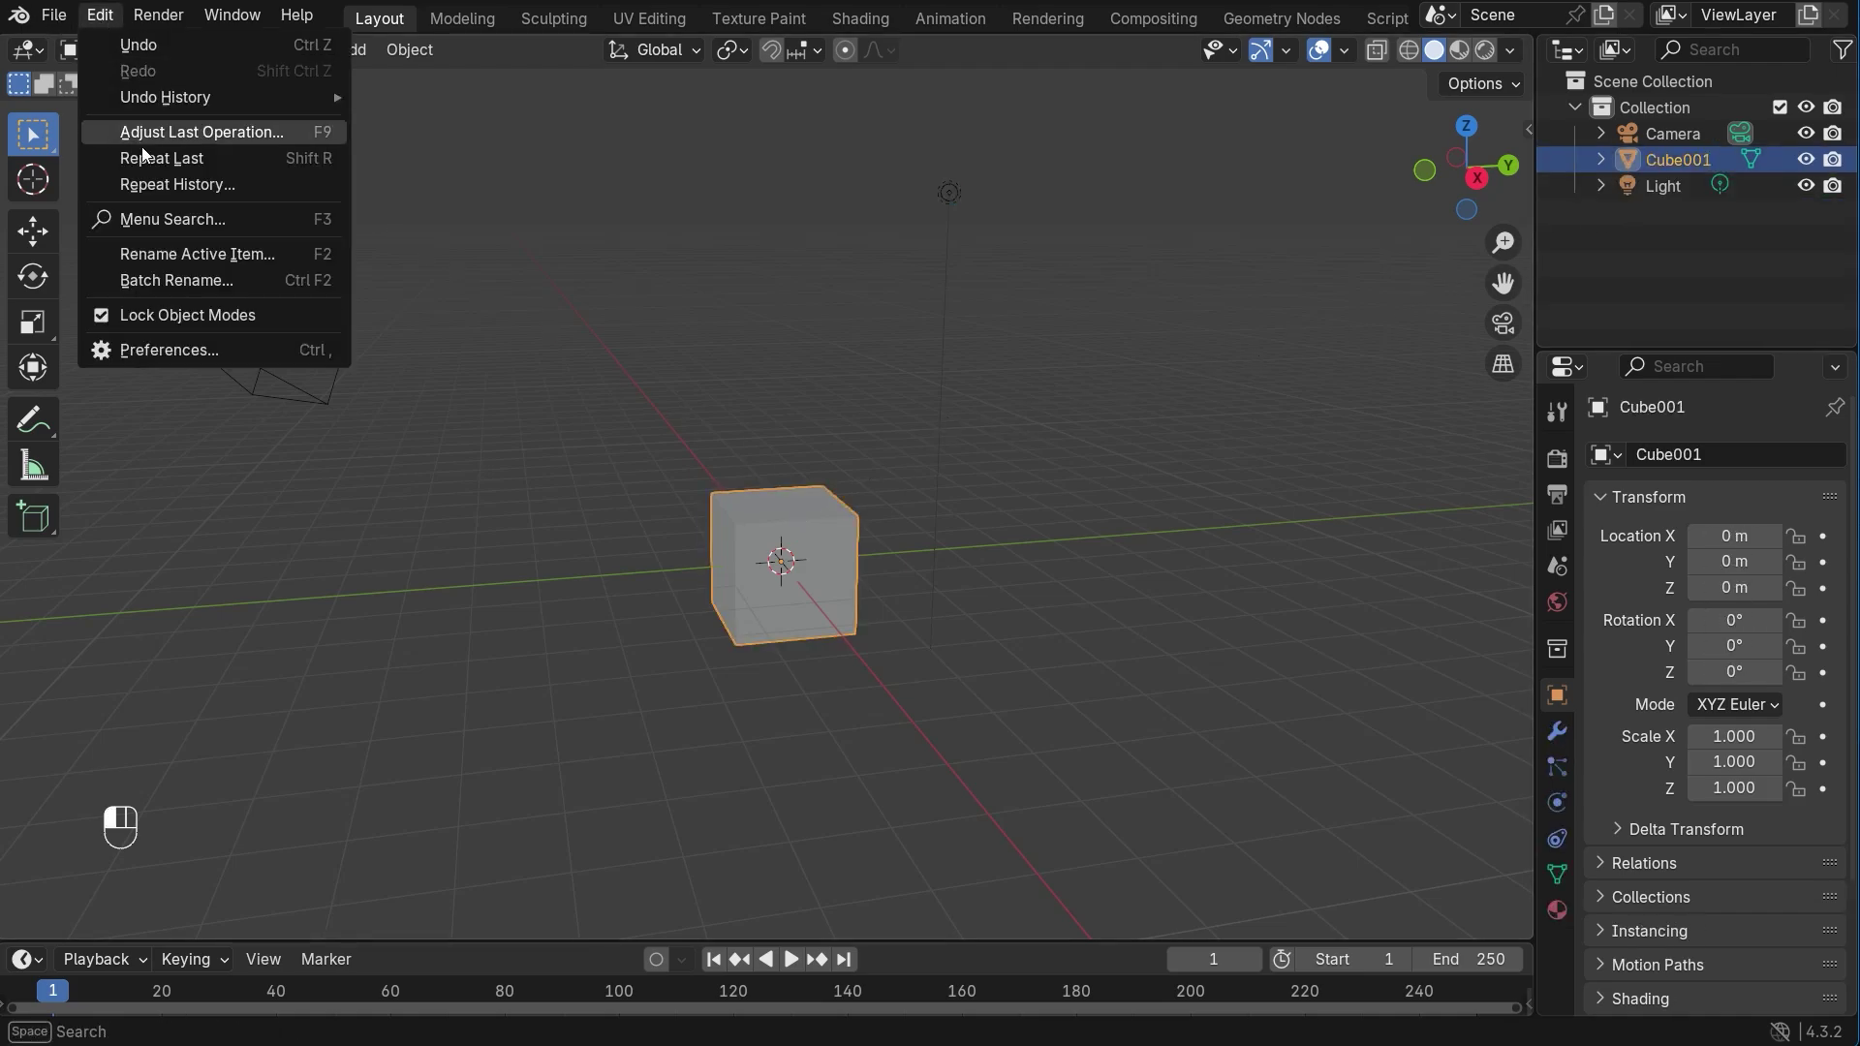
{"action": "left_click", "coordinate": [153, 252]}
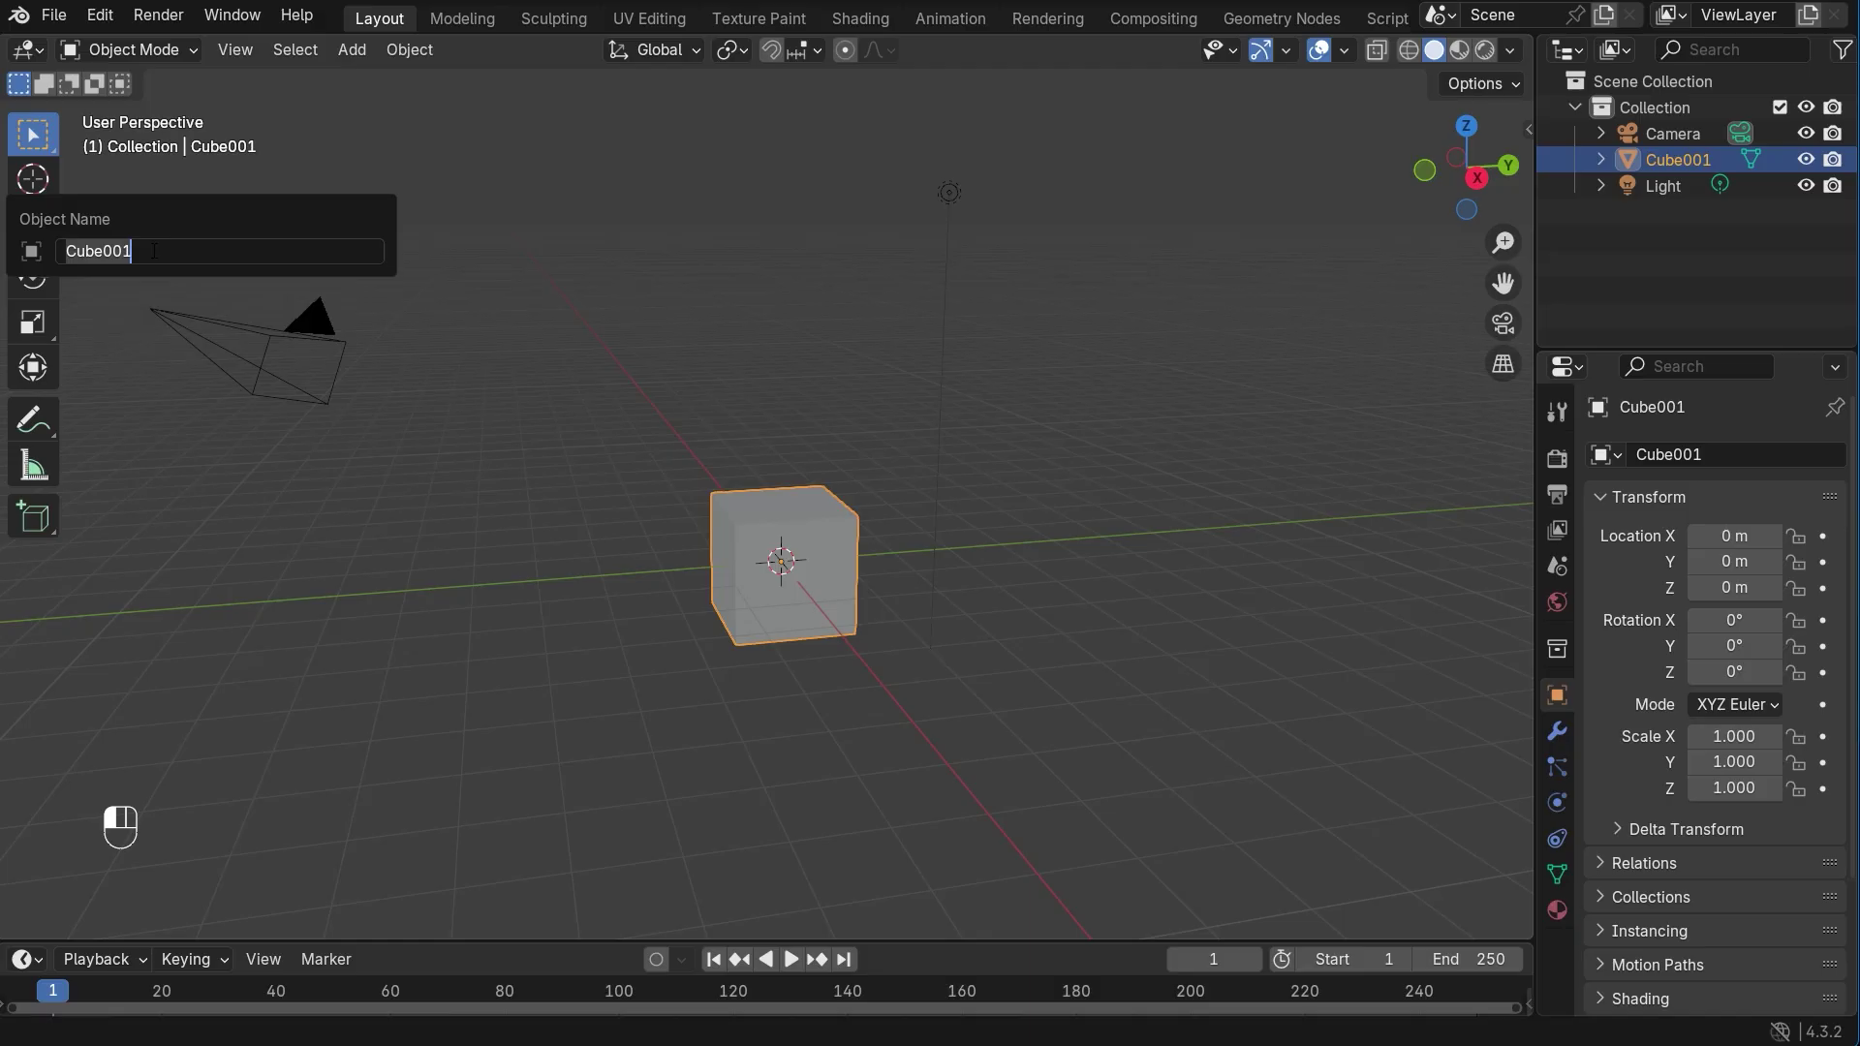
{"action": "left_click", "coordinate": [205, 250]}
{"action": "key", "text": "BackSpace"}
{"action": "key", "text": "BackSpace"}
{"action": "key", "text": "BackSpace"}
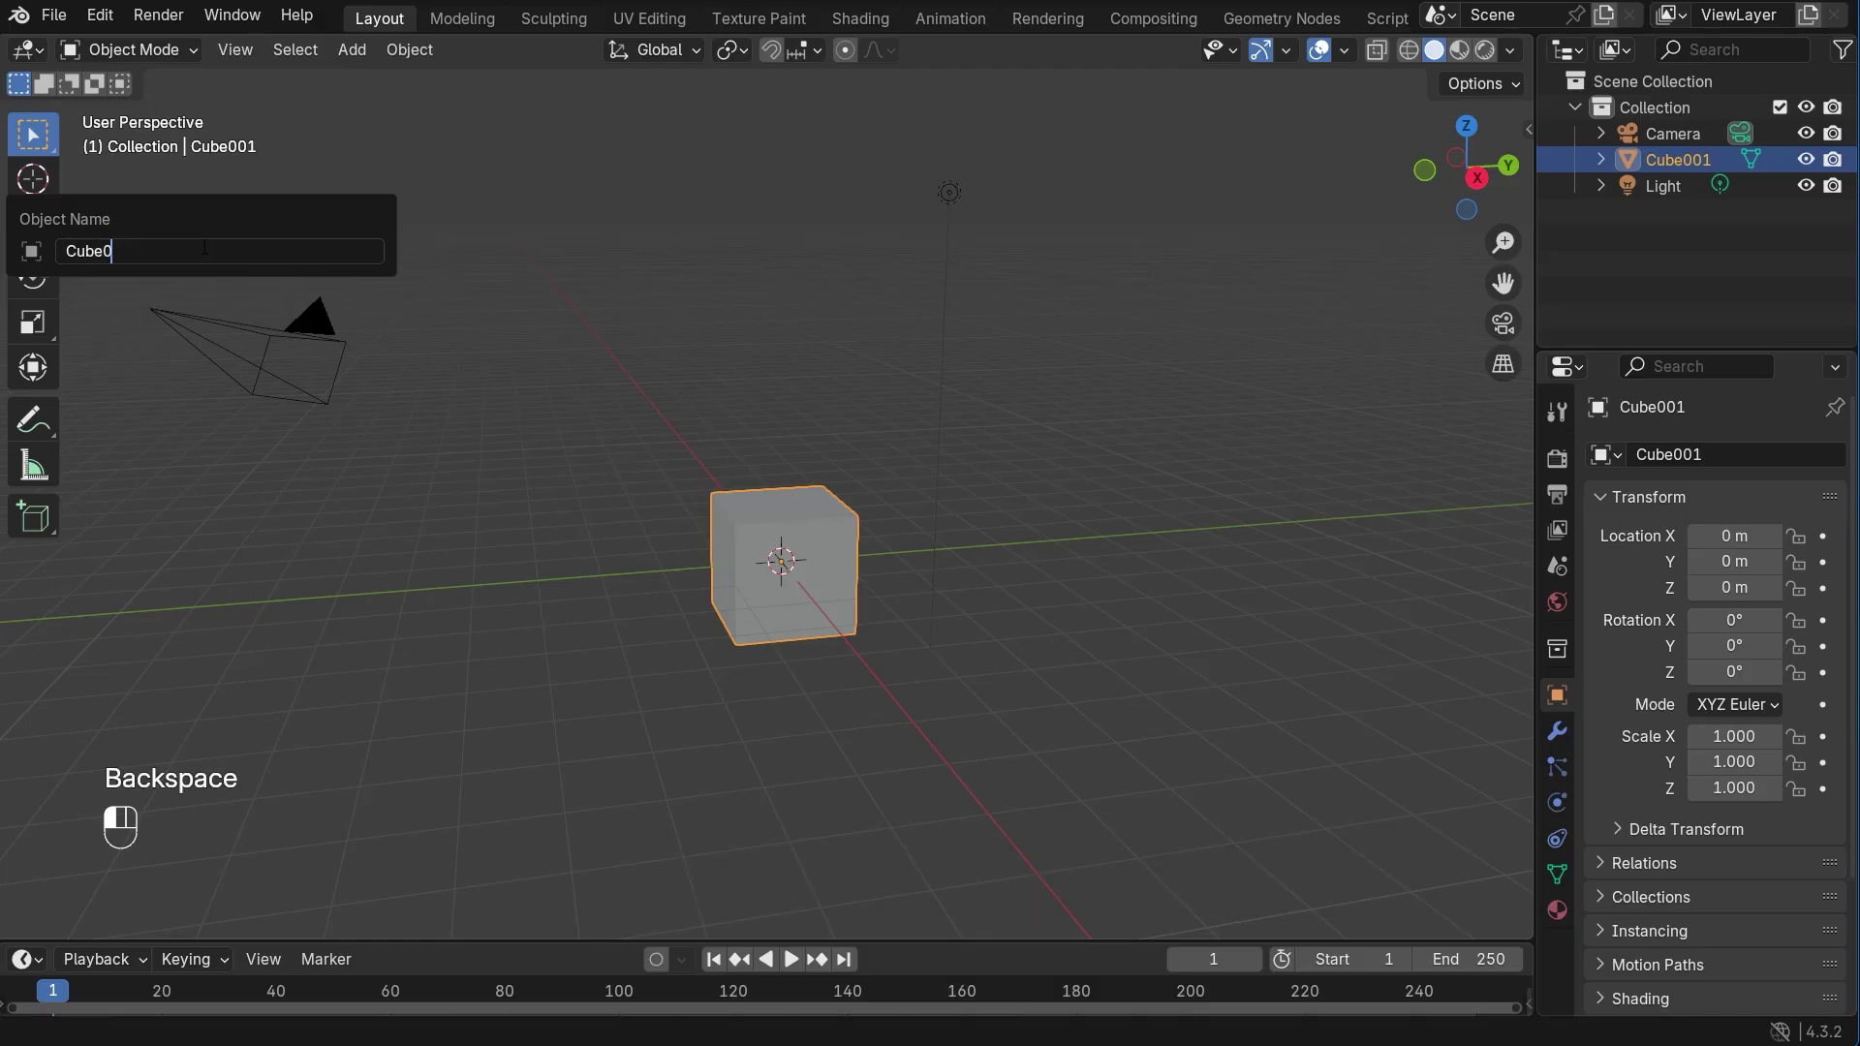
{"action": "key", "text": "Return"}
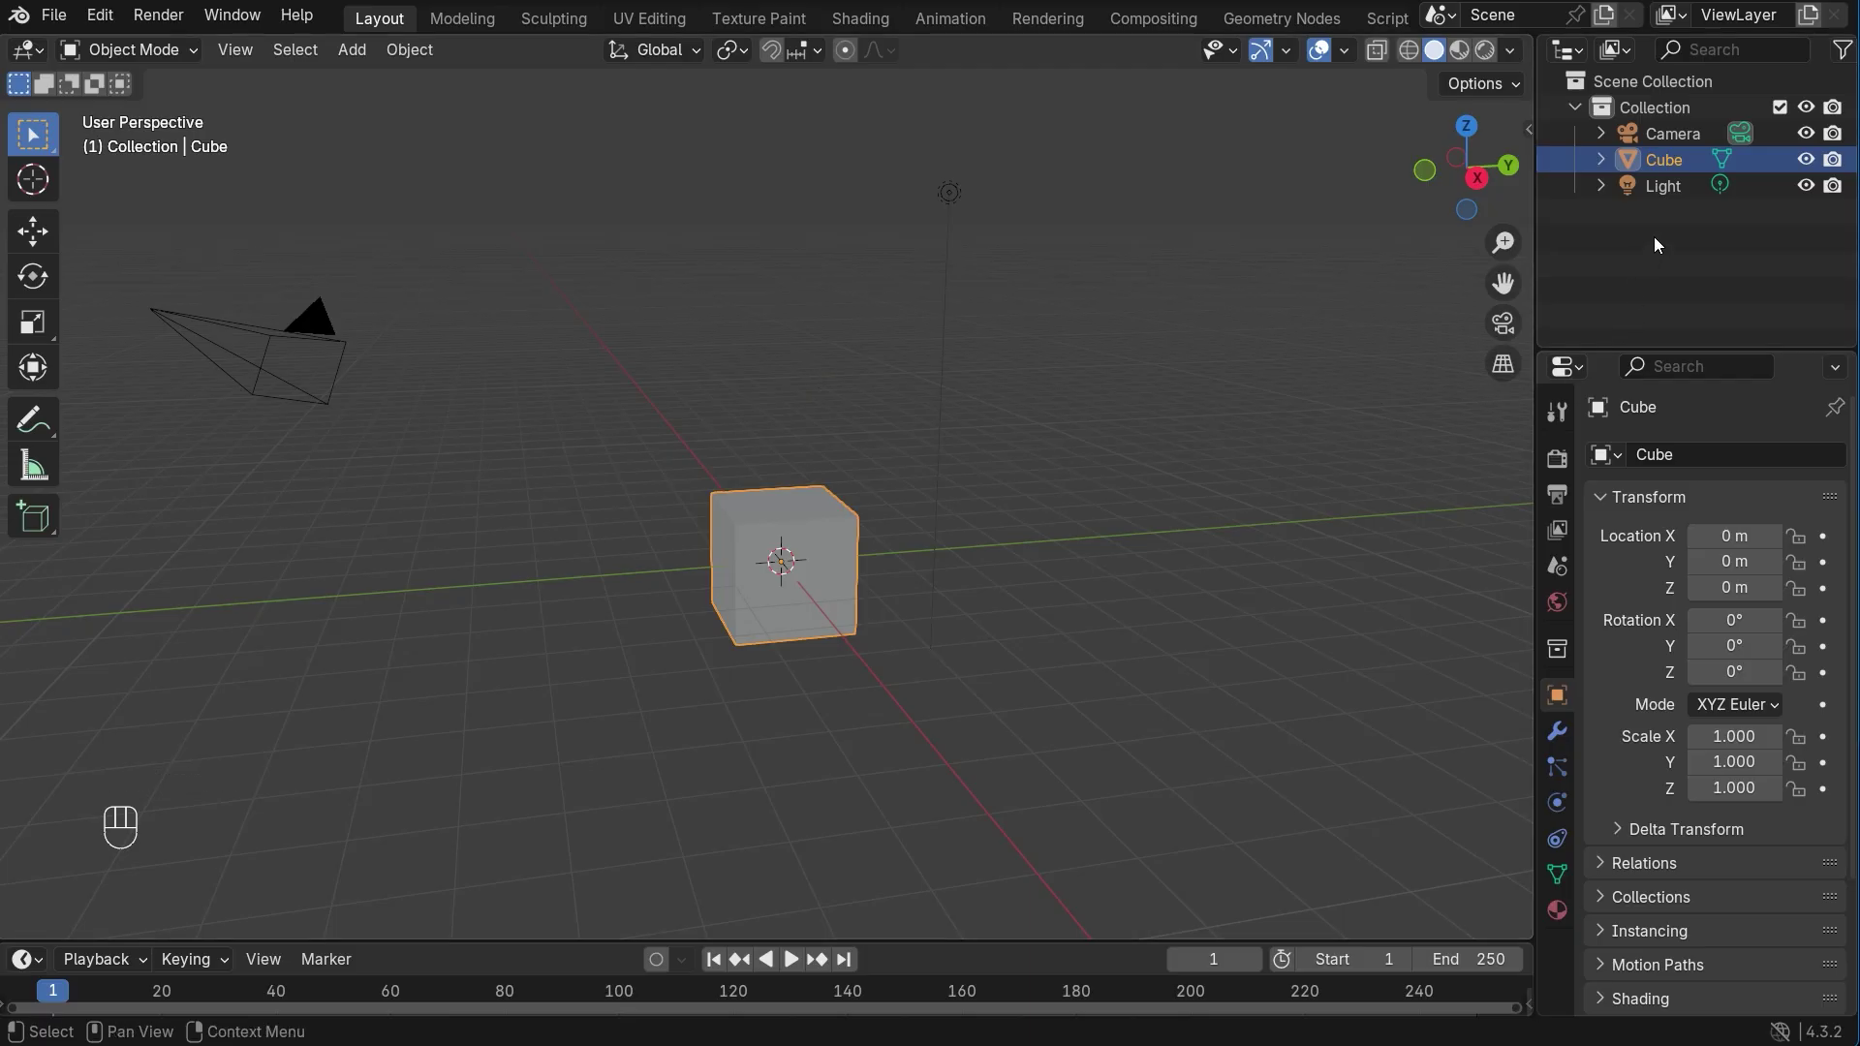
Step: Expand the Camera, Cube and Light entries in the Outliner, including the Cube's mesh data down to its material, then collapse them
{"action": "left_click", "coordinate": [1604, 133]}
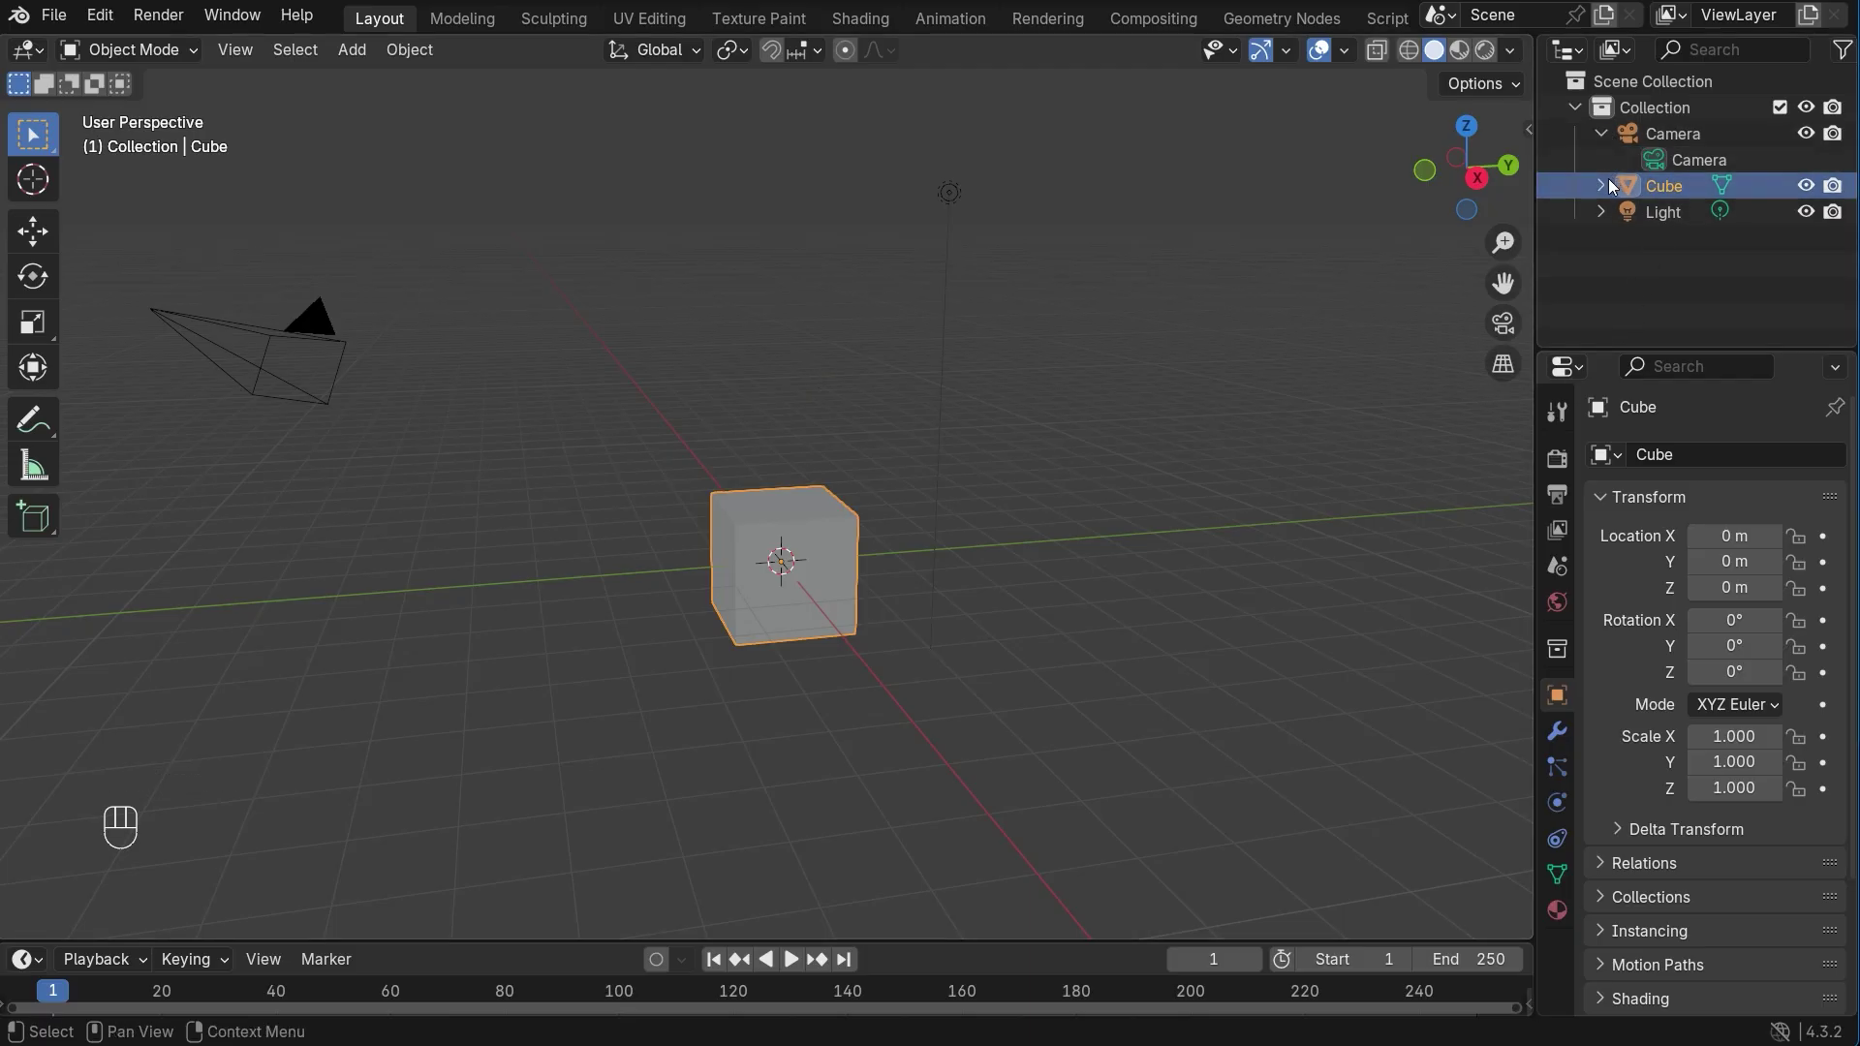
{"action": "left_click", "coordinate": [1606, 183]}
{"action": "left_click", "coordinate": [1599, 235]}
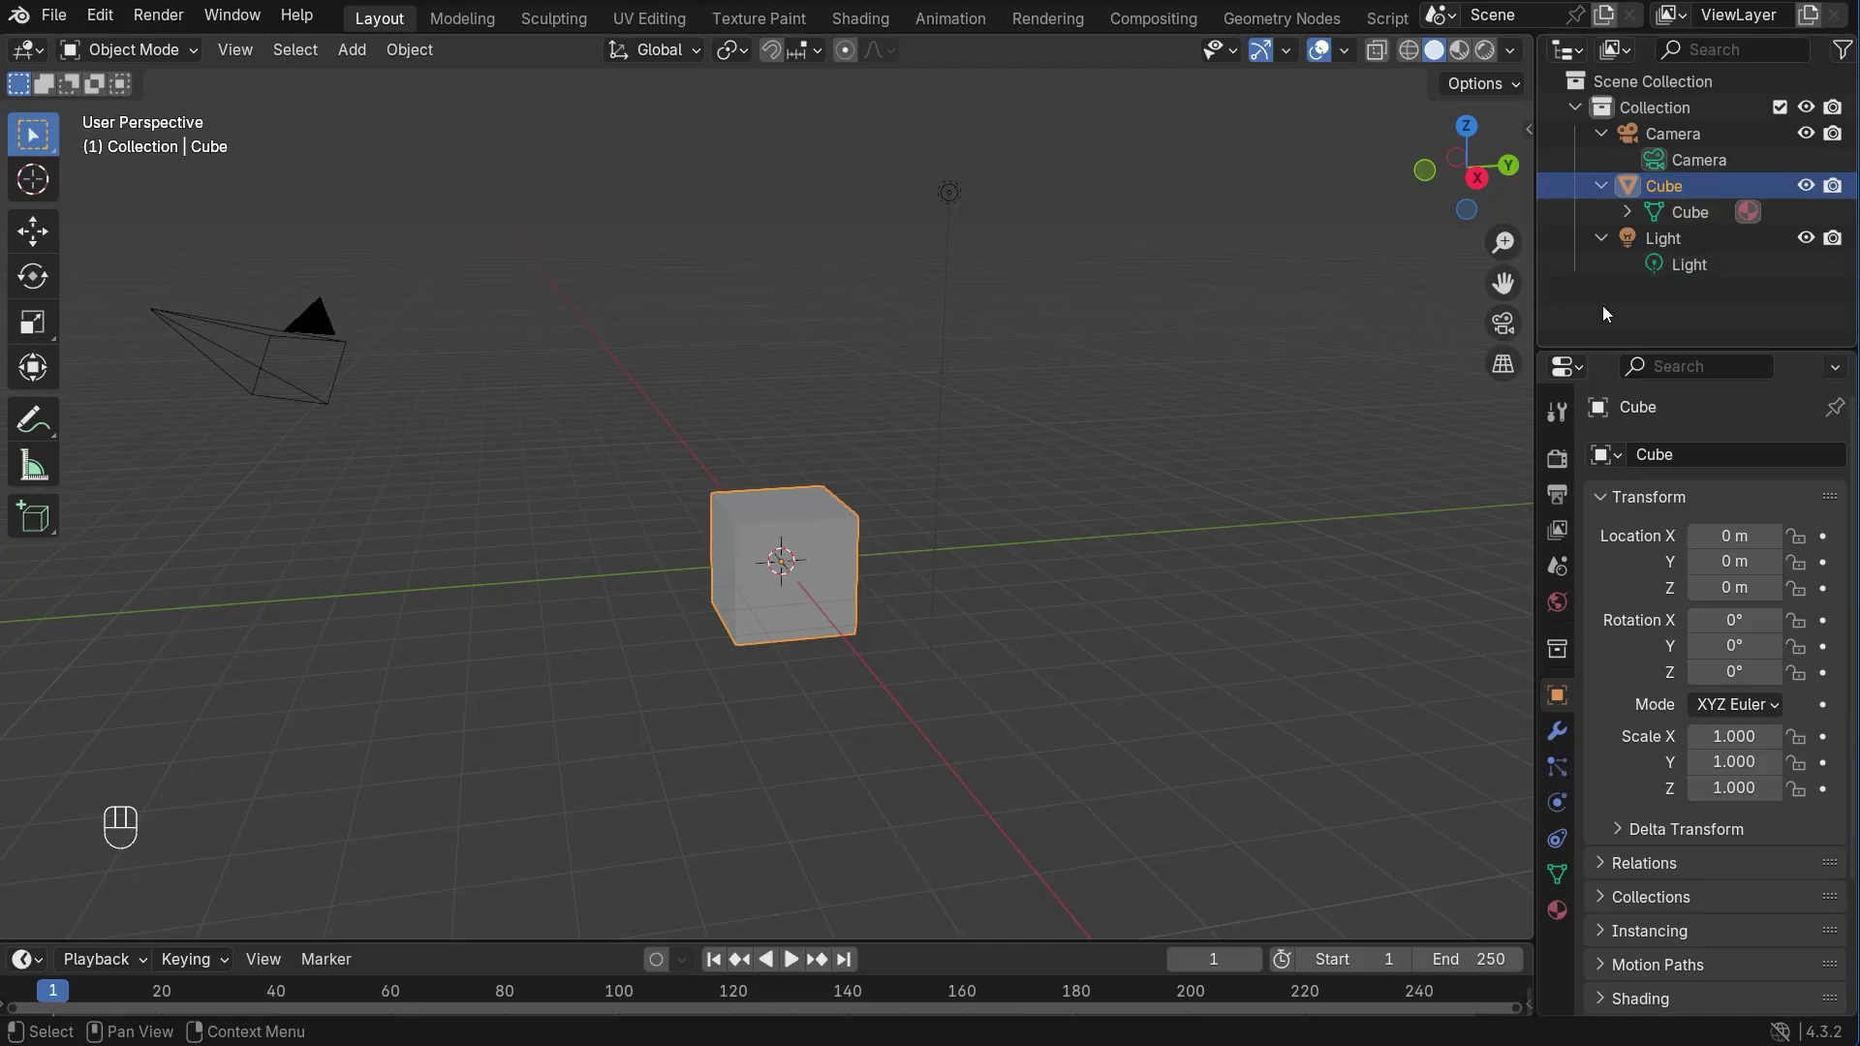
{"action": "left_click", "coordinate": [1628, 211]}
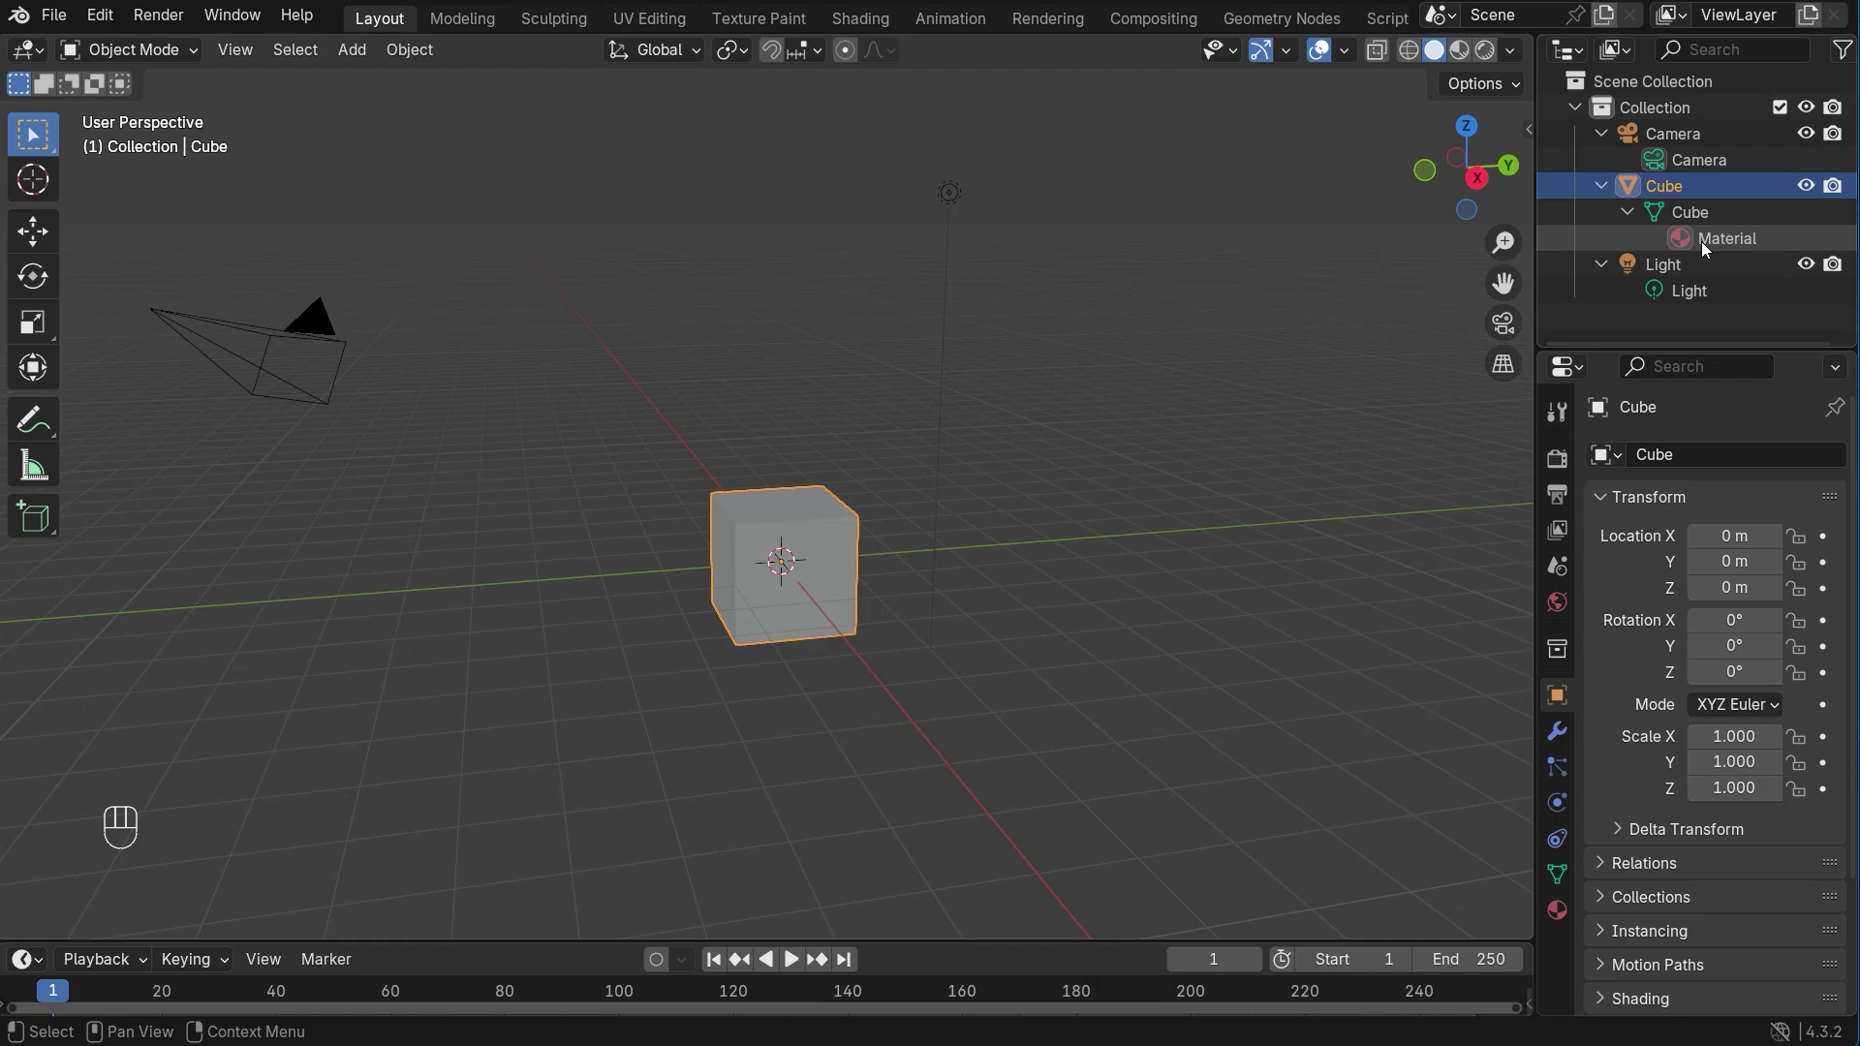
{"action": "left_click", "coordinate": [1601, 264]}
{"action": "left_click", "coordinate": [1600, 186]}
{"action": "left_click", "coordinate": [1603, 137]}
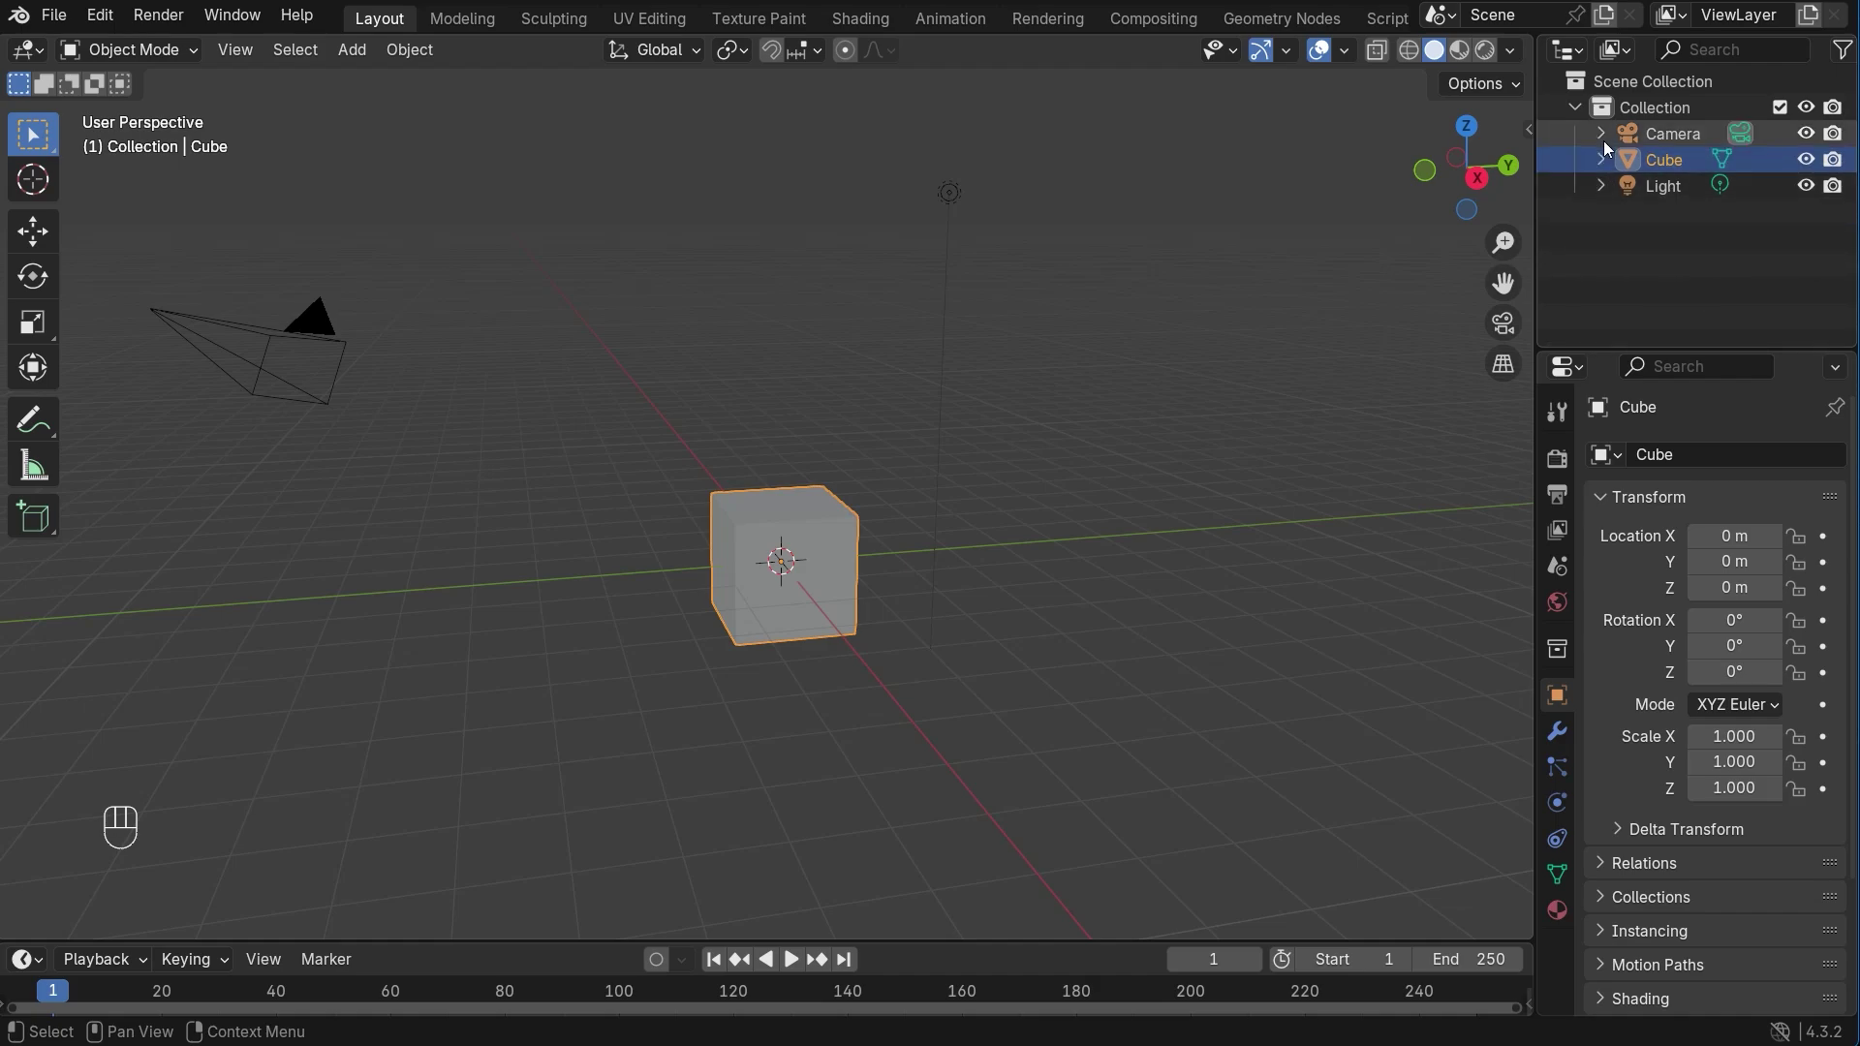
Step: Select Collection in the Outliner and shift the selection down to the Cube
{"action": "left_click", "coordinate": [1715, 111]}
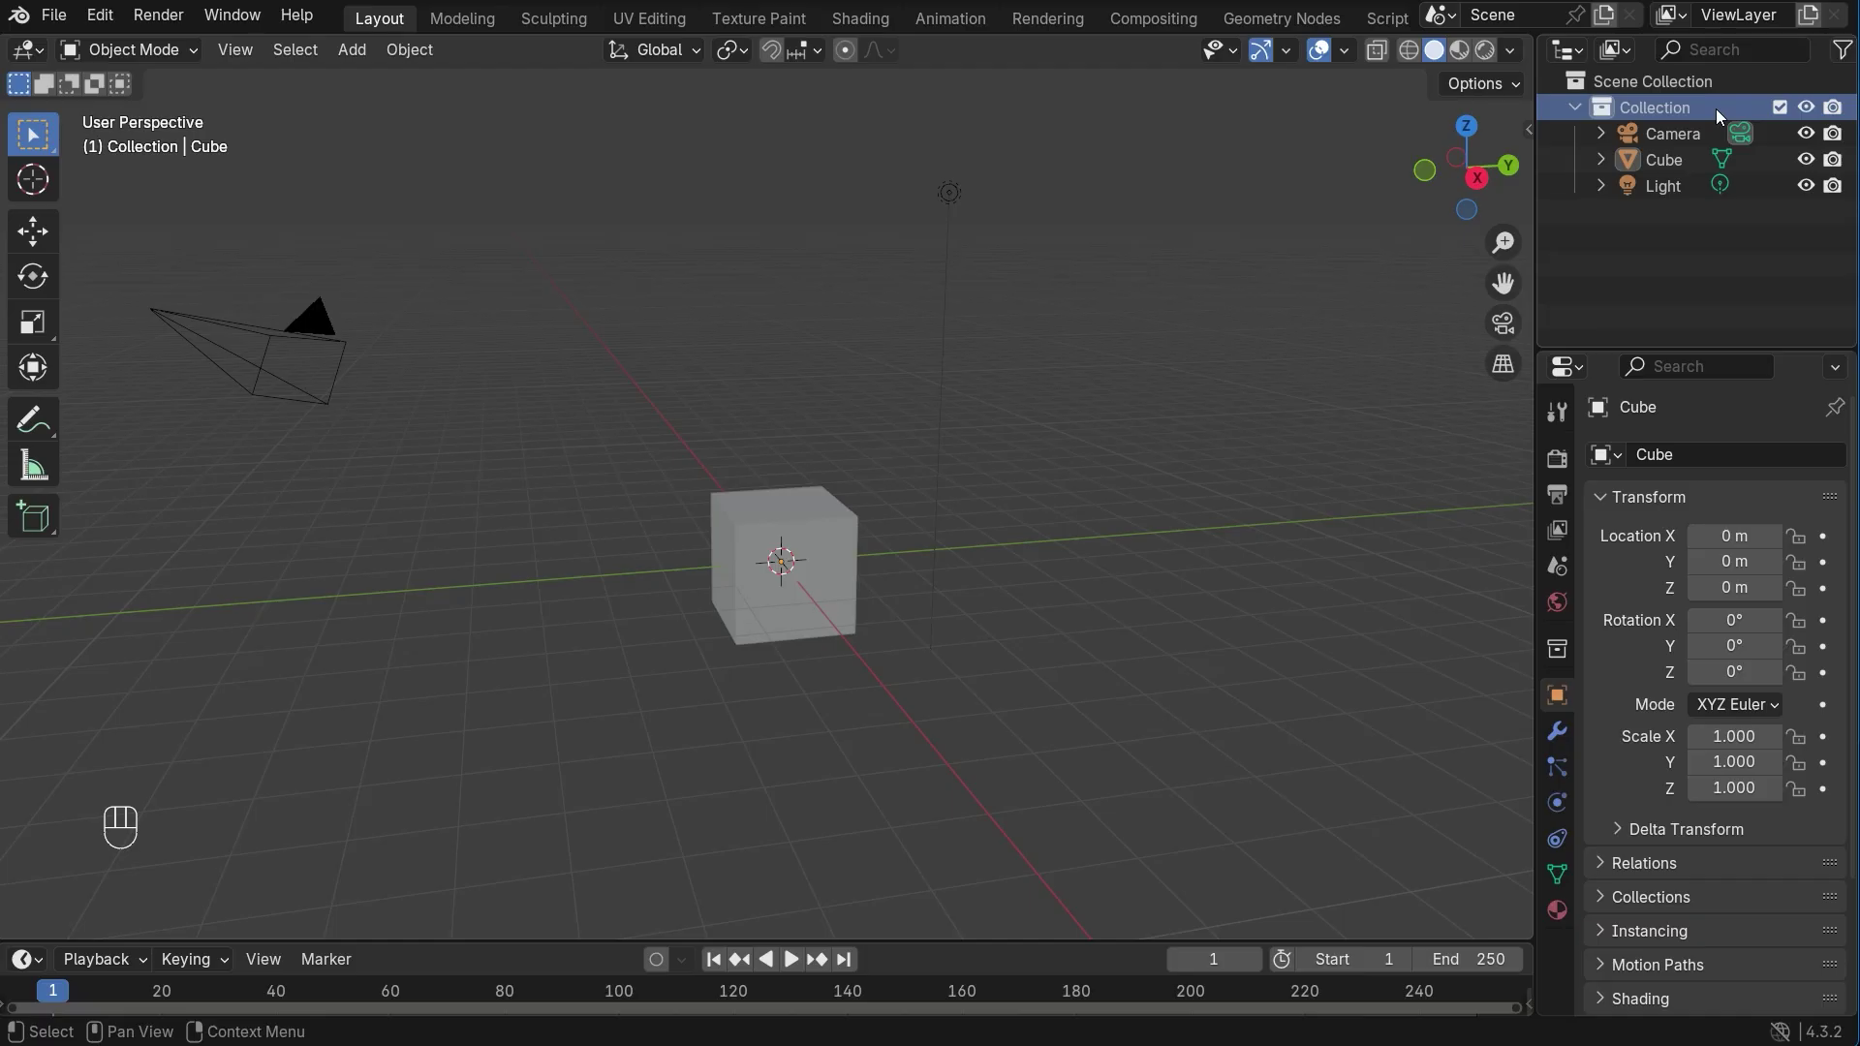
{"action": "key", "text": "Down"}
{"action": "key", "text": "Down"}
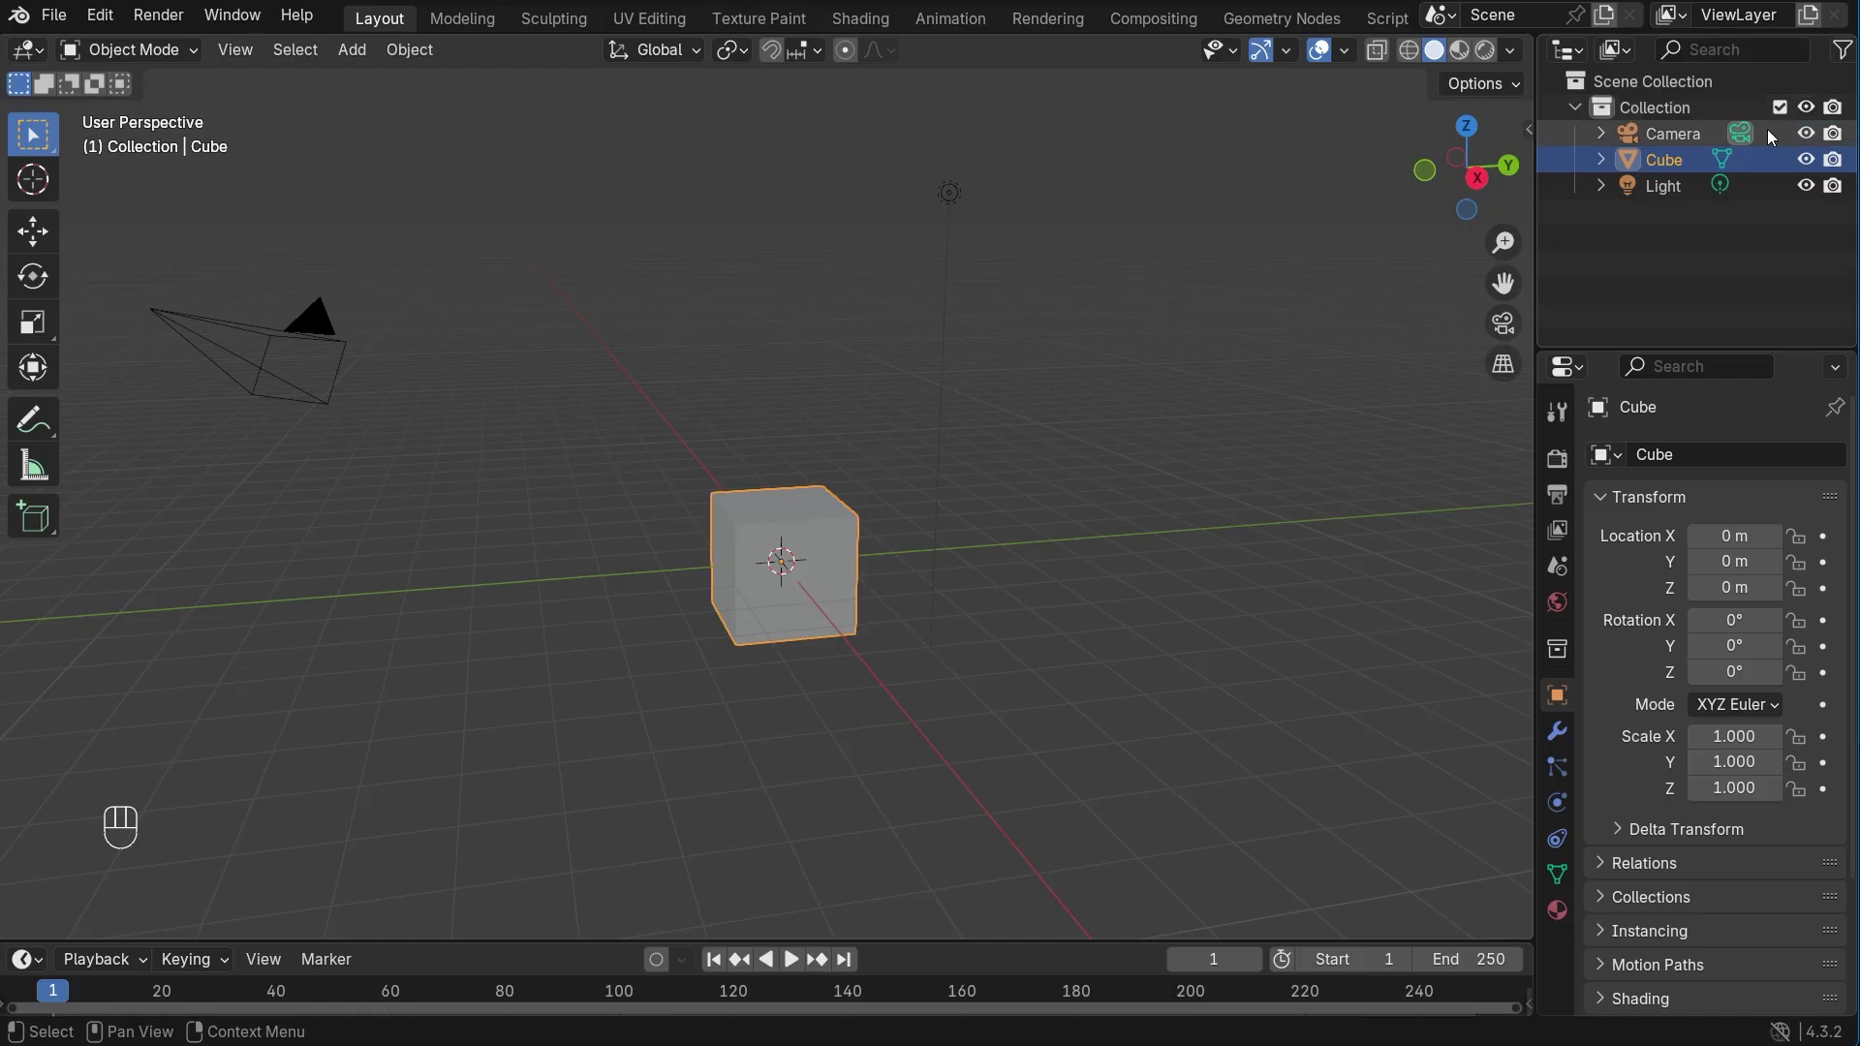
Step: Hide the whole Collection in the viewport, show it again and reselect the Cube
{"action": "mouse_move", "coordinate": [1804, 133]}
{"action": "left_mouse_down"}
{"action": "mouse_move", "coordinate": [1804, 202]}
{"action": "mouse_move", "coordinate": [1804, 133]}
{"action": "mouse_move", "coordinate": [1833, 140]}
{"action": "mouse_move", "coordinate": [1834, 194]}
{"action": "mouse_move", "coordinate": [1838, 140]}
{"action": "left_mouse_up"}
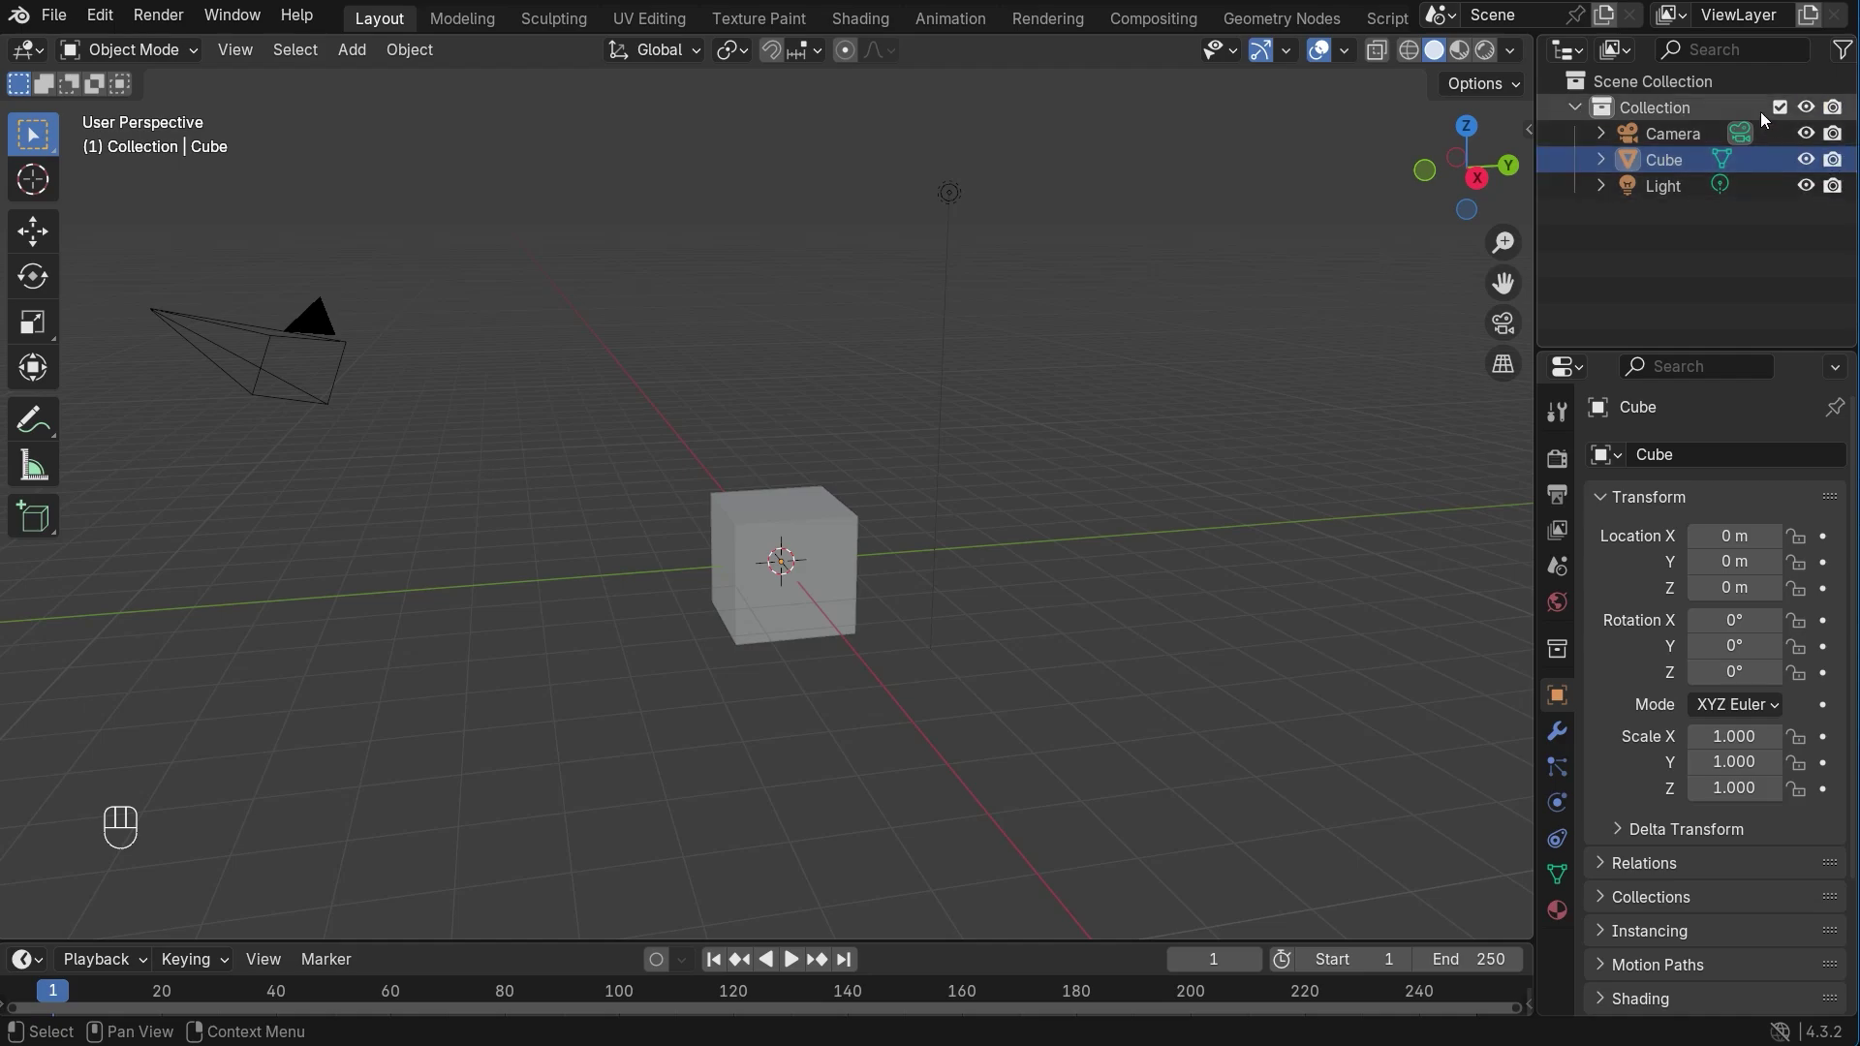
{"action": "left_click", "coordinate": [1806, 108]}
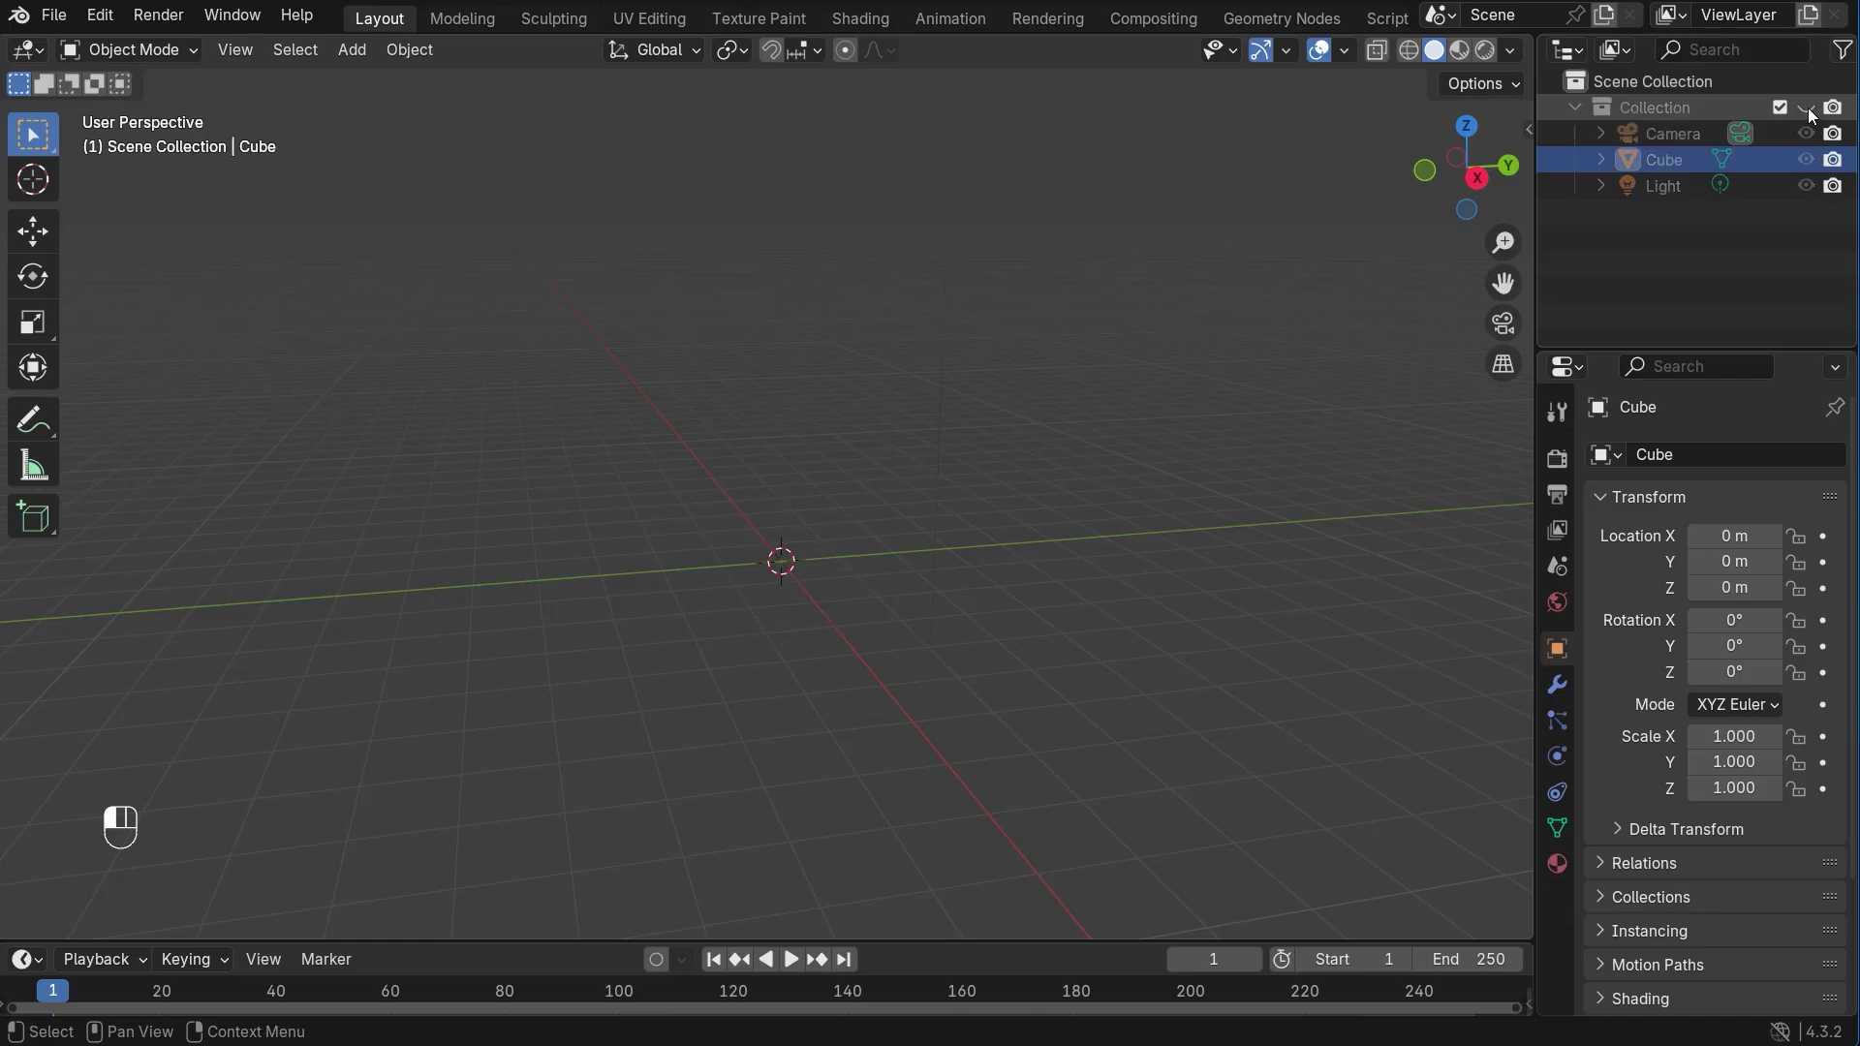
{"action": "left_click", "coordinate": [1807, 107]}
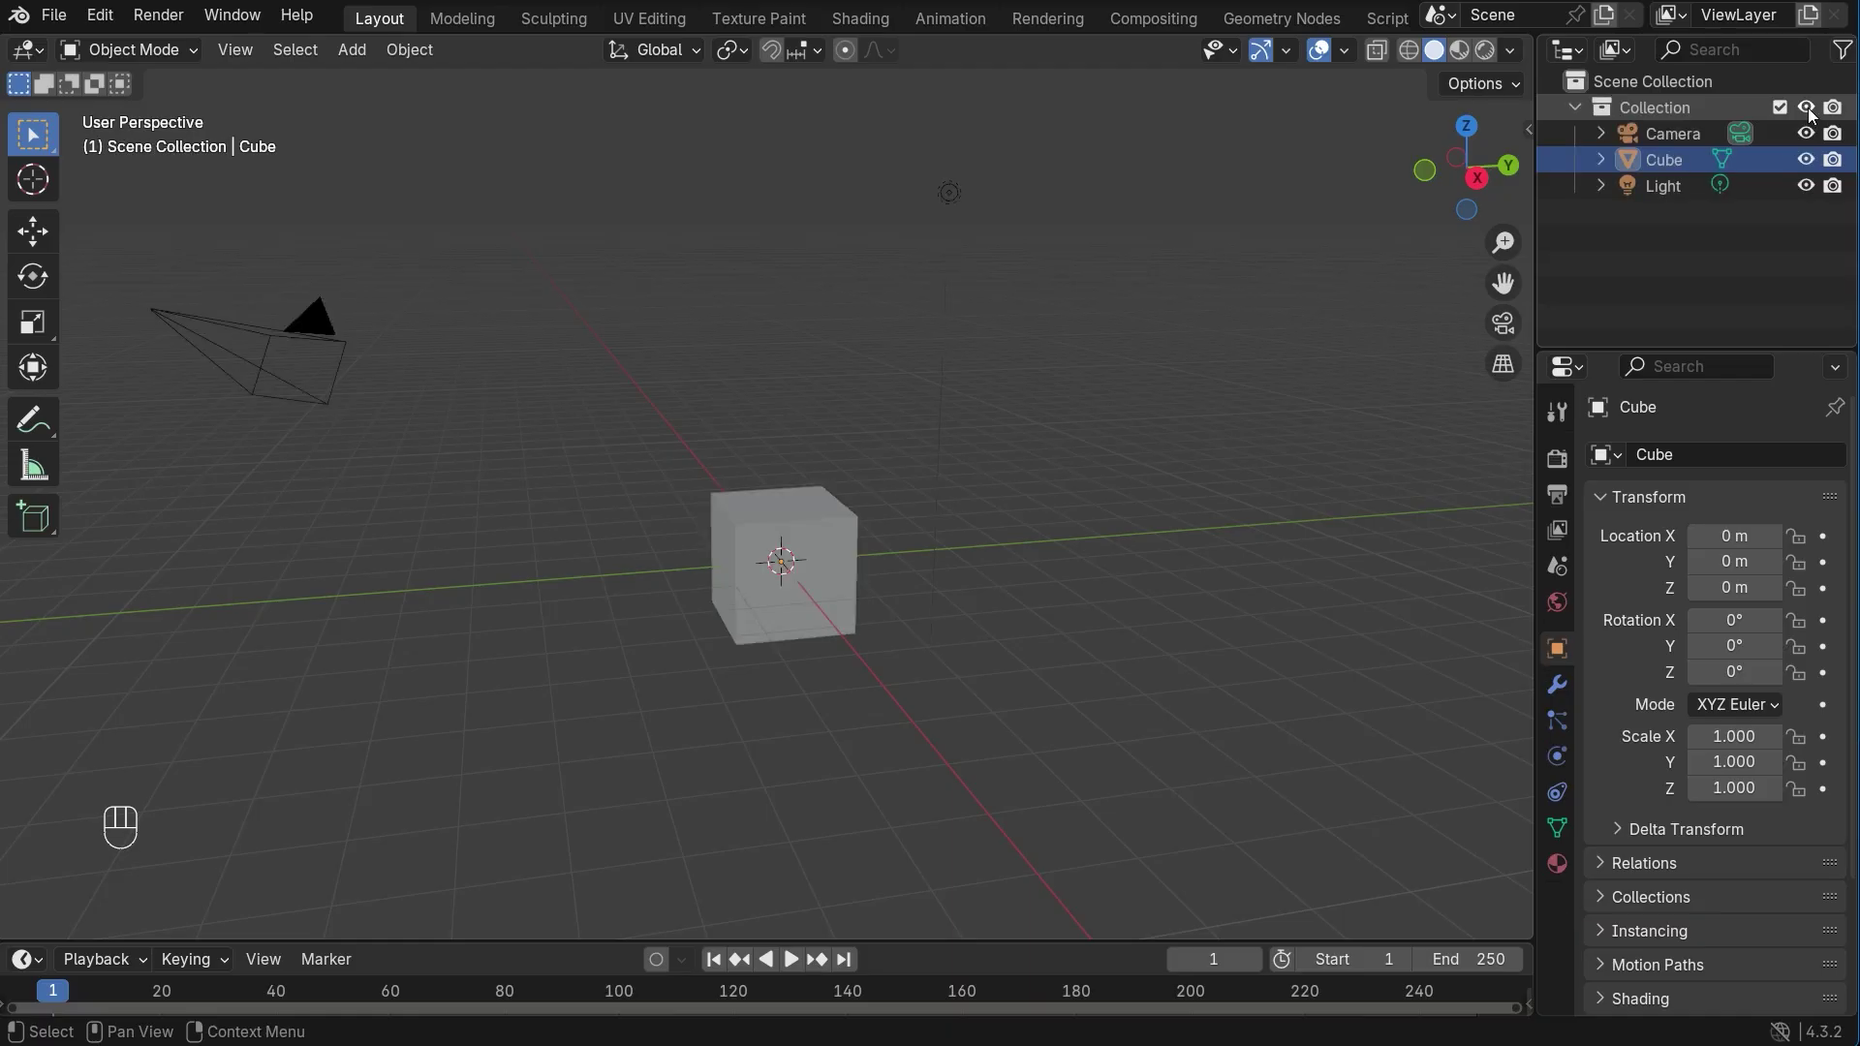
{"action": "left_click", "coordinate": [1793, 106]}
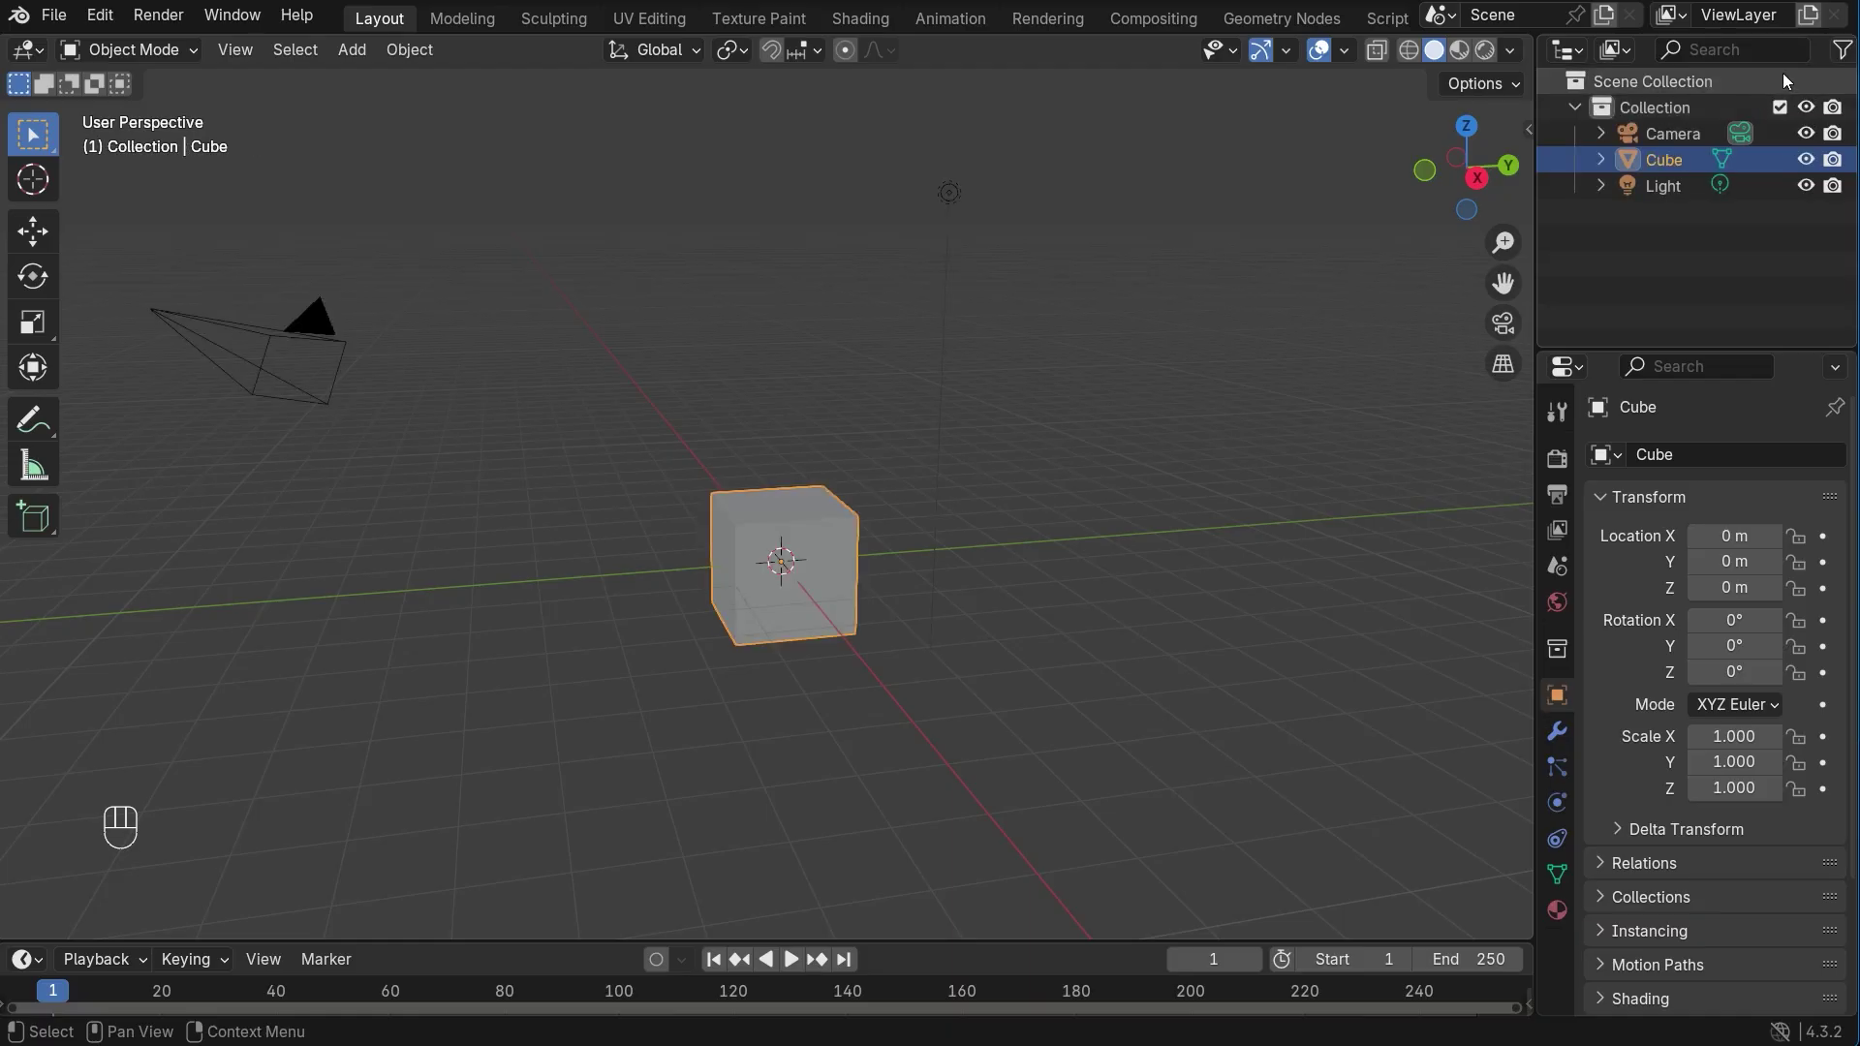
Step: Create a new collection, move the Cube into it and nest it inside Collection
{"action": "scroll", "coordinate": [1821, 56], "scroll_direction": "down", "scroll_amount": 2}
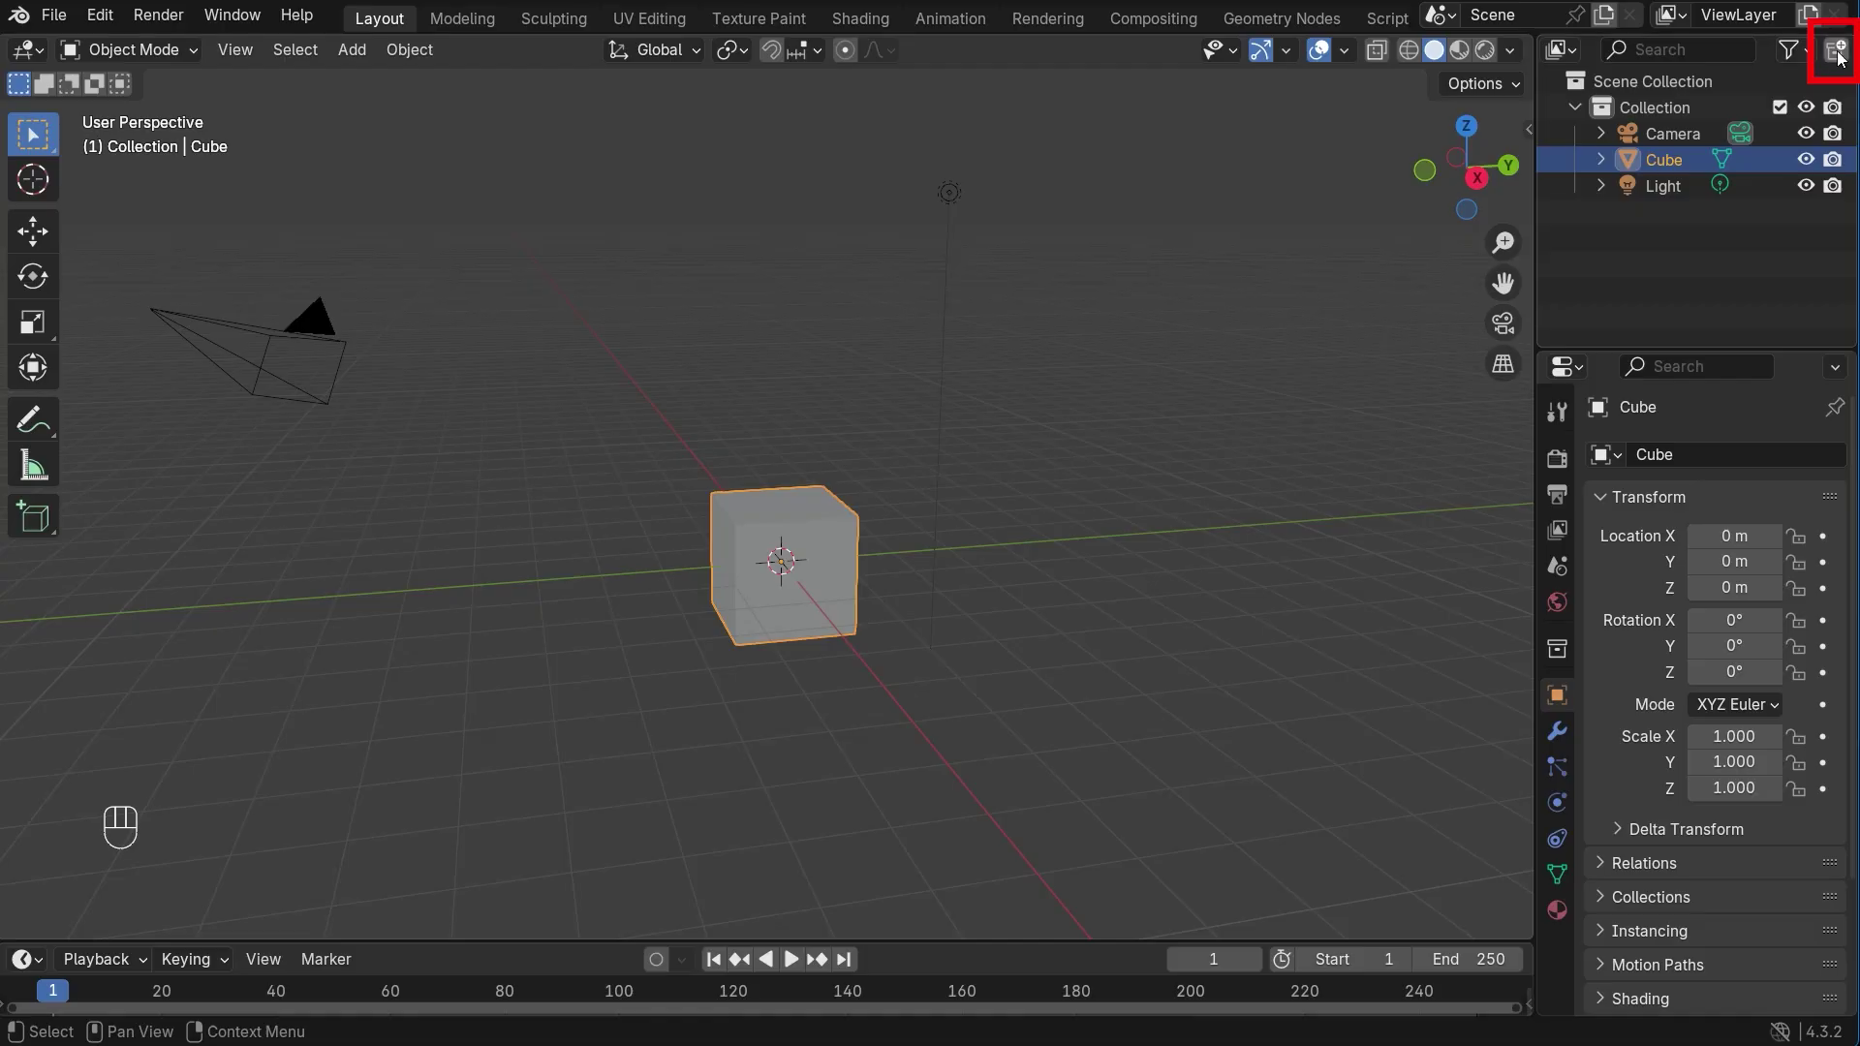
{"action": "left_click", "coordinate": [1837, 53]}
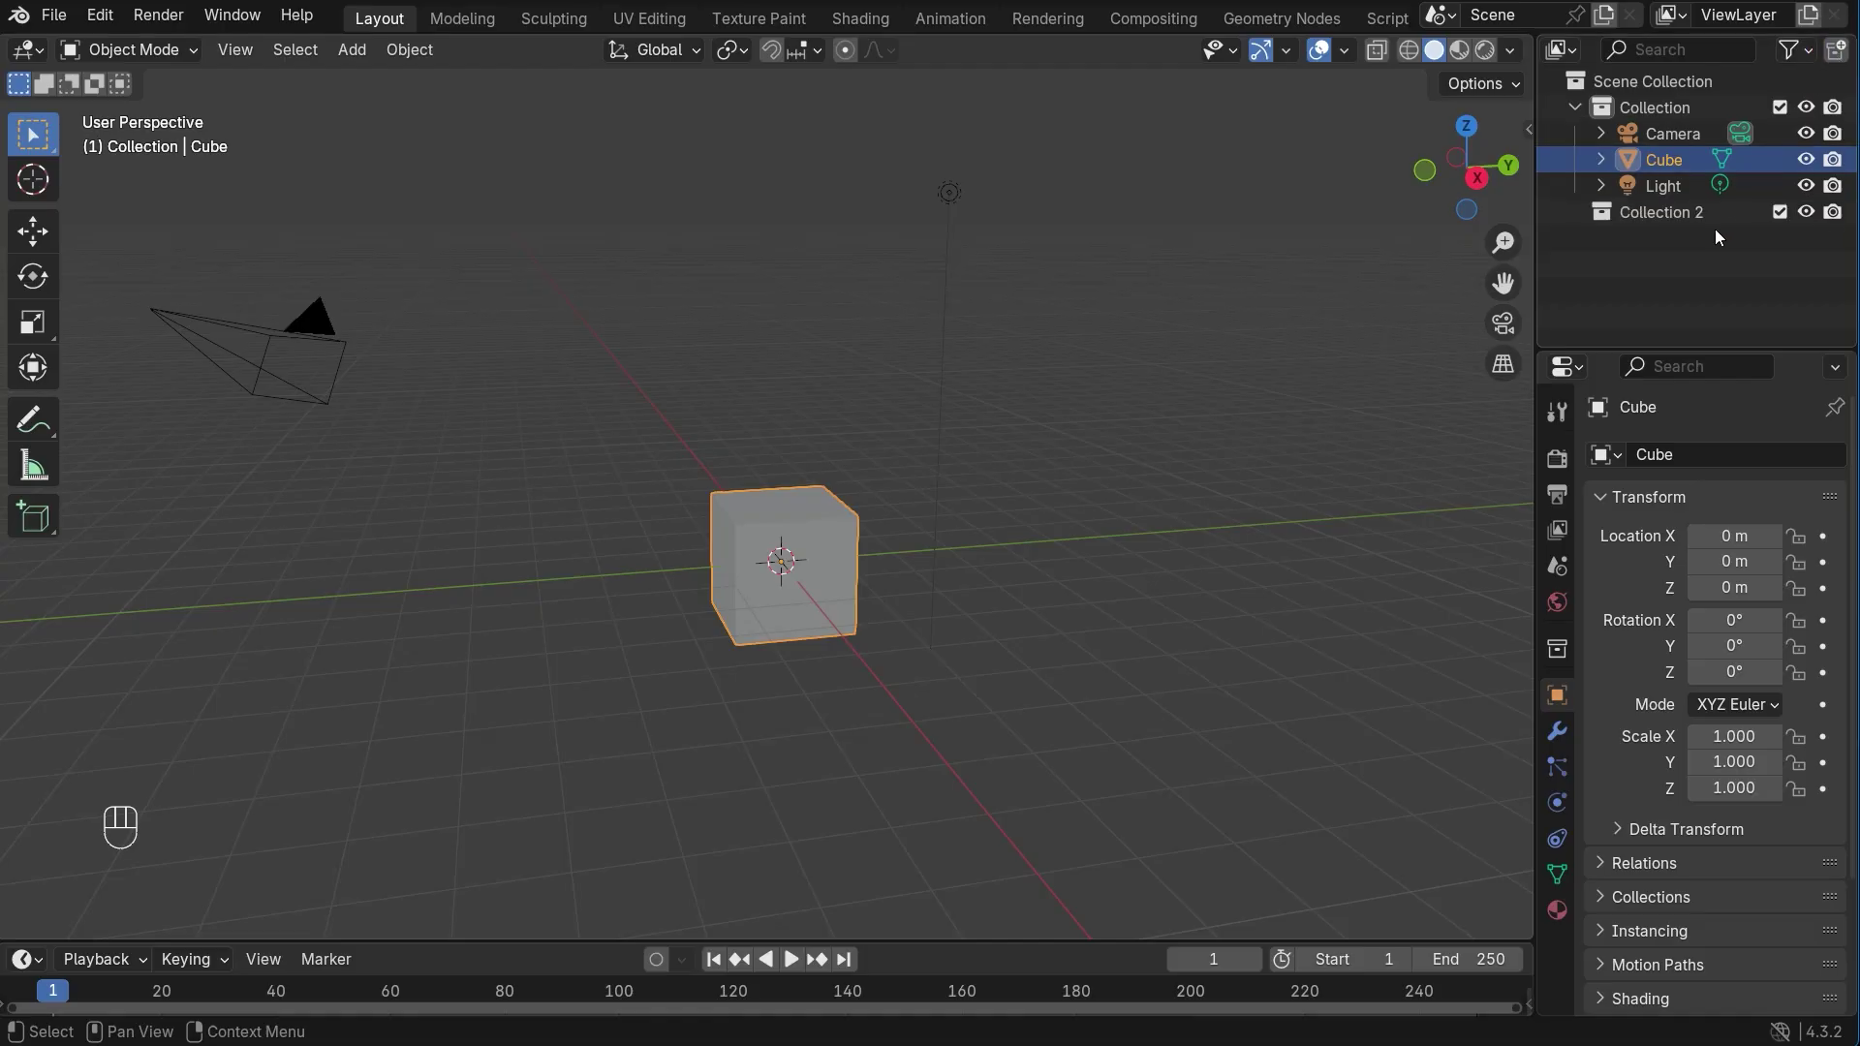
{"action": "left_click_drag", "start_coordinate": [1671, 158], "coordinate": [1653, 122]}
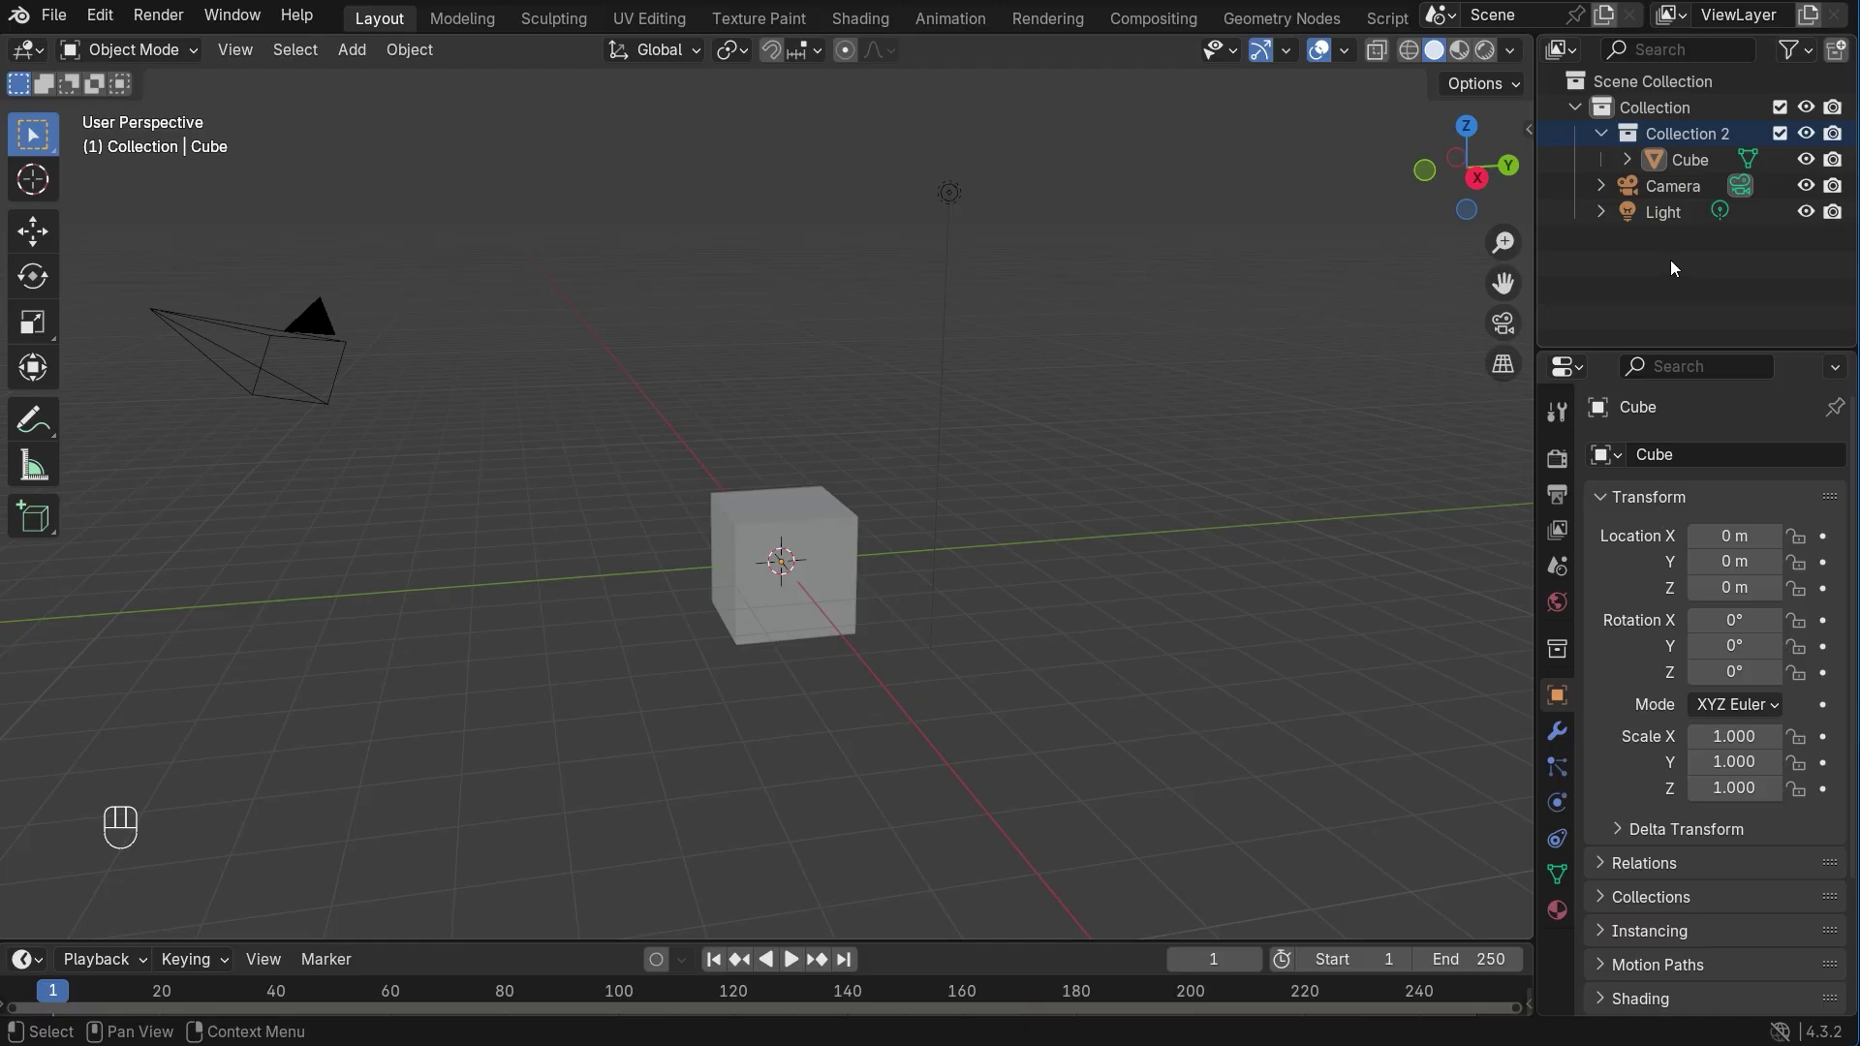
Step: Make Collection 2 the active collection and add a new cube mesh to it
{"action": "left_click", "coordinate": [1676, 133]}
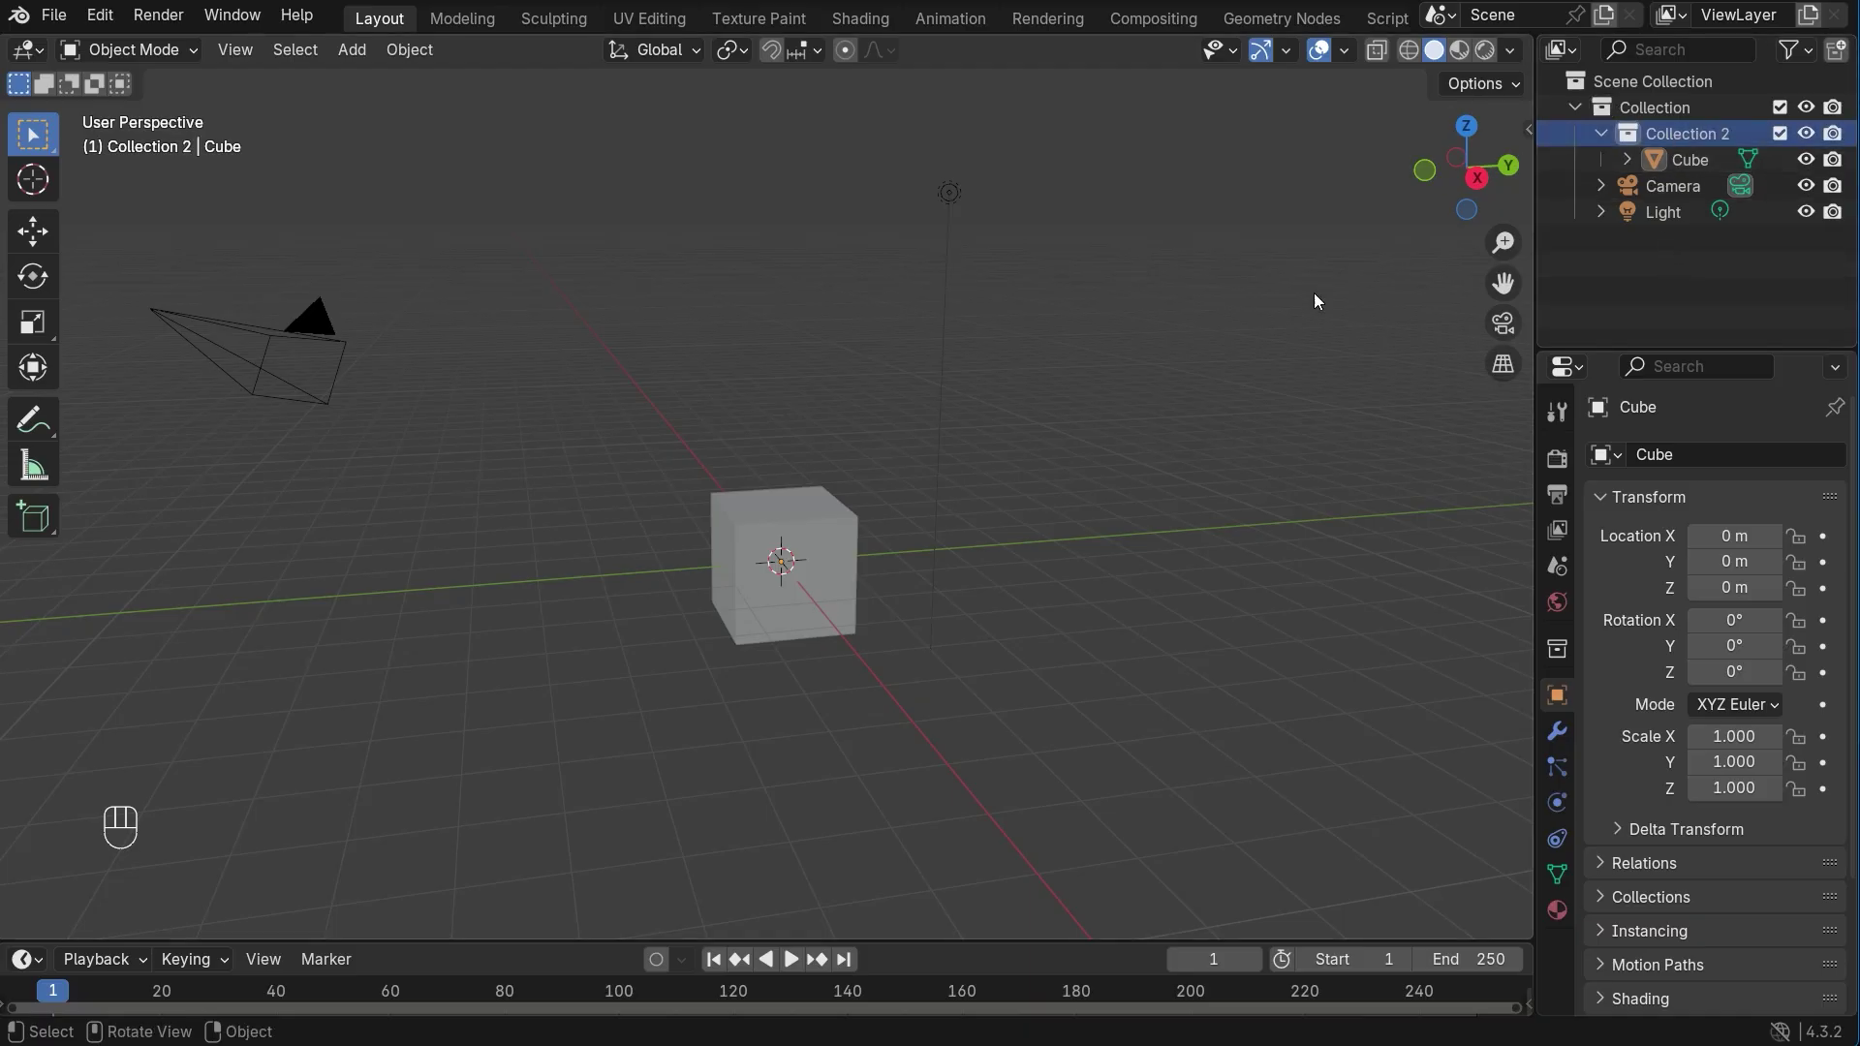
{"action": "key", "text": "shift+a"}
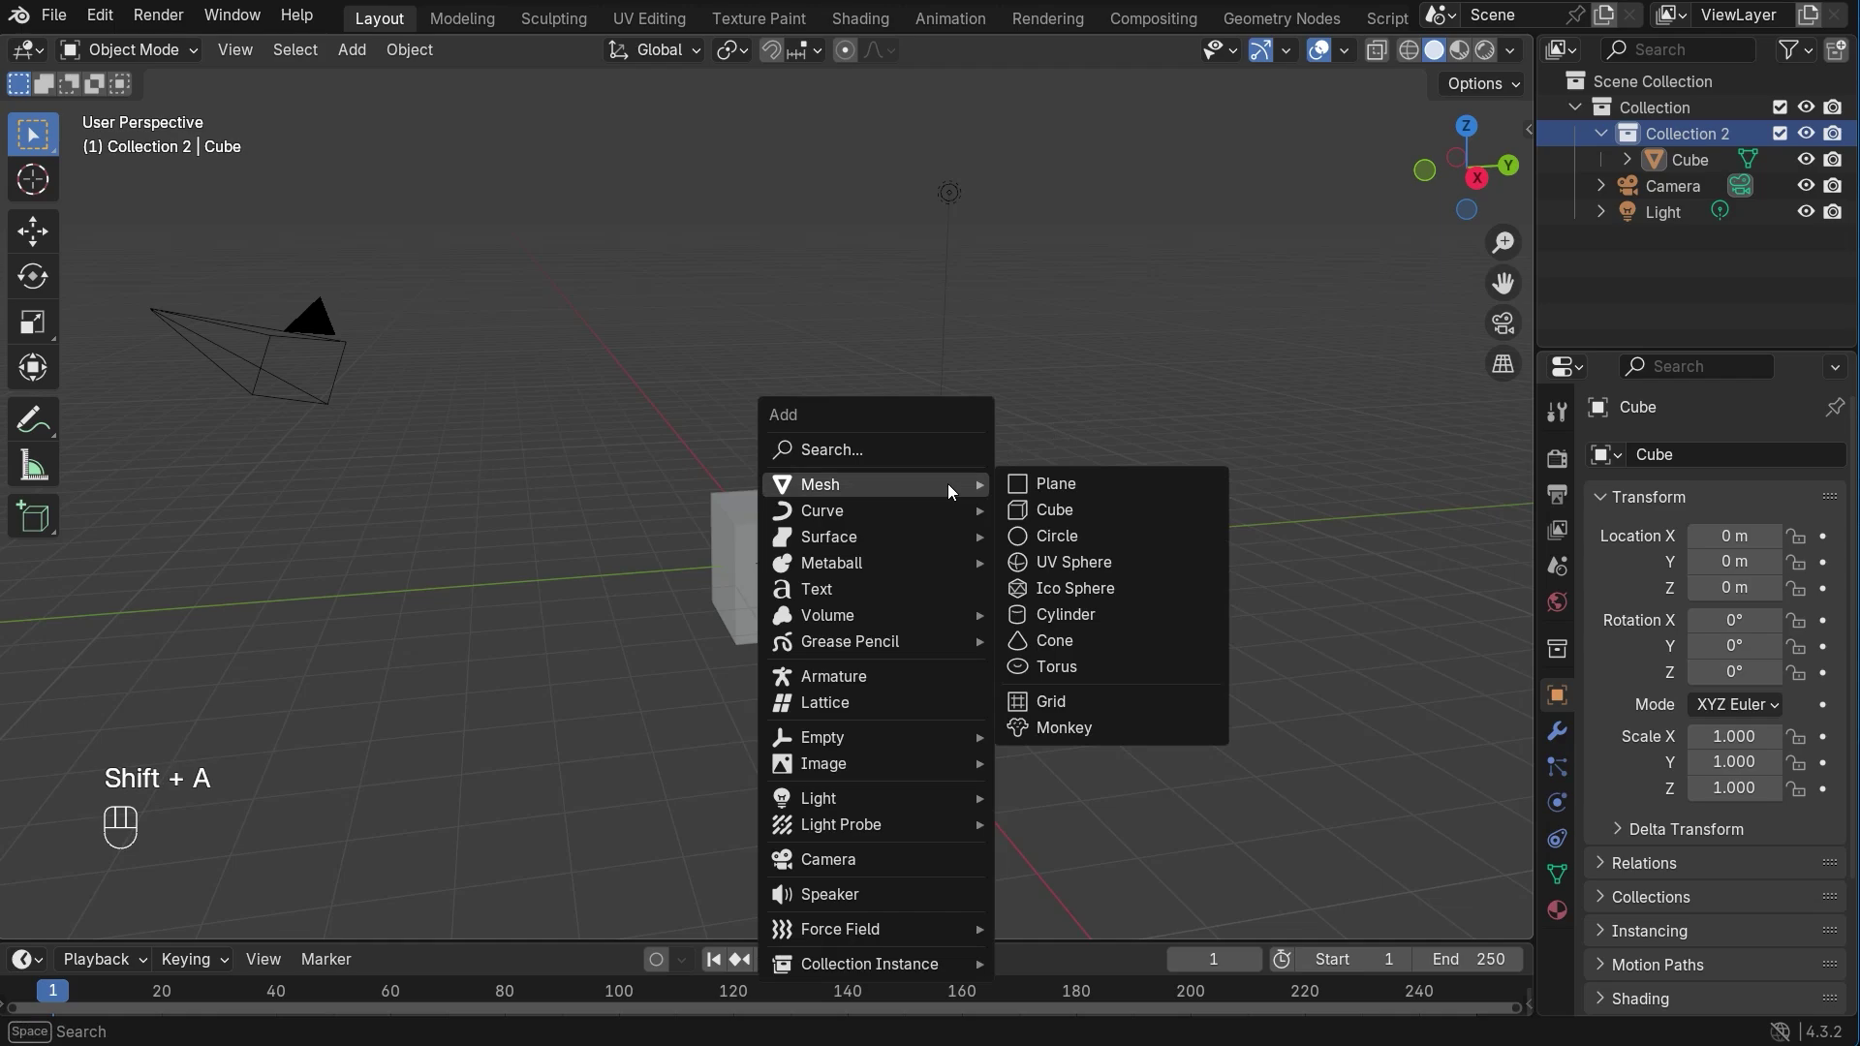
{"action": "left_click", "coordinate": [1023, 499]}
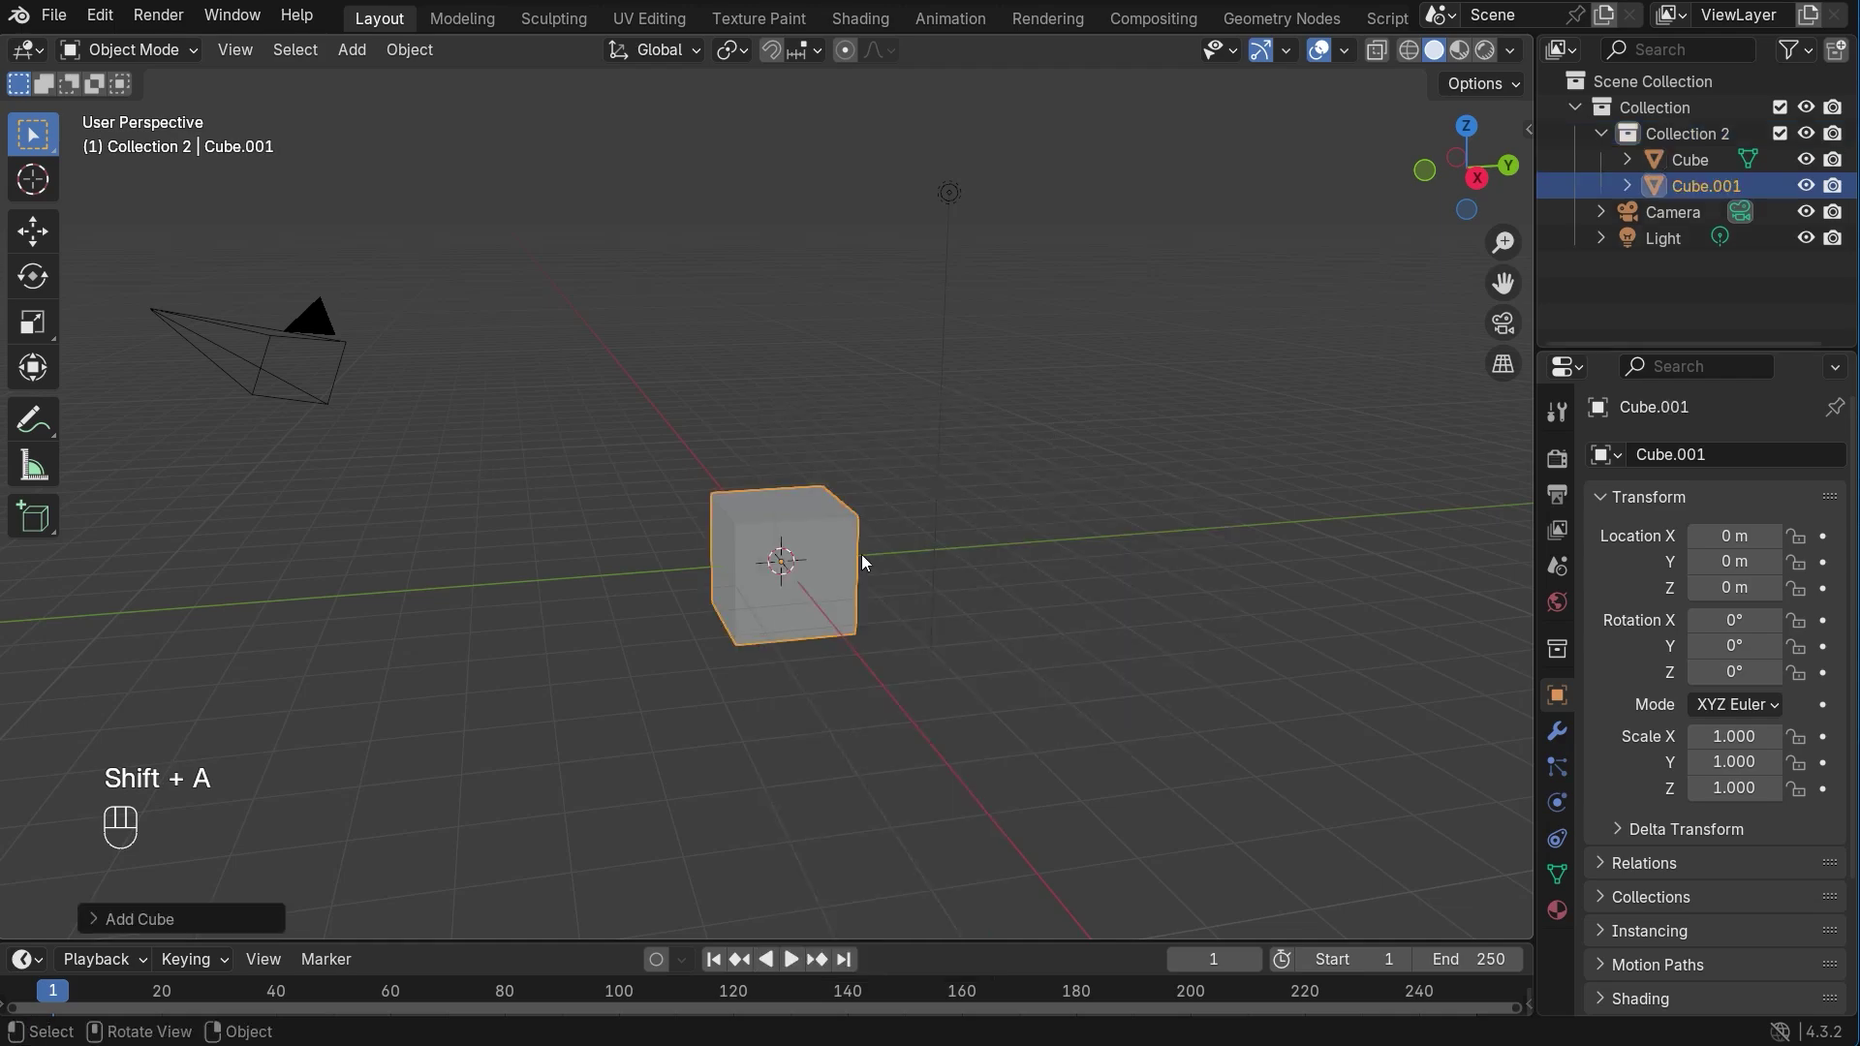
Step: Move the new cube about 6.09 m along the X axis, away from the original cube
{"action": "middle_click_drag", "start_coordinate": [862, 555], "coordinate": [687, 526], "text": "shift"}
{"action": "key", "text": "g"}
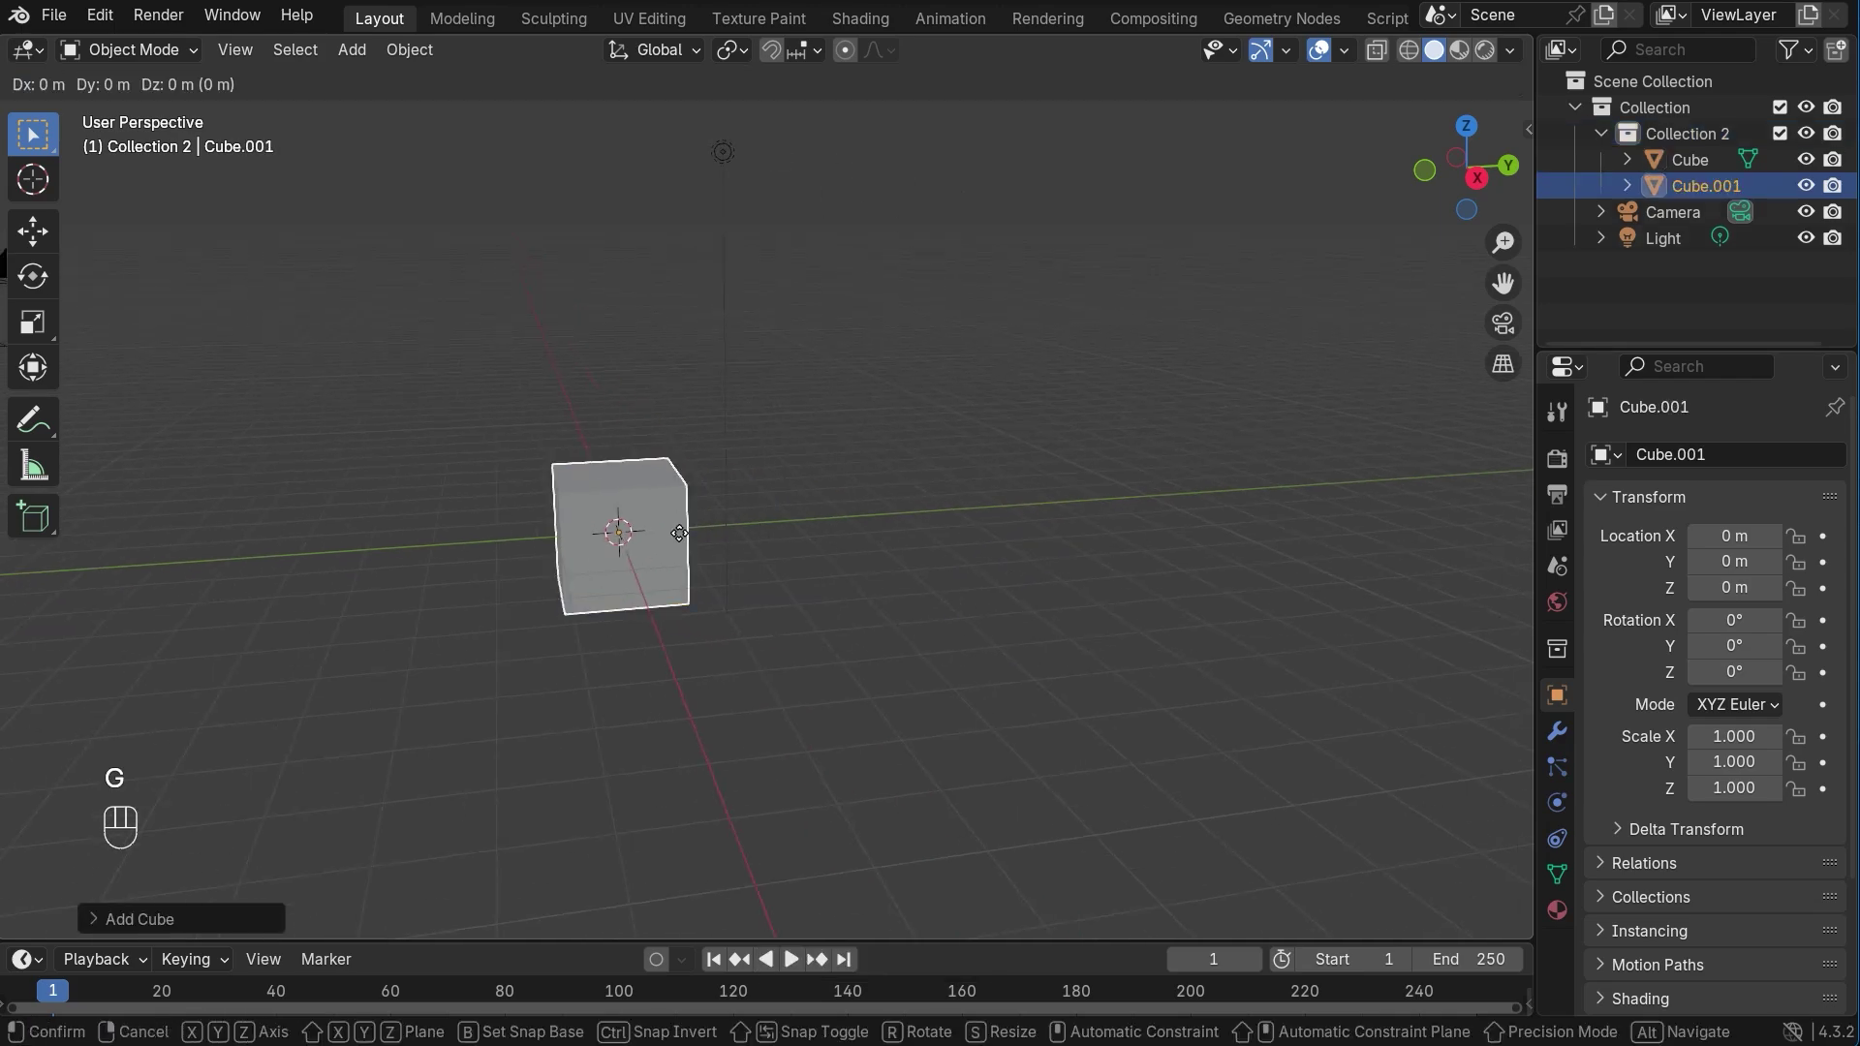
{"action": "key", "text": "x"}
{"action": "left_click", "coordinate": [864, 628]}
{"action": "middle_click_drag", "start_coordinate": [863, 628], "coordinate": [1006, 619]}
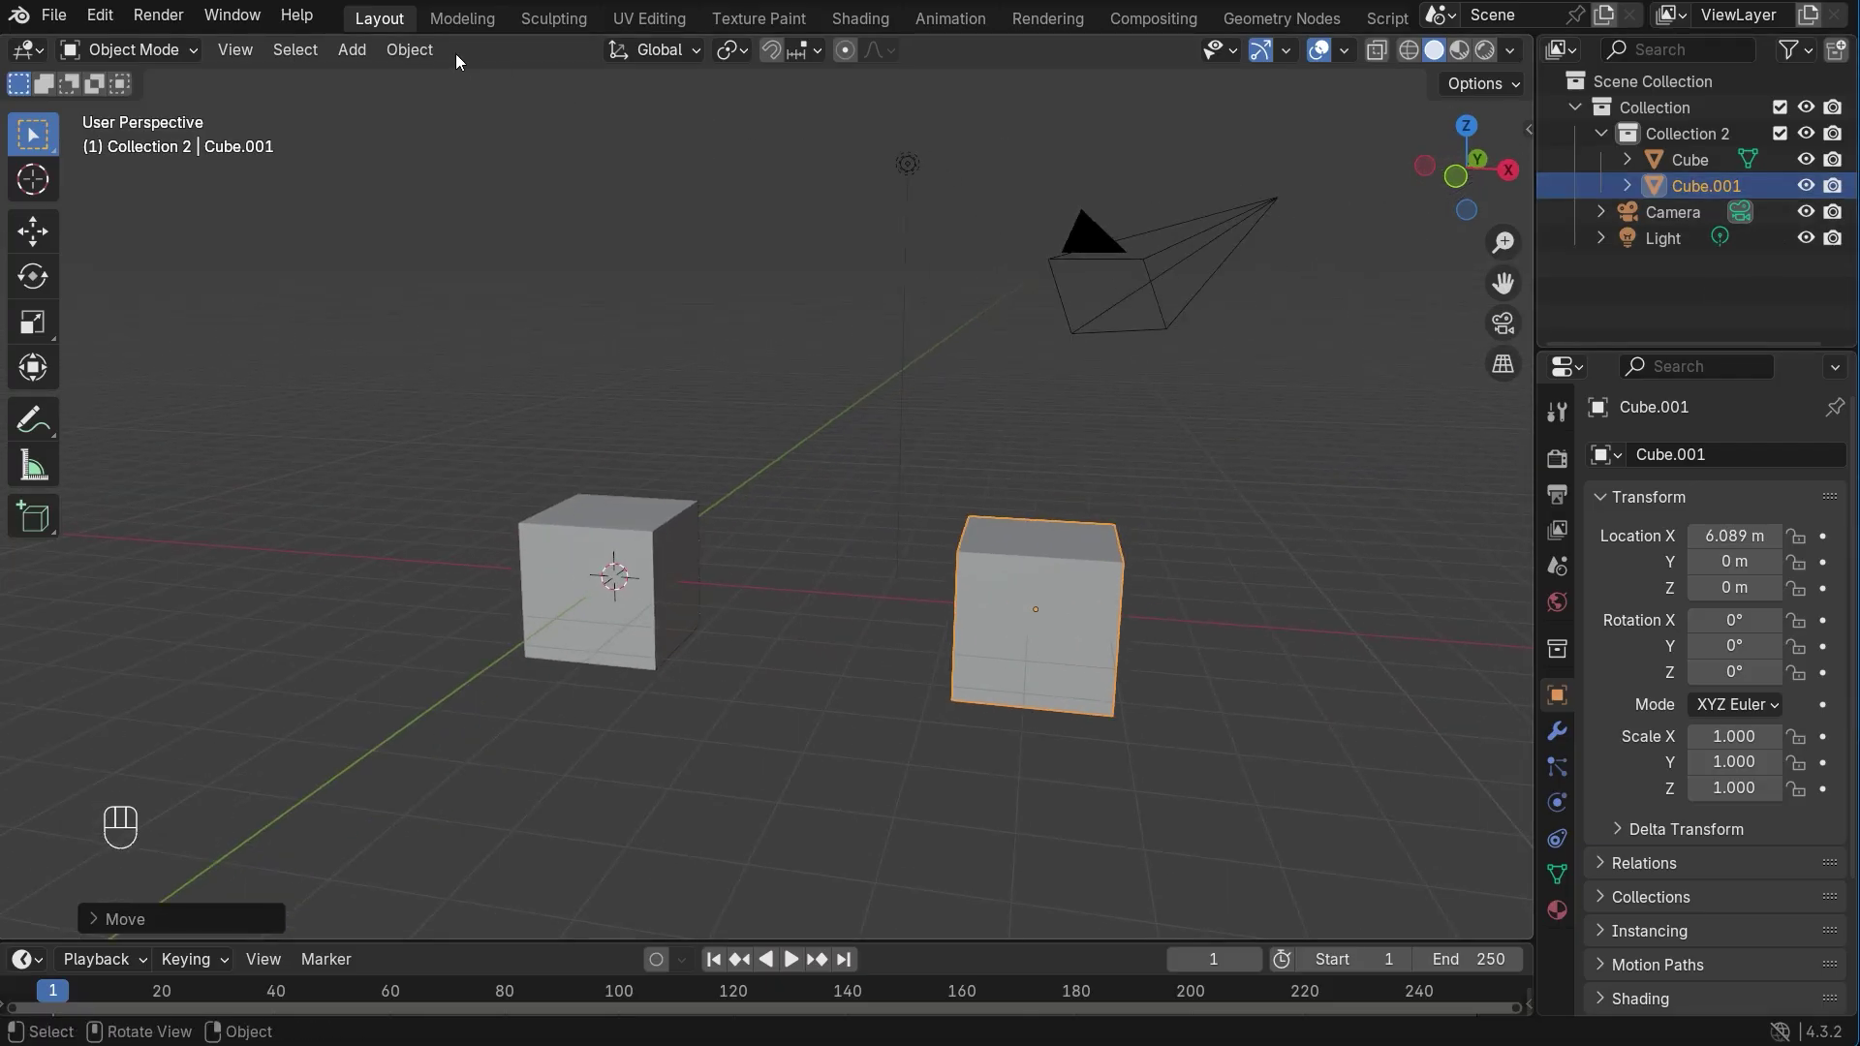
{"action": "left_click", "coordinate": [410, 50]}
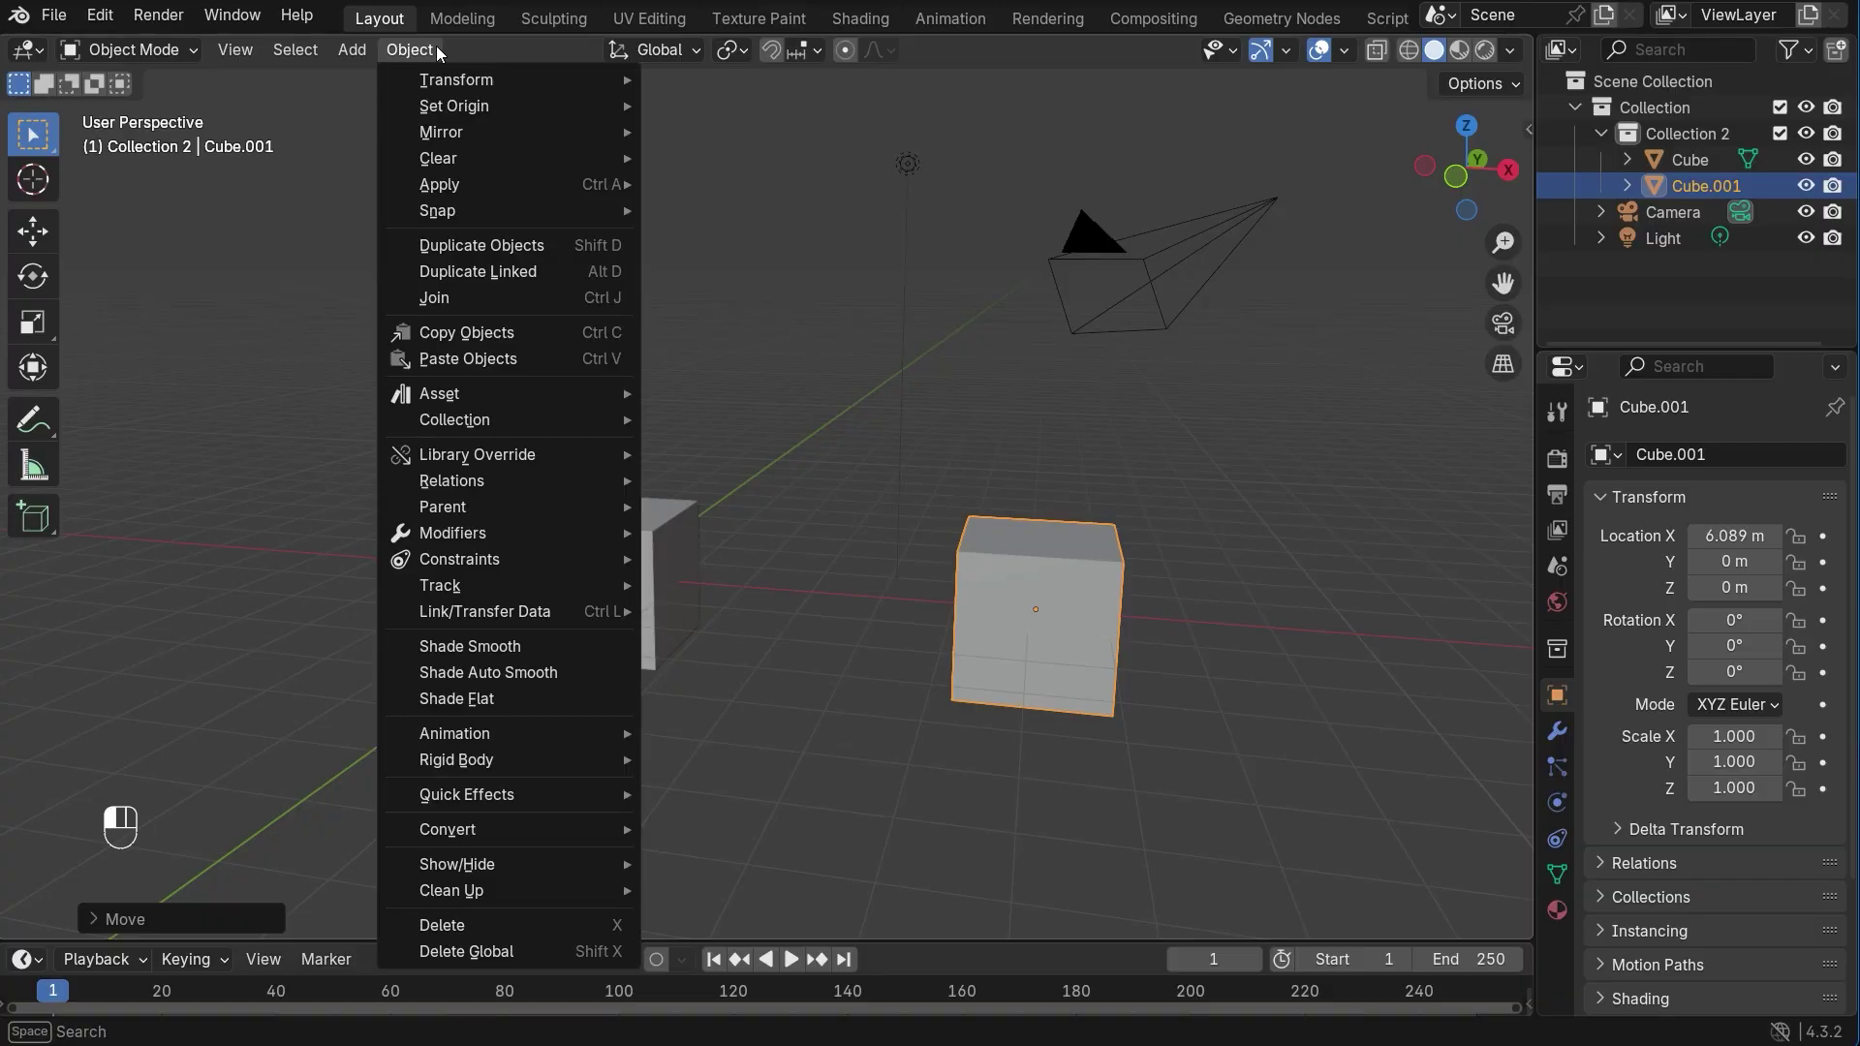
{"action": "mouse_move", "coordinate": [502, 422]}
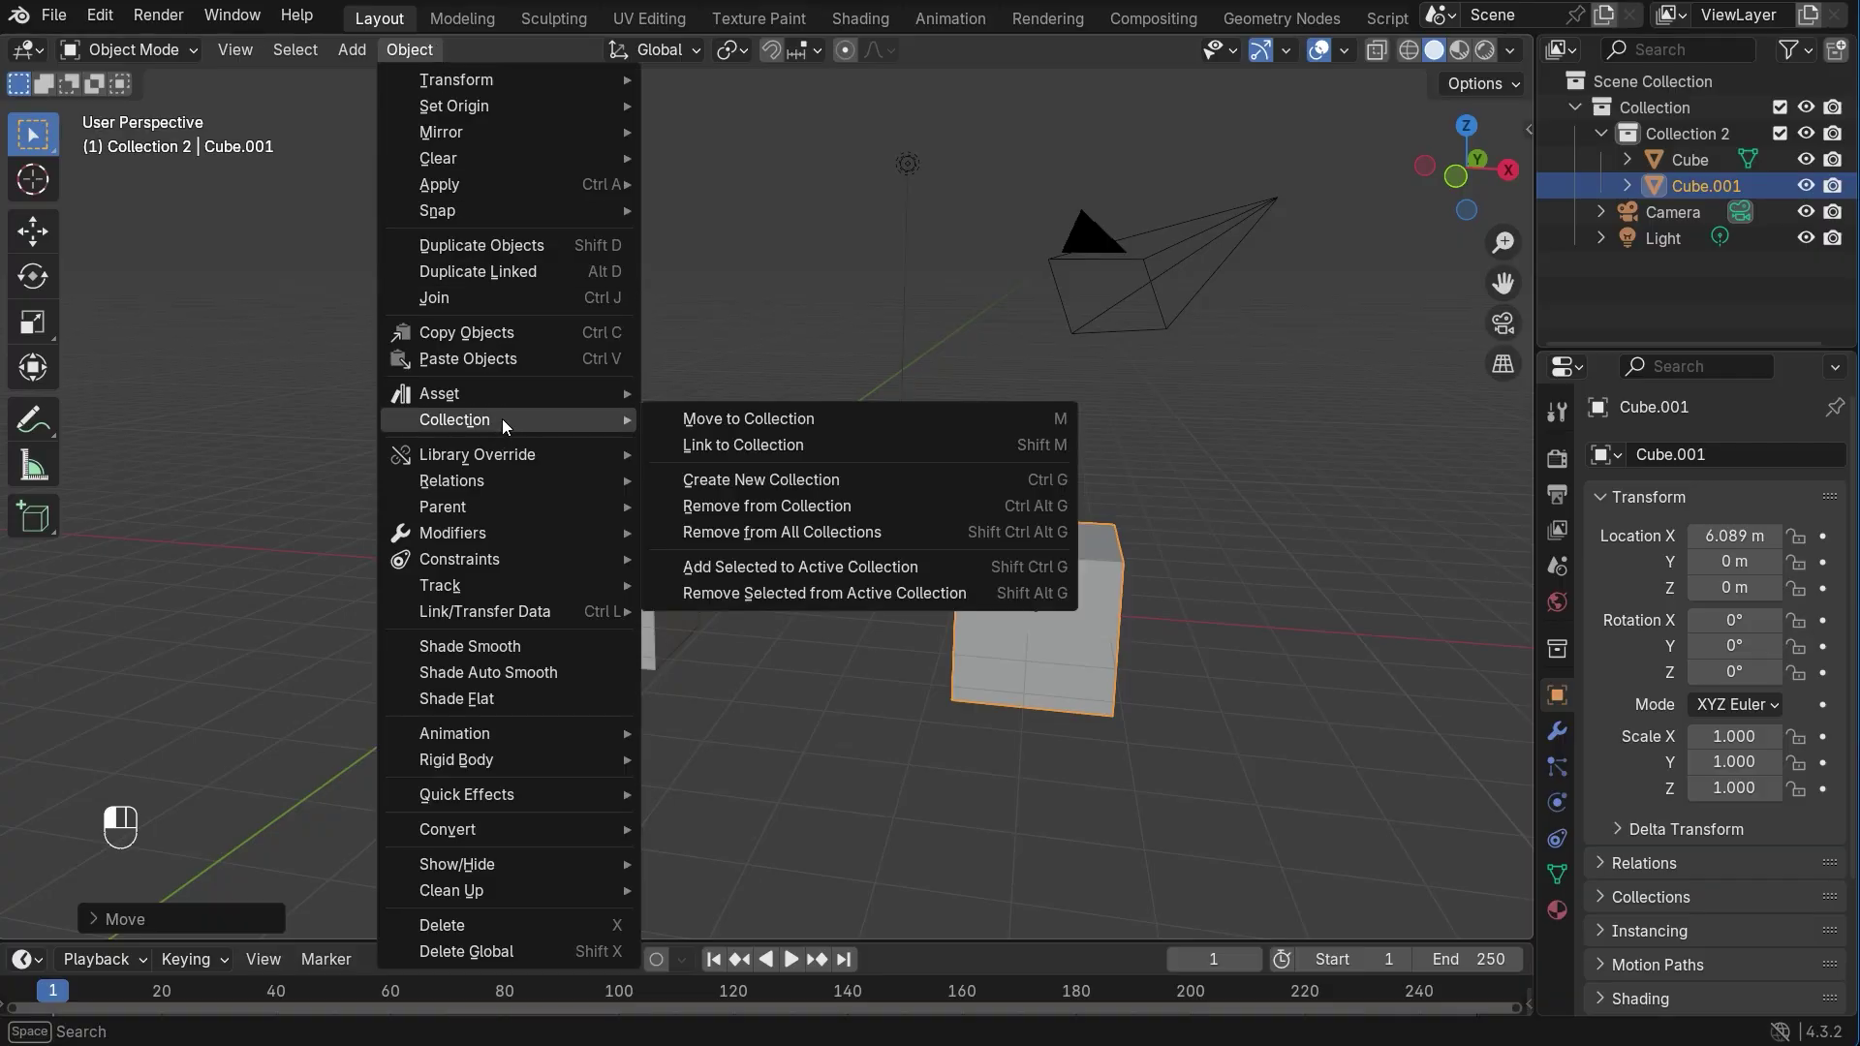
{"action": "left_click", "coordinate": [296, 380]}
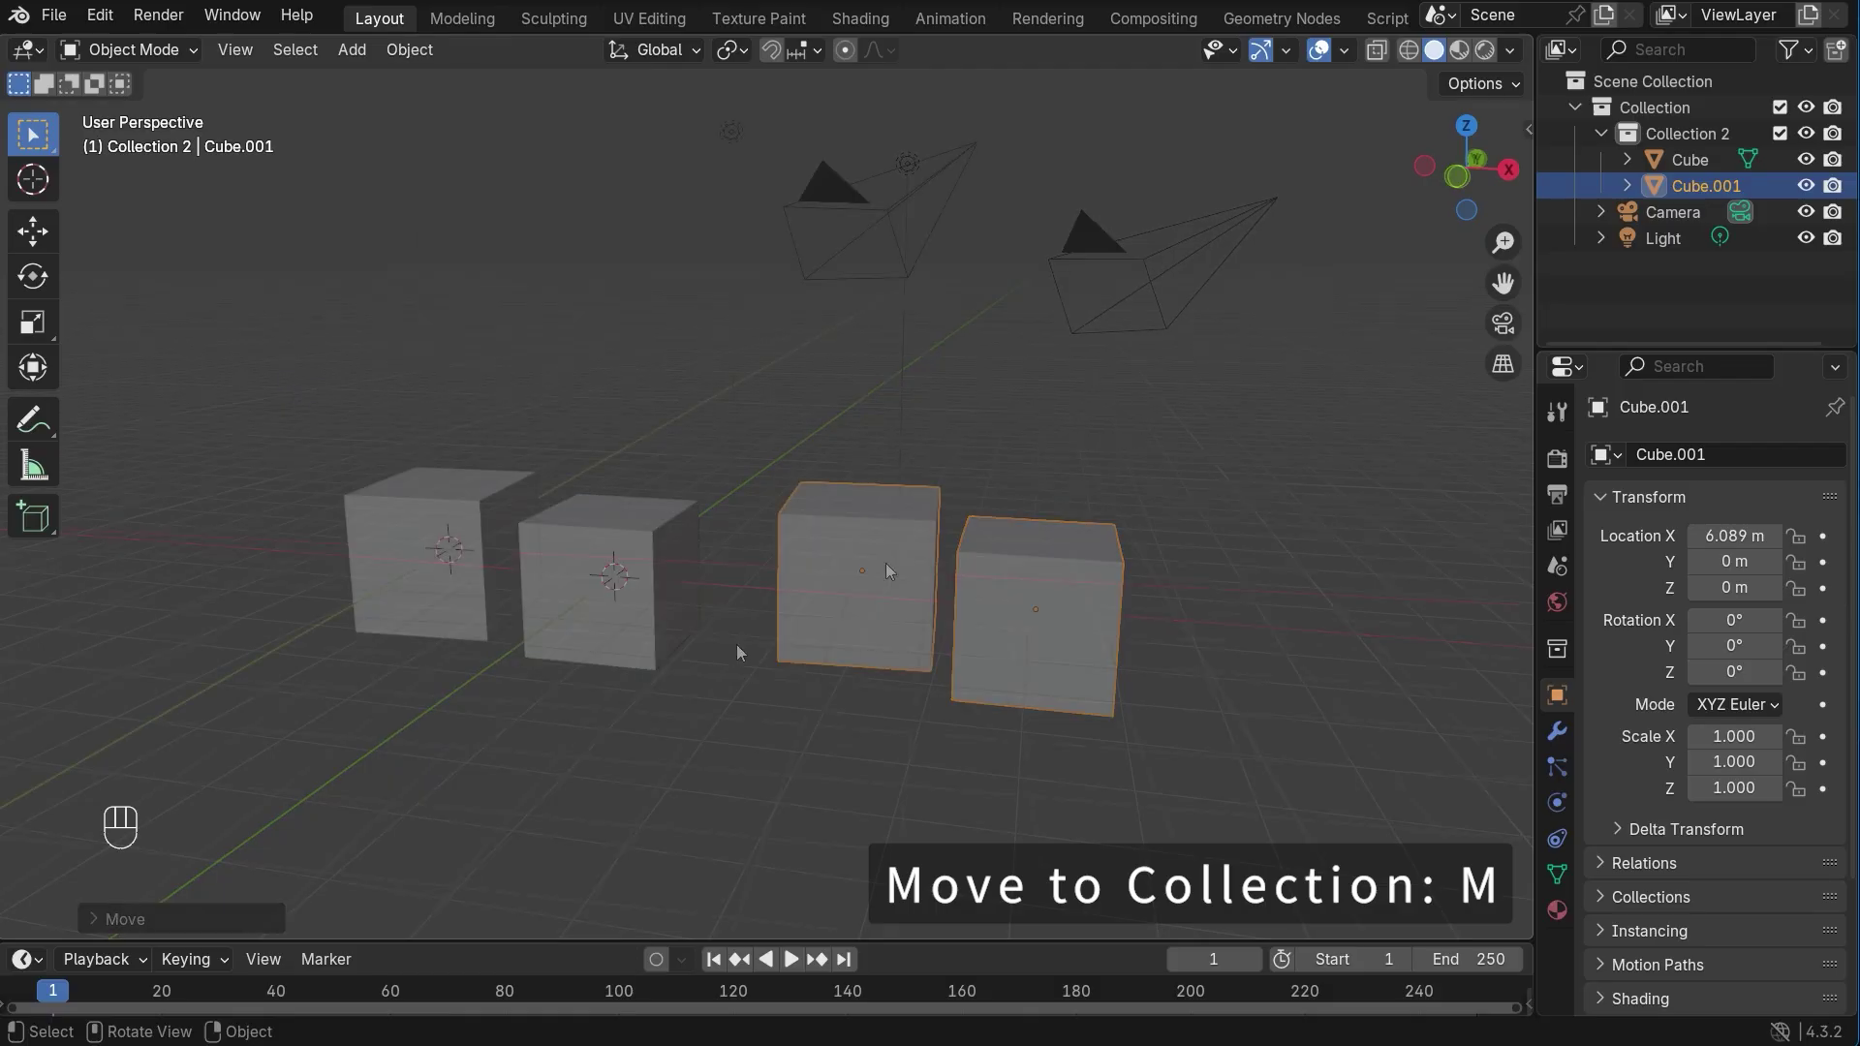
Step: Move the second cube into a new collection named "new" and give that collection a red colour tag
{"action": "key", "text": "m"}
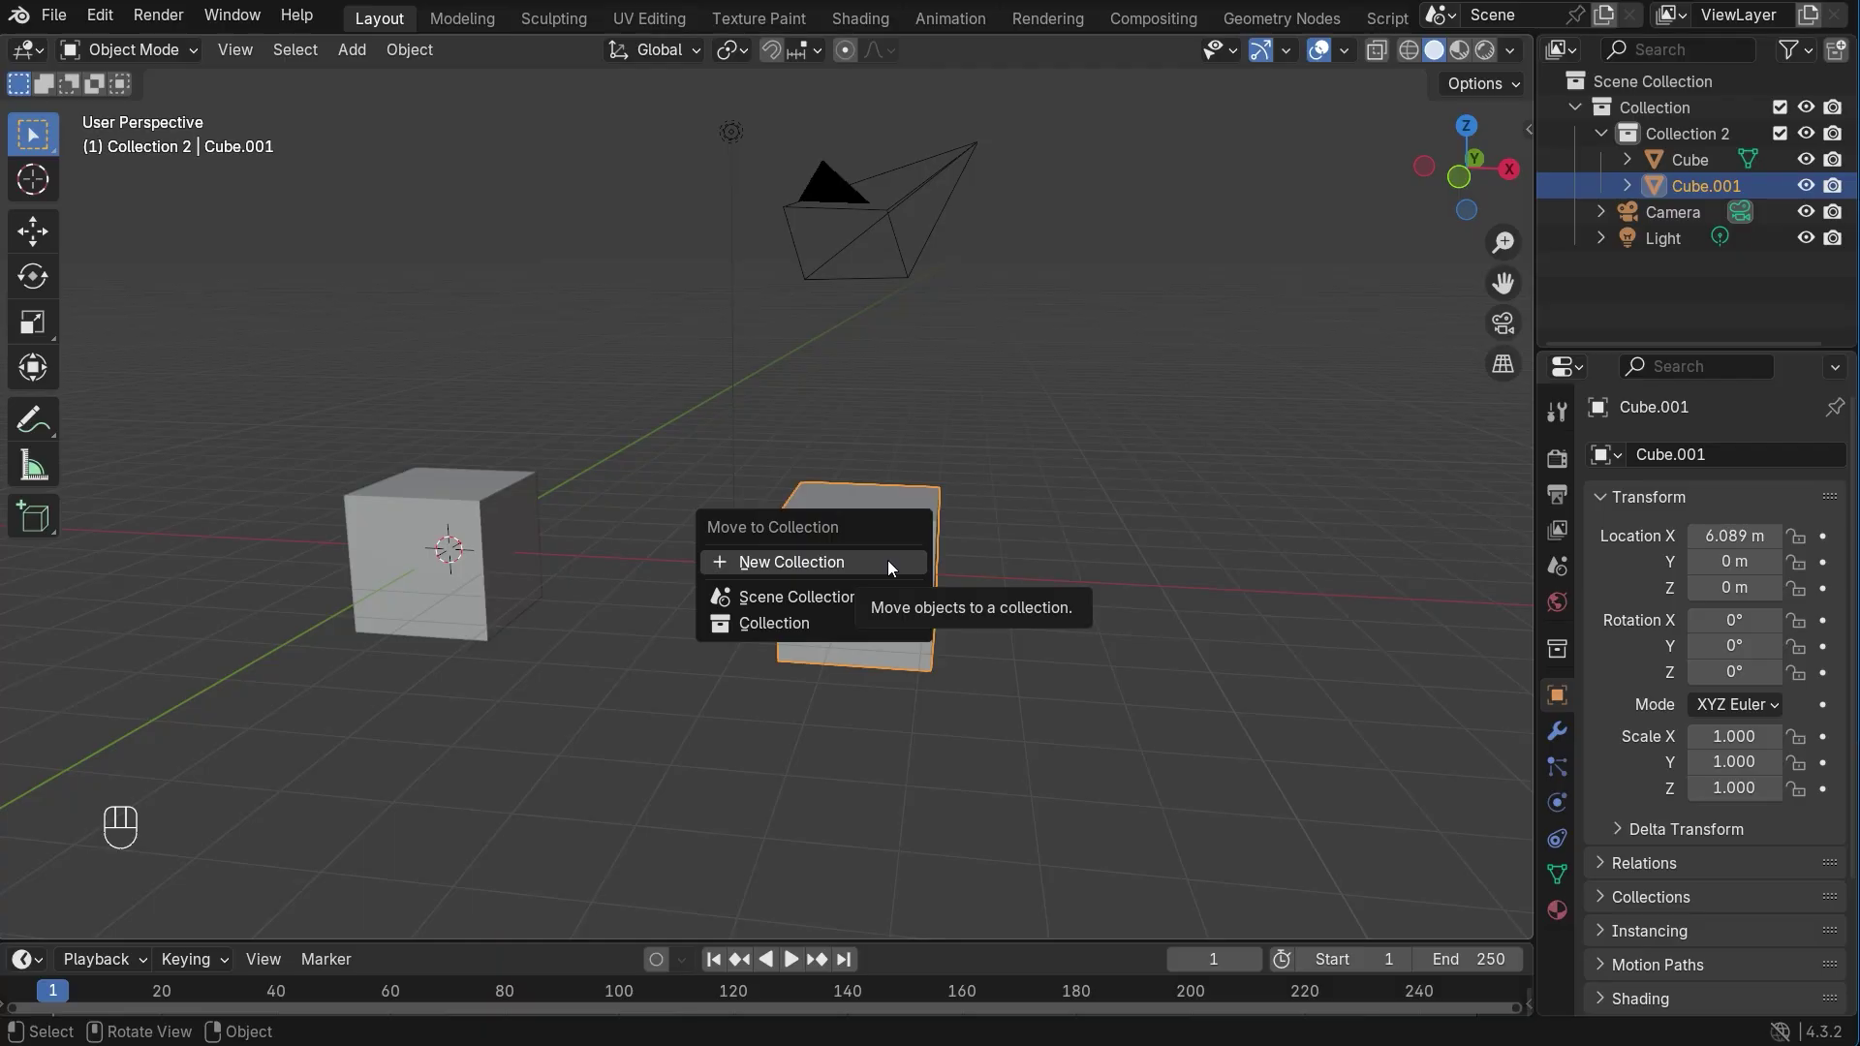
{"action": "left_click", "coordinate": [888, 564]}
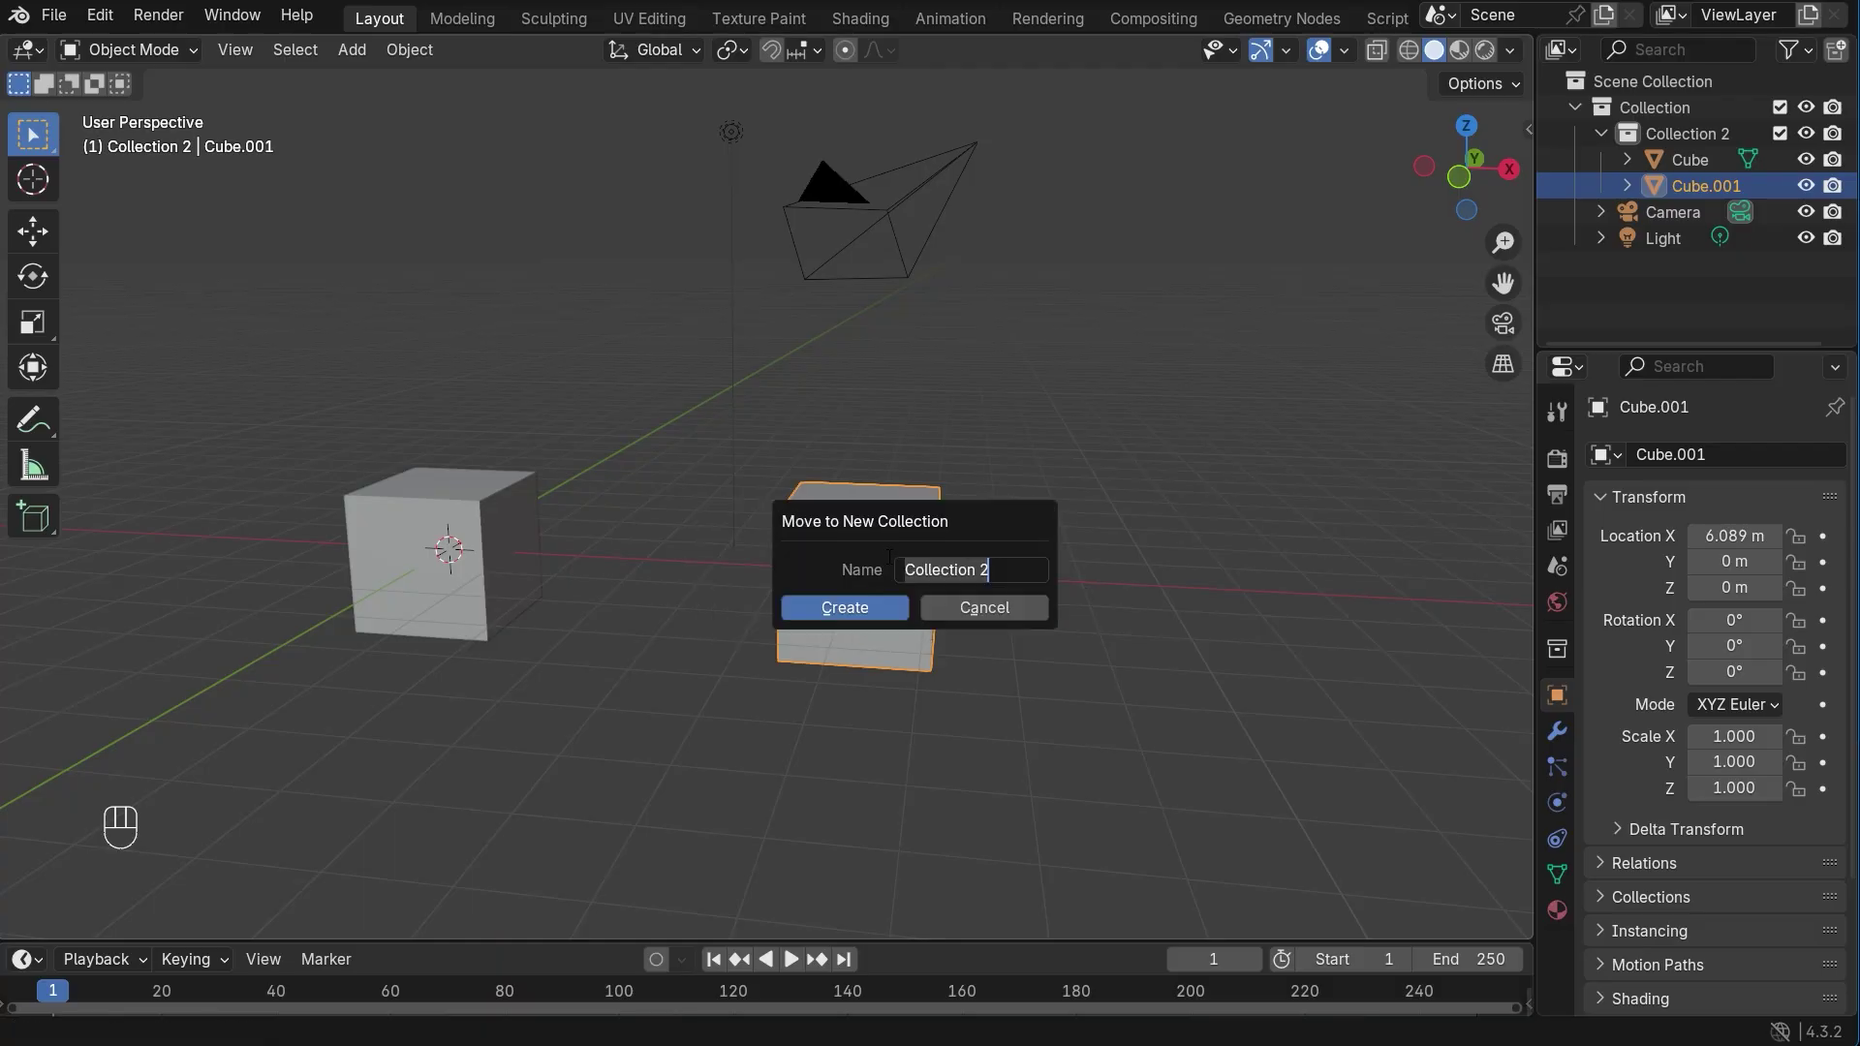
{"action": "key", "text": "BackSpace"}
{"action": "type", "text": "new"}
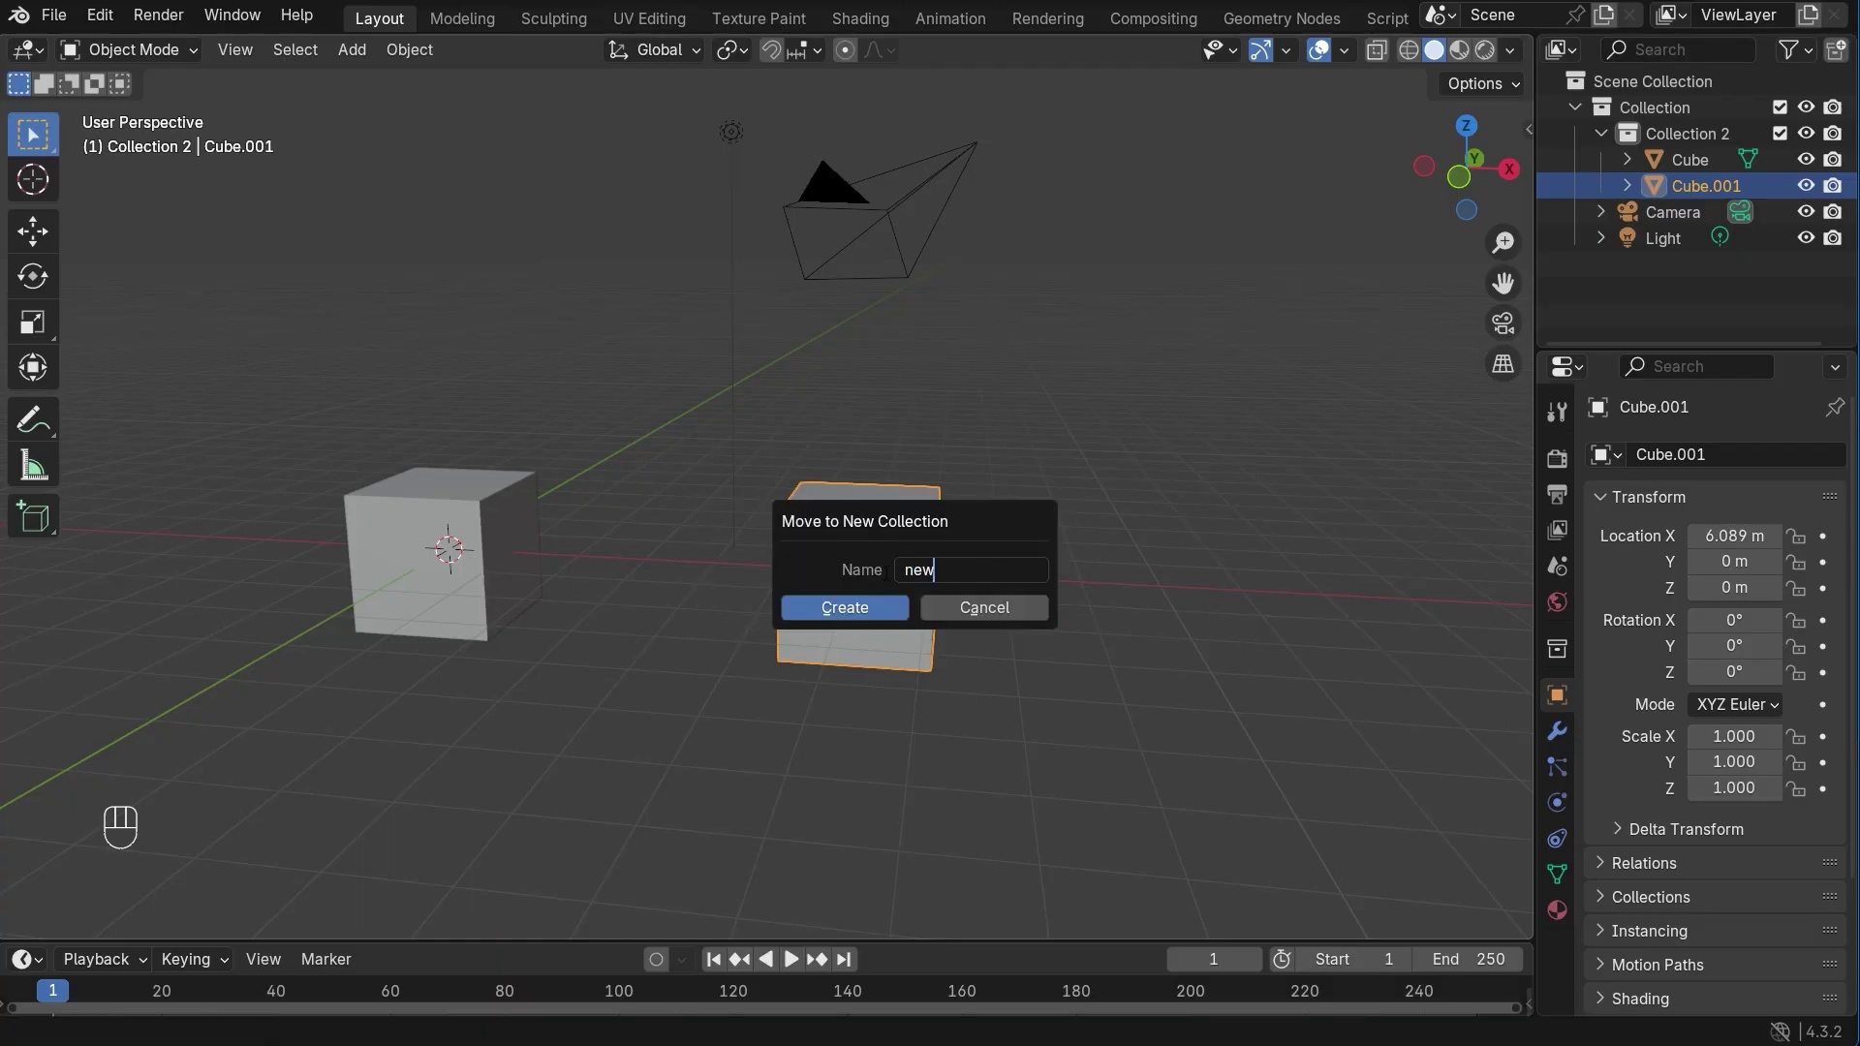
{"action": "left_click", "coordinate": [875, 608]}
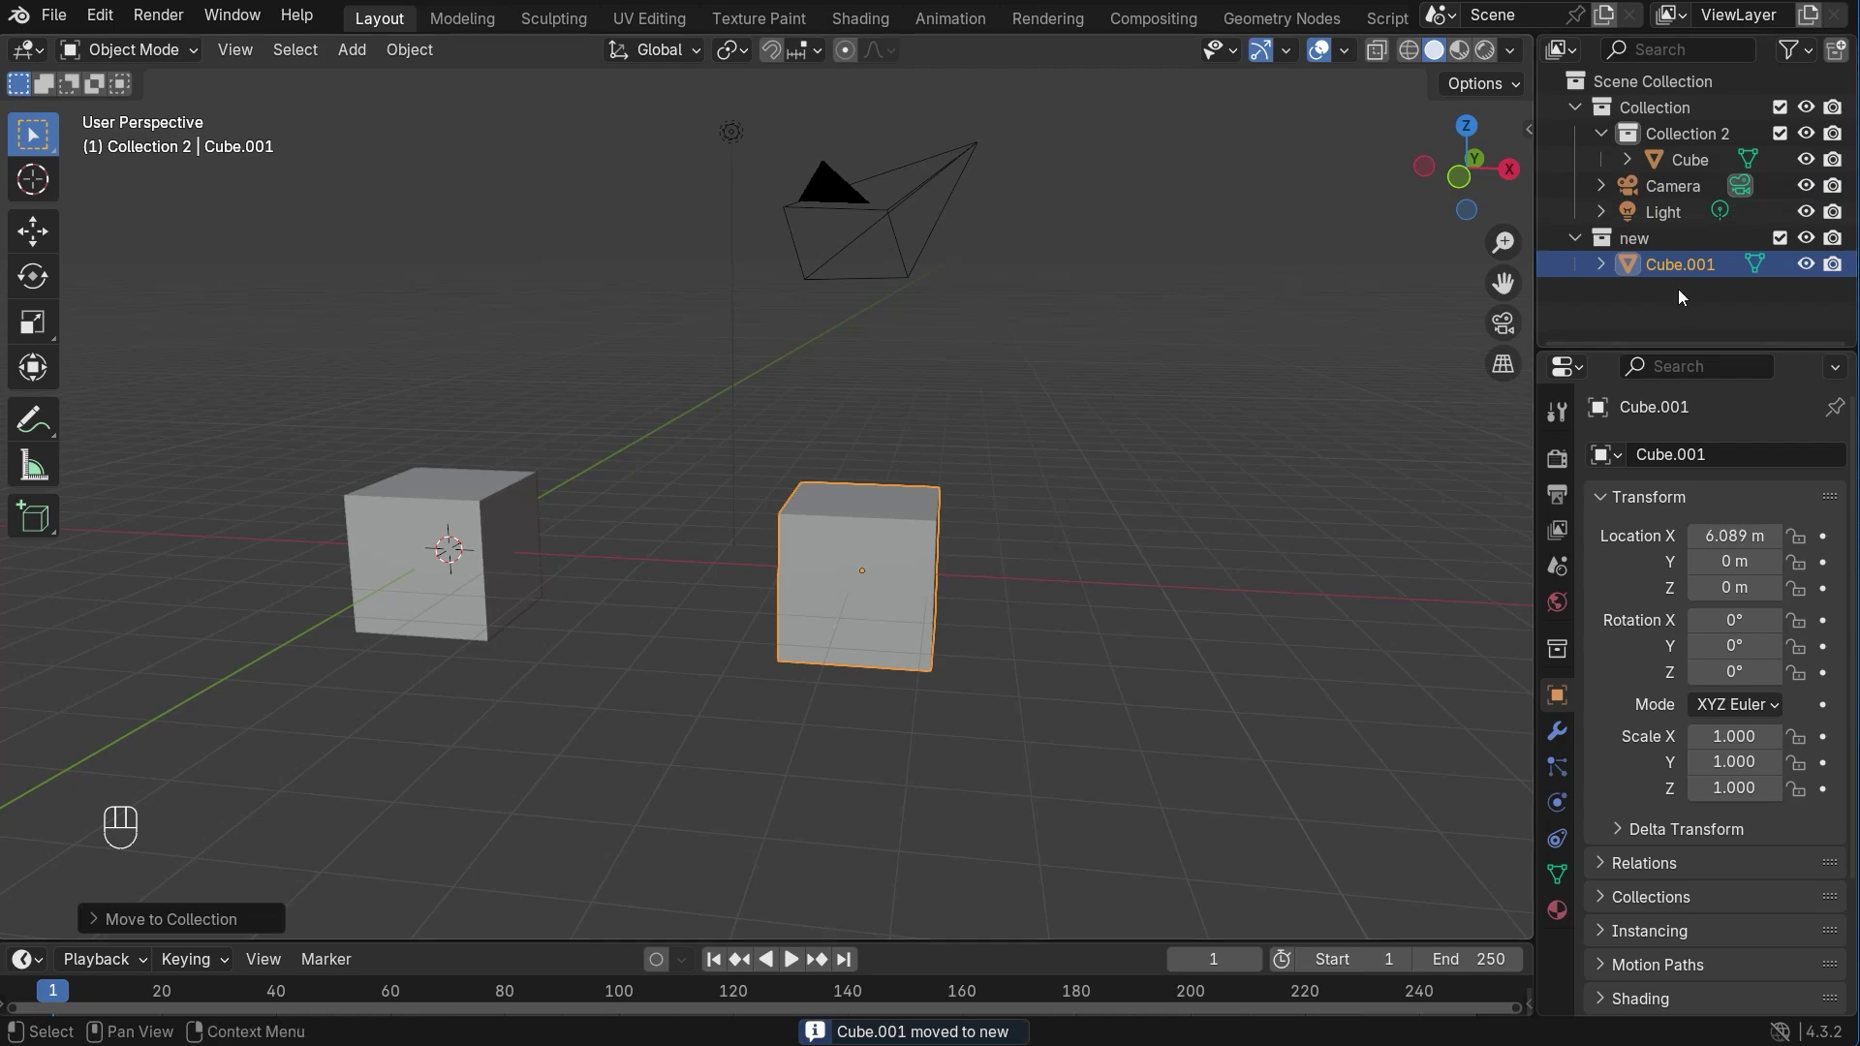
{"action": "right_click", "coordinate": [1649, 241]}
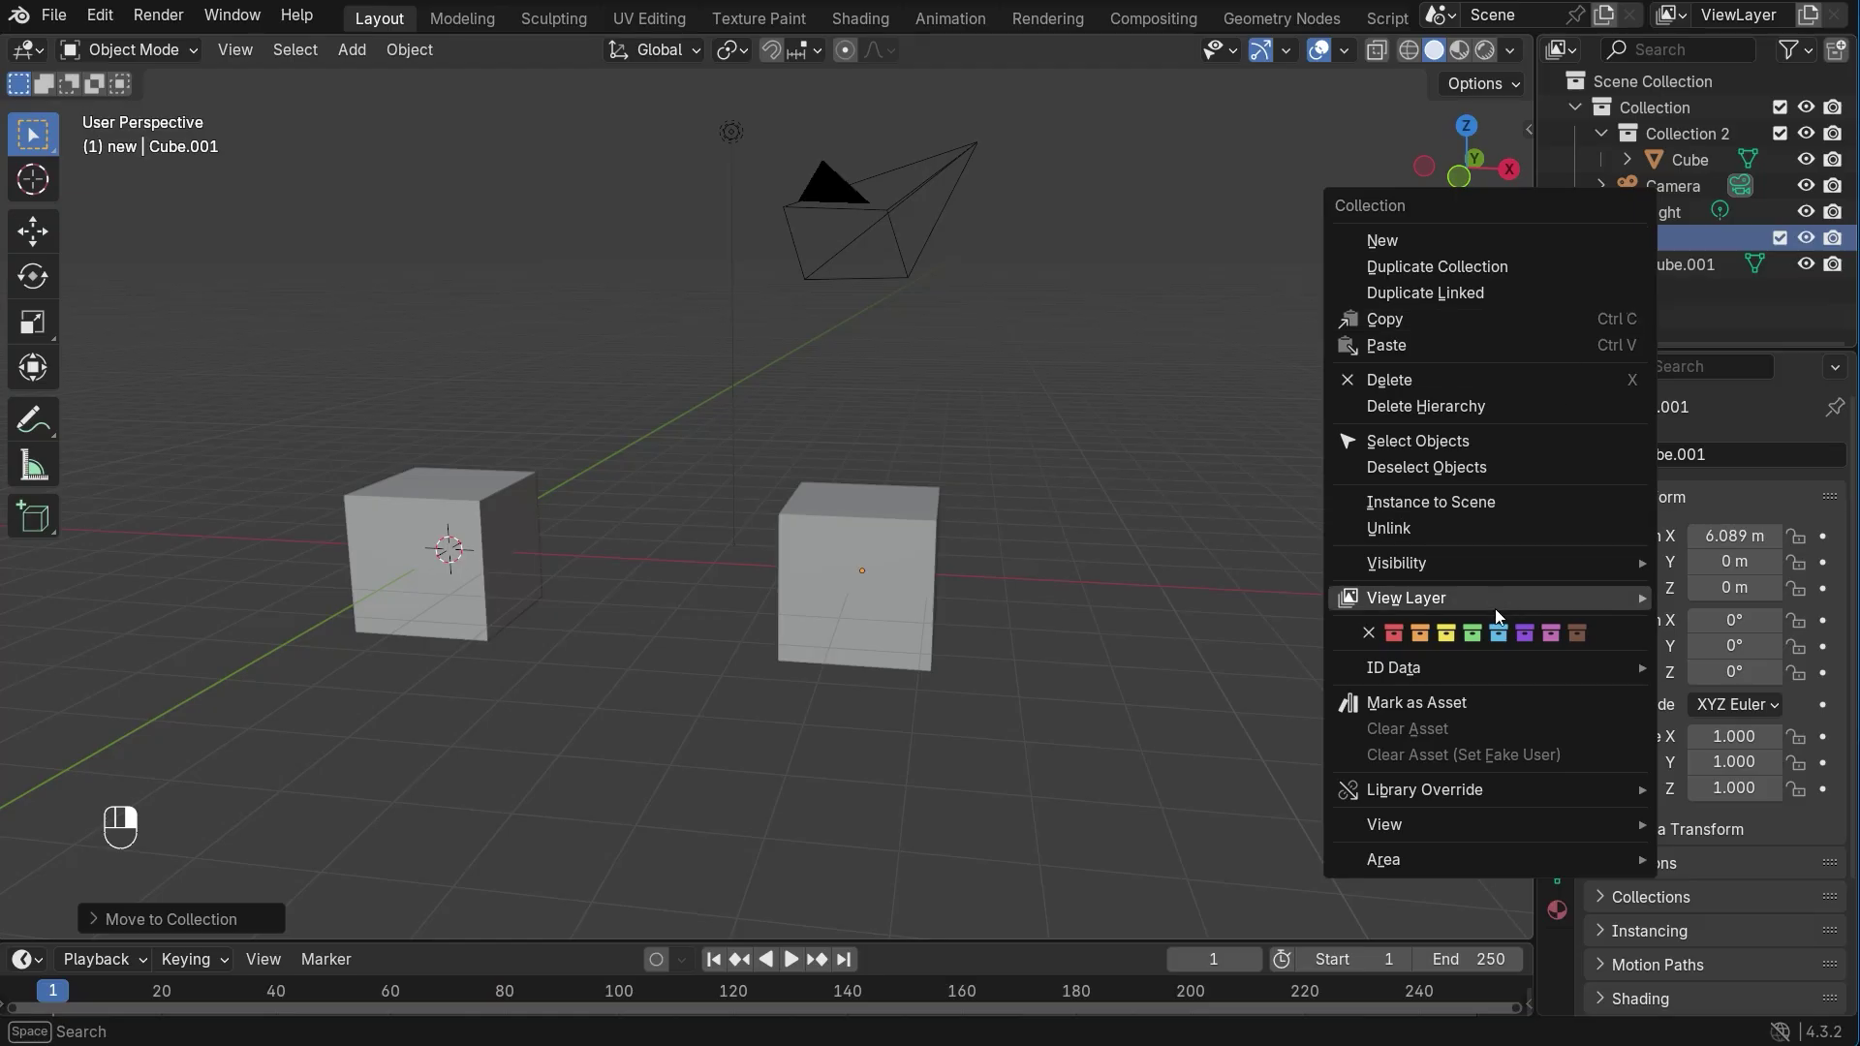
{"action": "left_click", "coordinate": [1399, 636]}
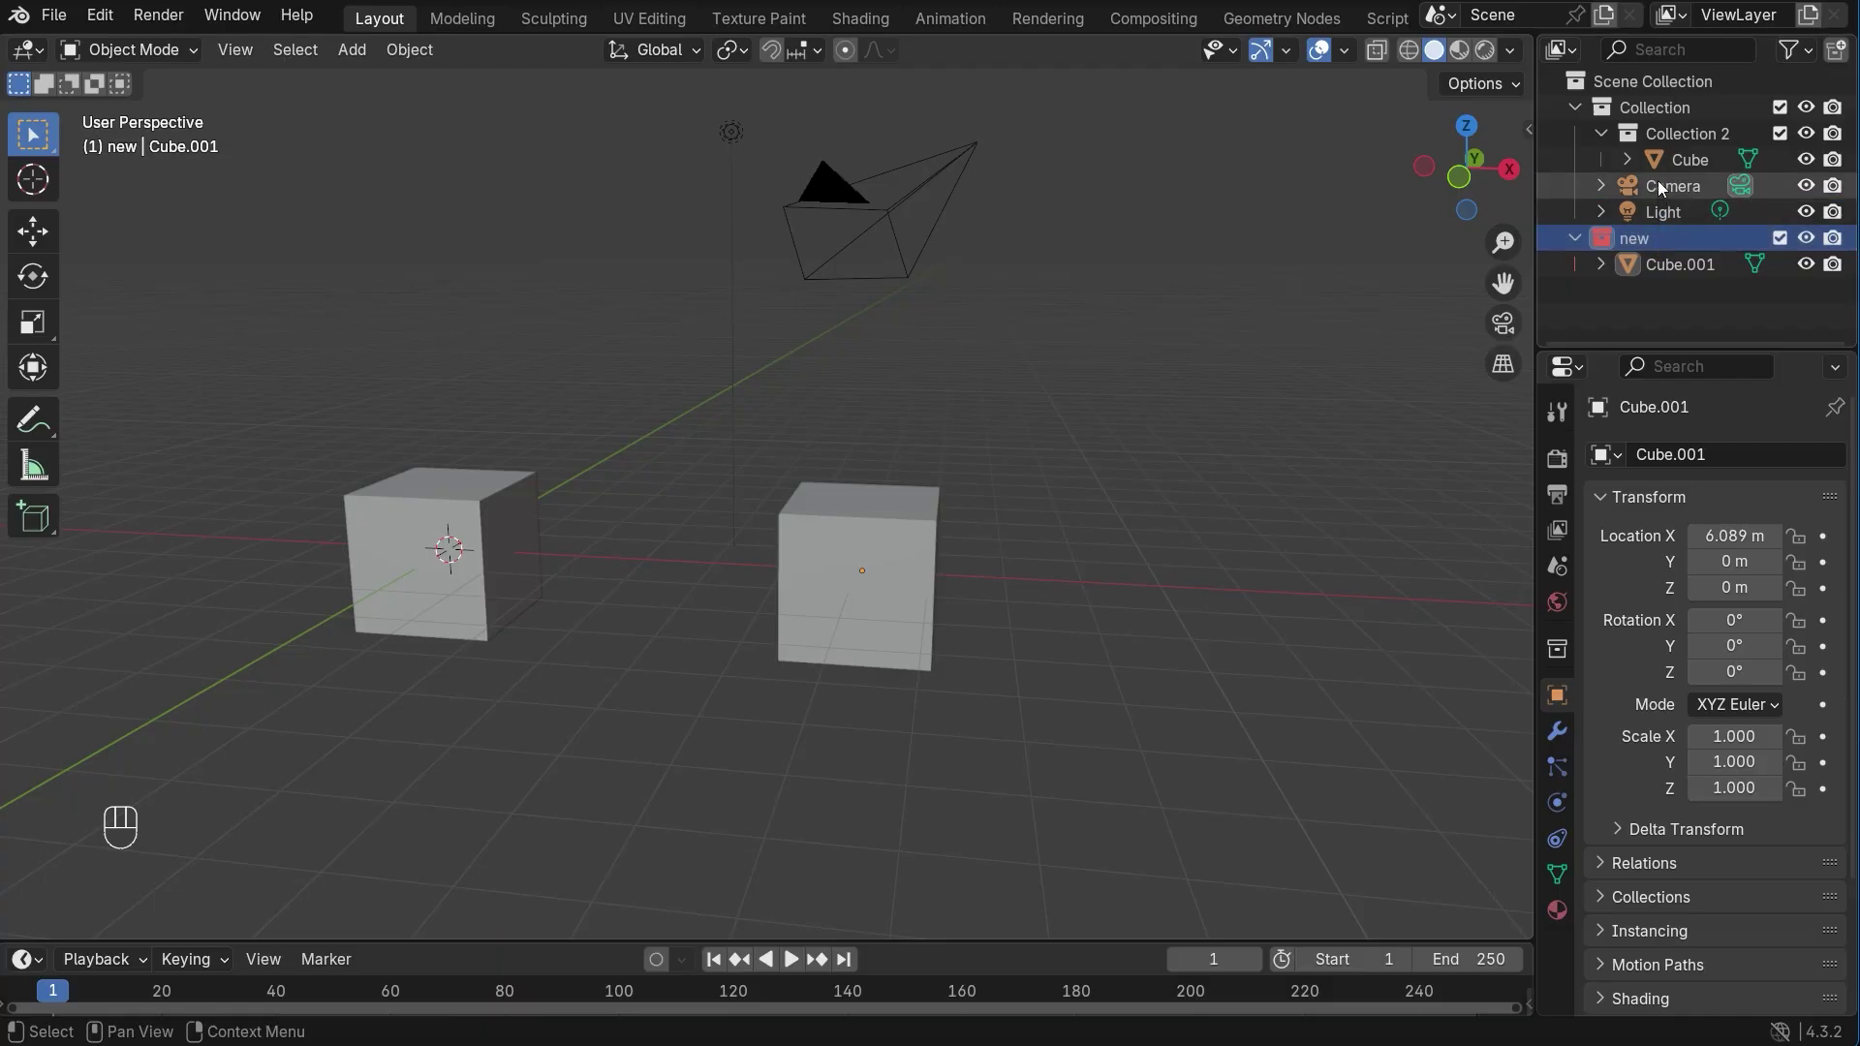
Step: Select all objects belonging to Collection and clear the selection again
{"action": "right_click", "coordinate": [1628, 112]}
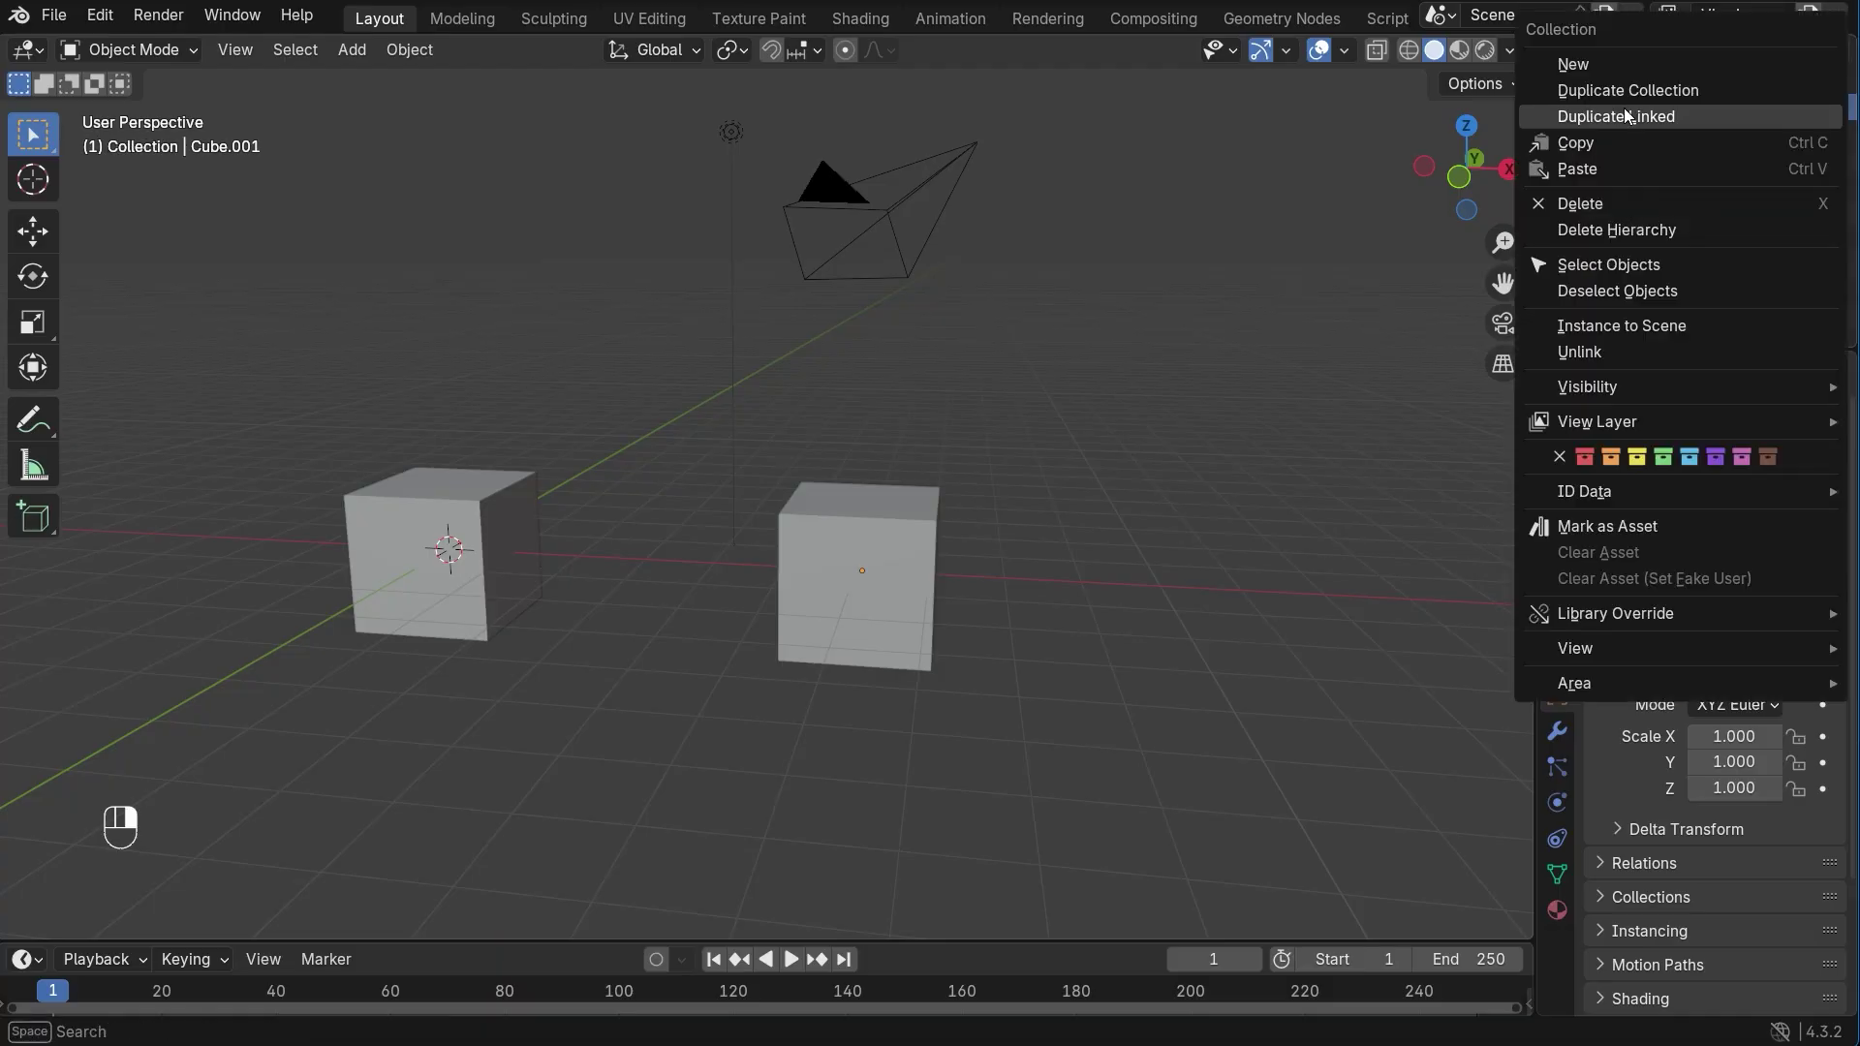
{"action": "left_click", "coordinate": [1618, 266]}
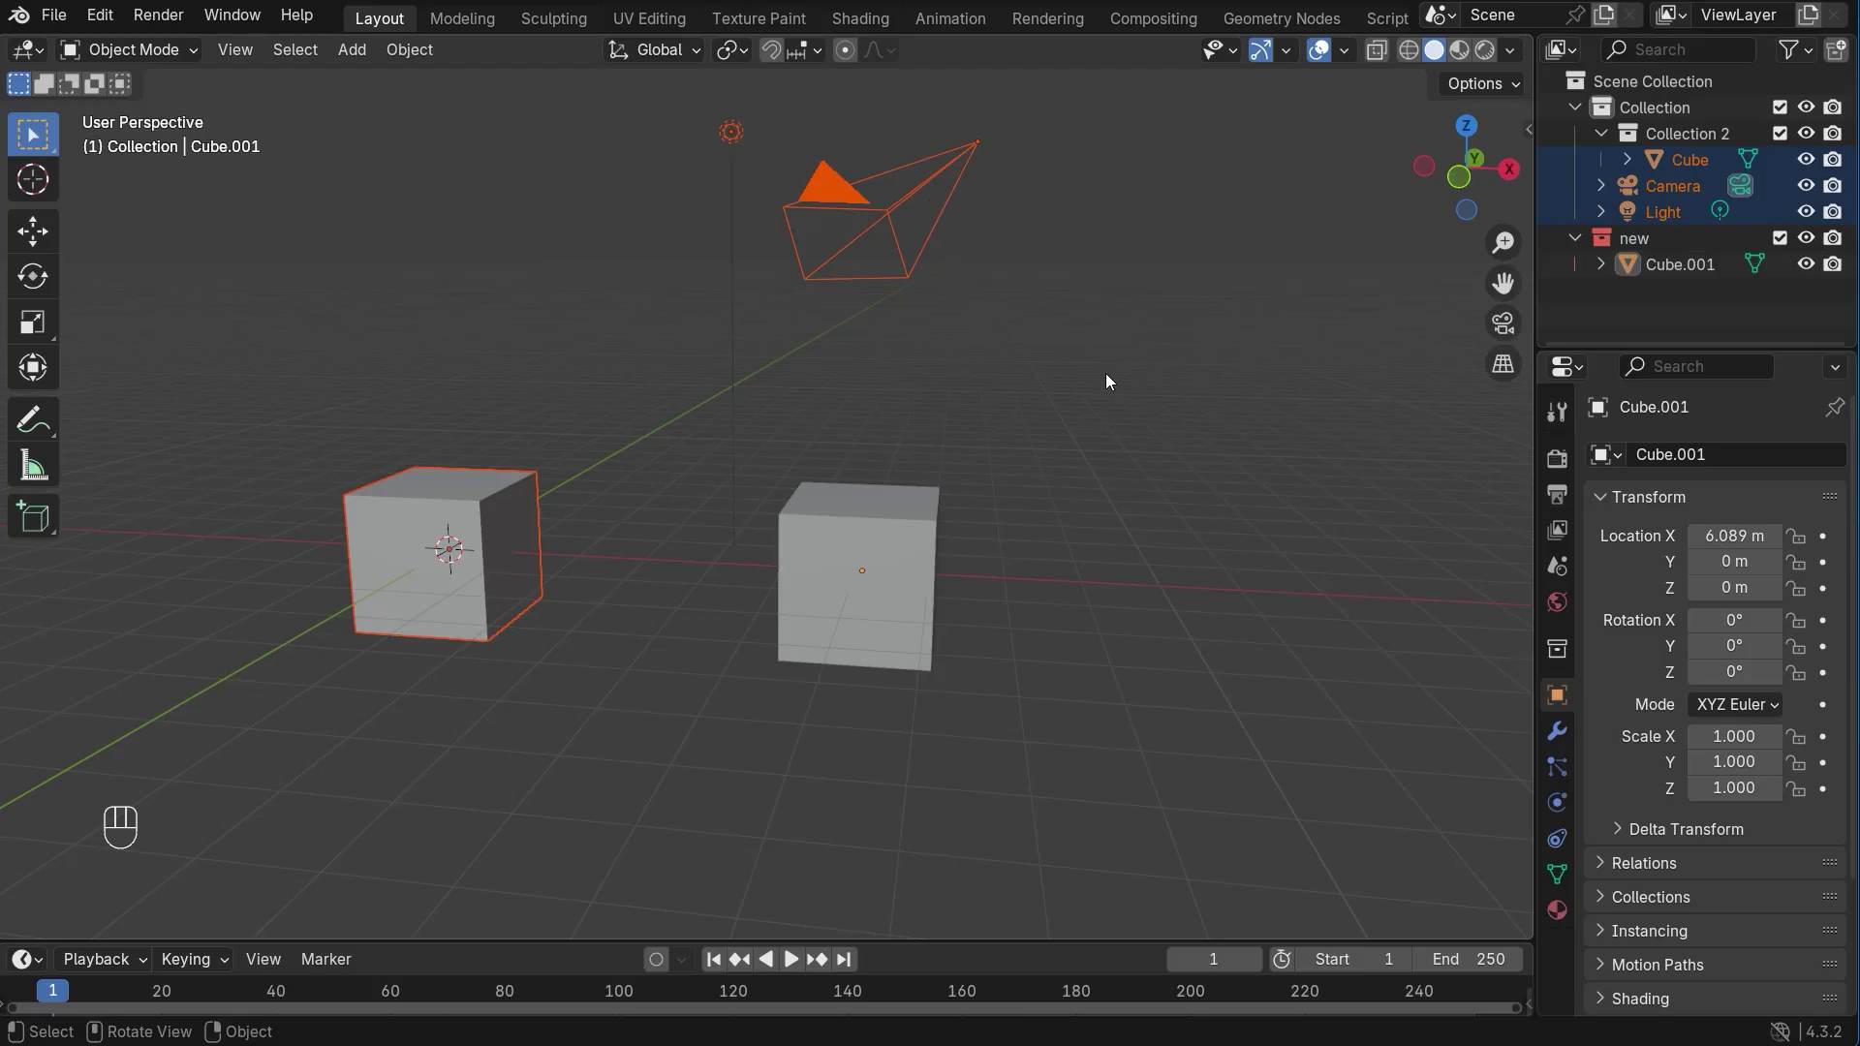
{"action": "middle_click_drag", "start_coordinate": [1083, 365], "coordinate": [1145, 444], "text": "shift"}
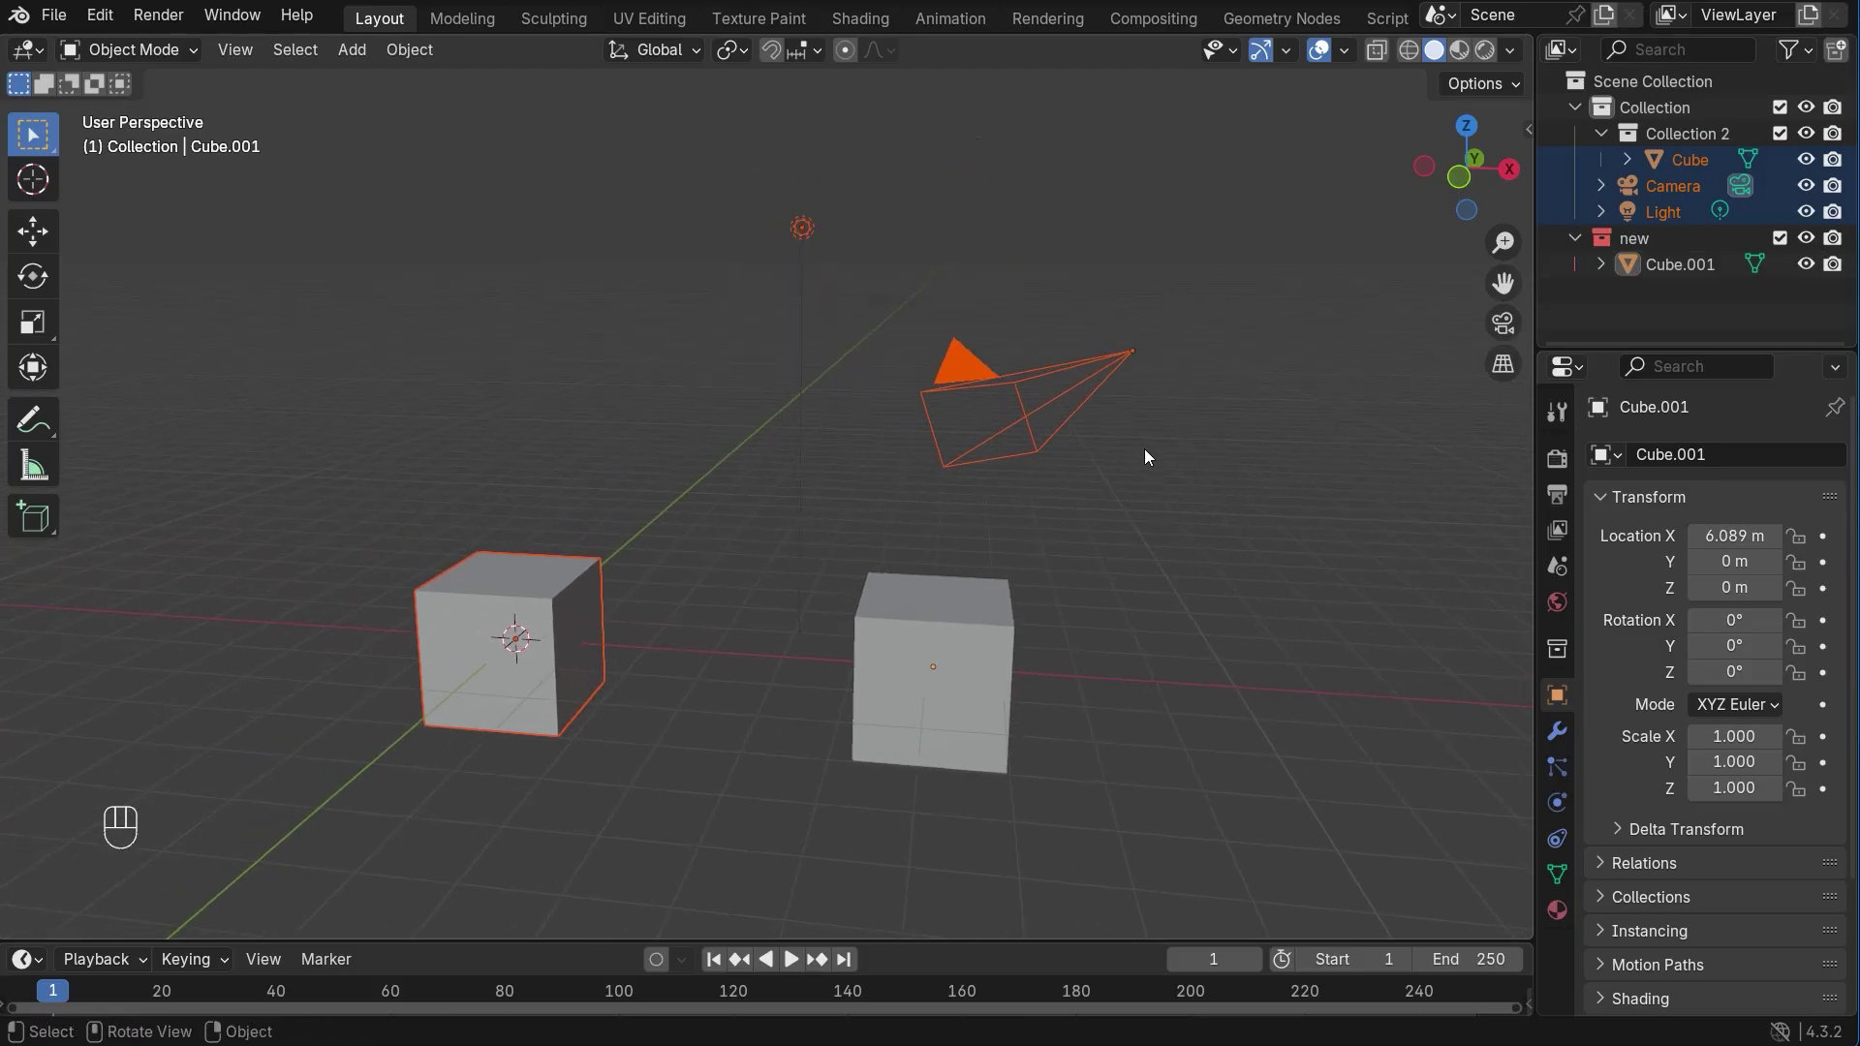
{"action": "left_click", "coordinate": [1094, 450]}
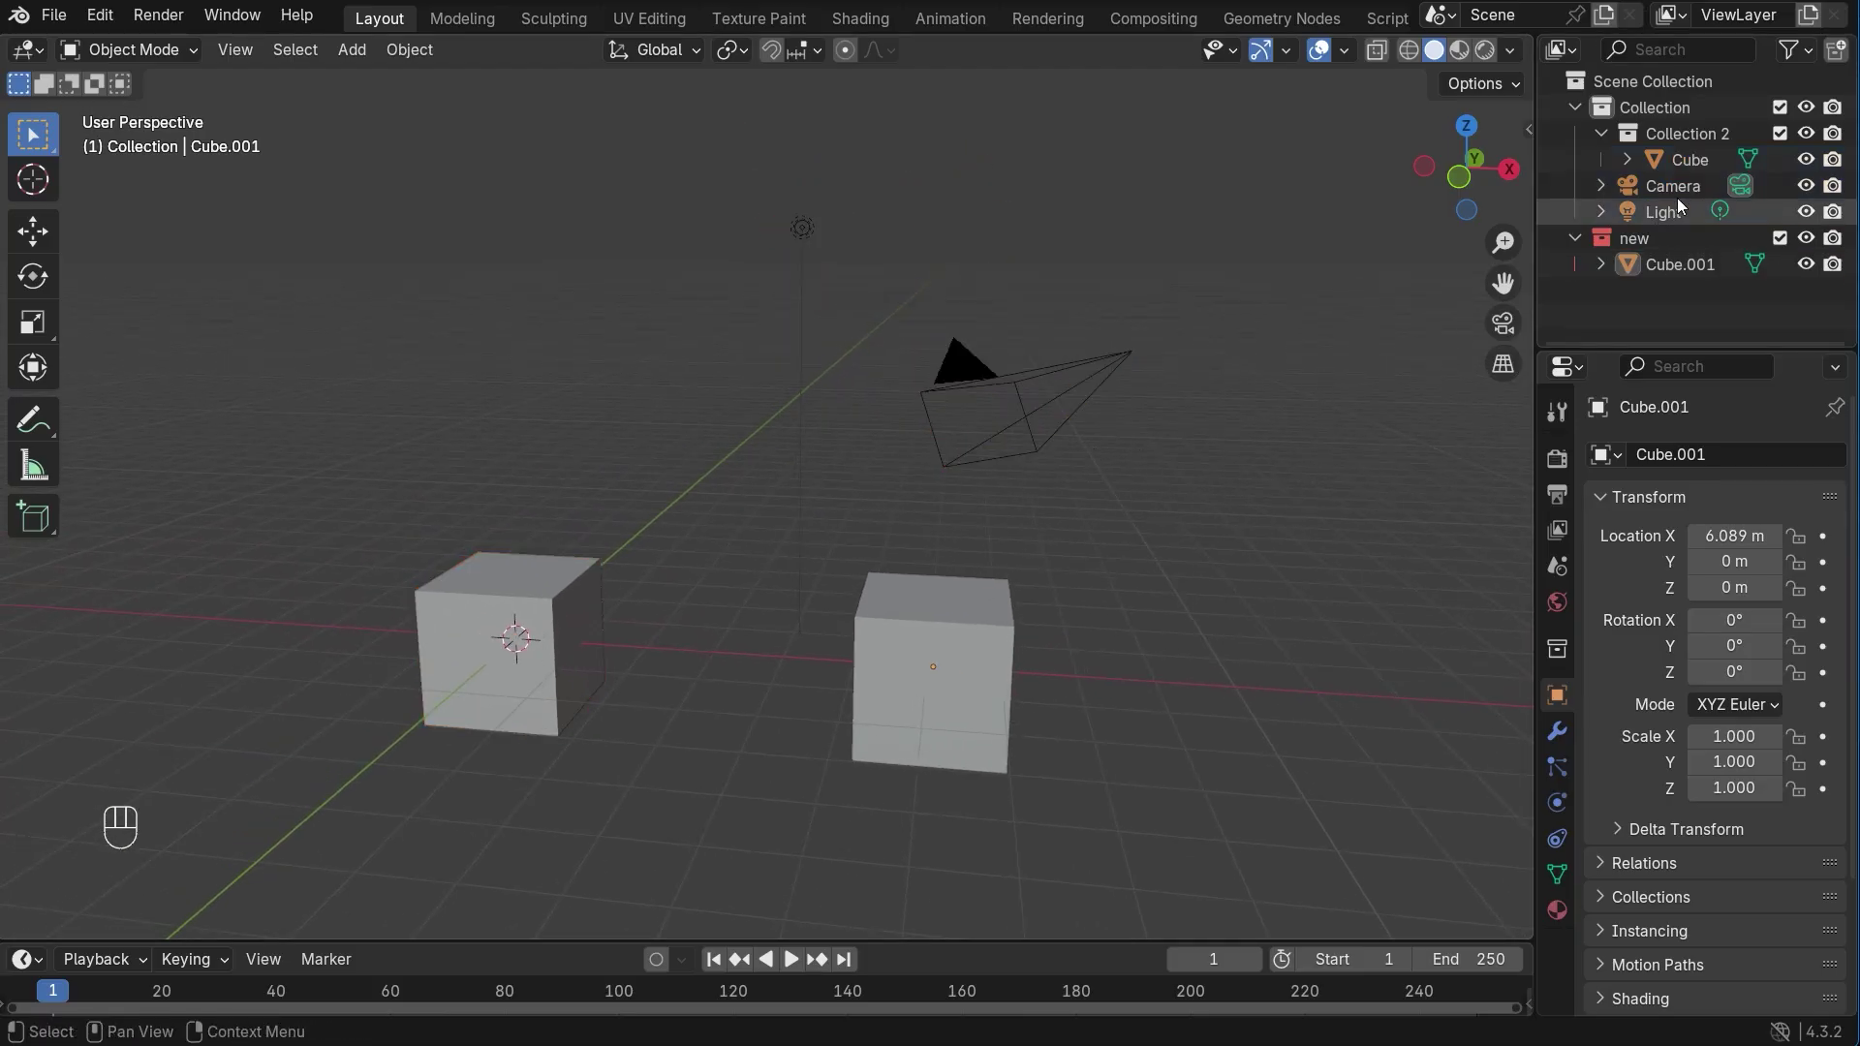
Step: Enable the remaining Outliner restriction toggles for selectability, viewport disabling, holdout and indirect only
{"action": "left_click", "coordinate": [1801, 51]}
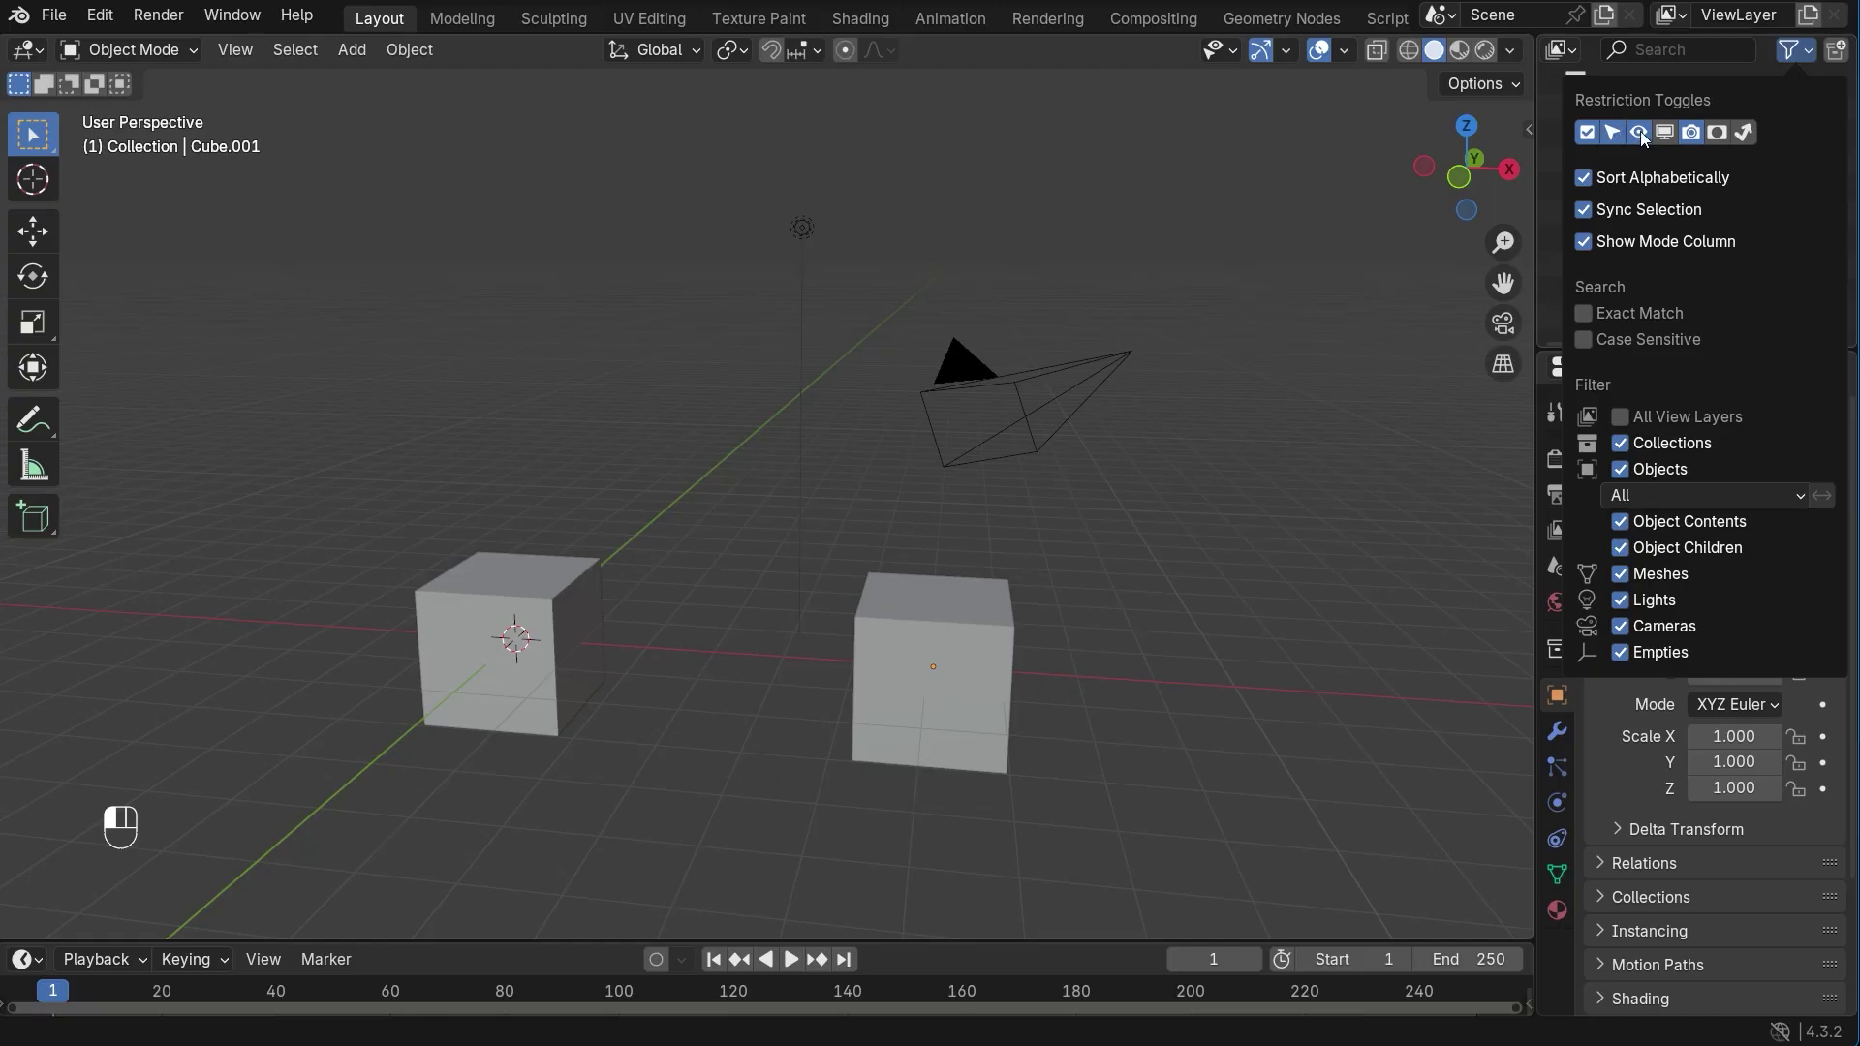
{"action": "left_click", "coordinate": [1713, 133]}
{"action": "left_click", "coordinate": [1743, 132]}
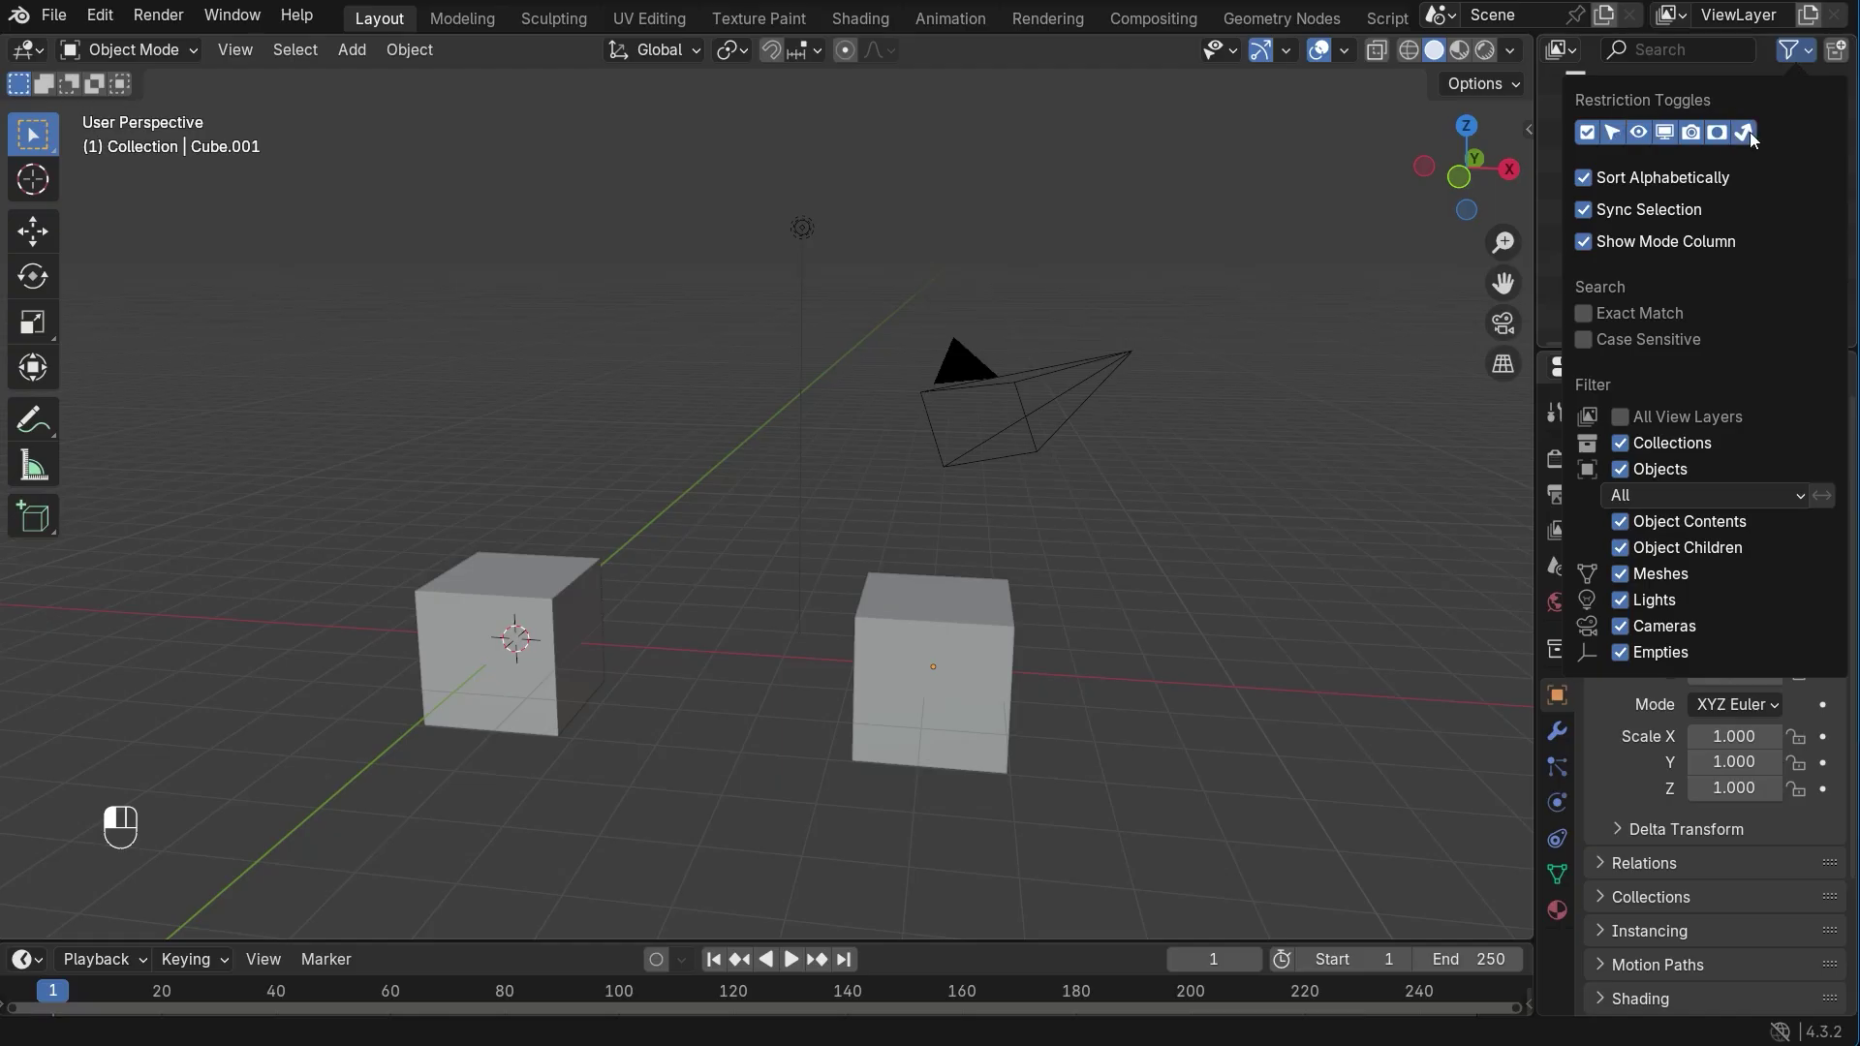
{"action": "left_click", "coordinate": [1808, 56]}
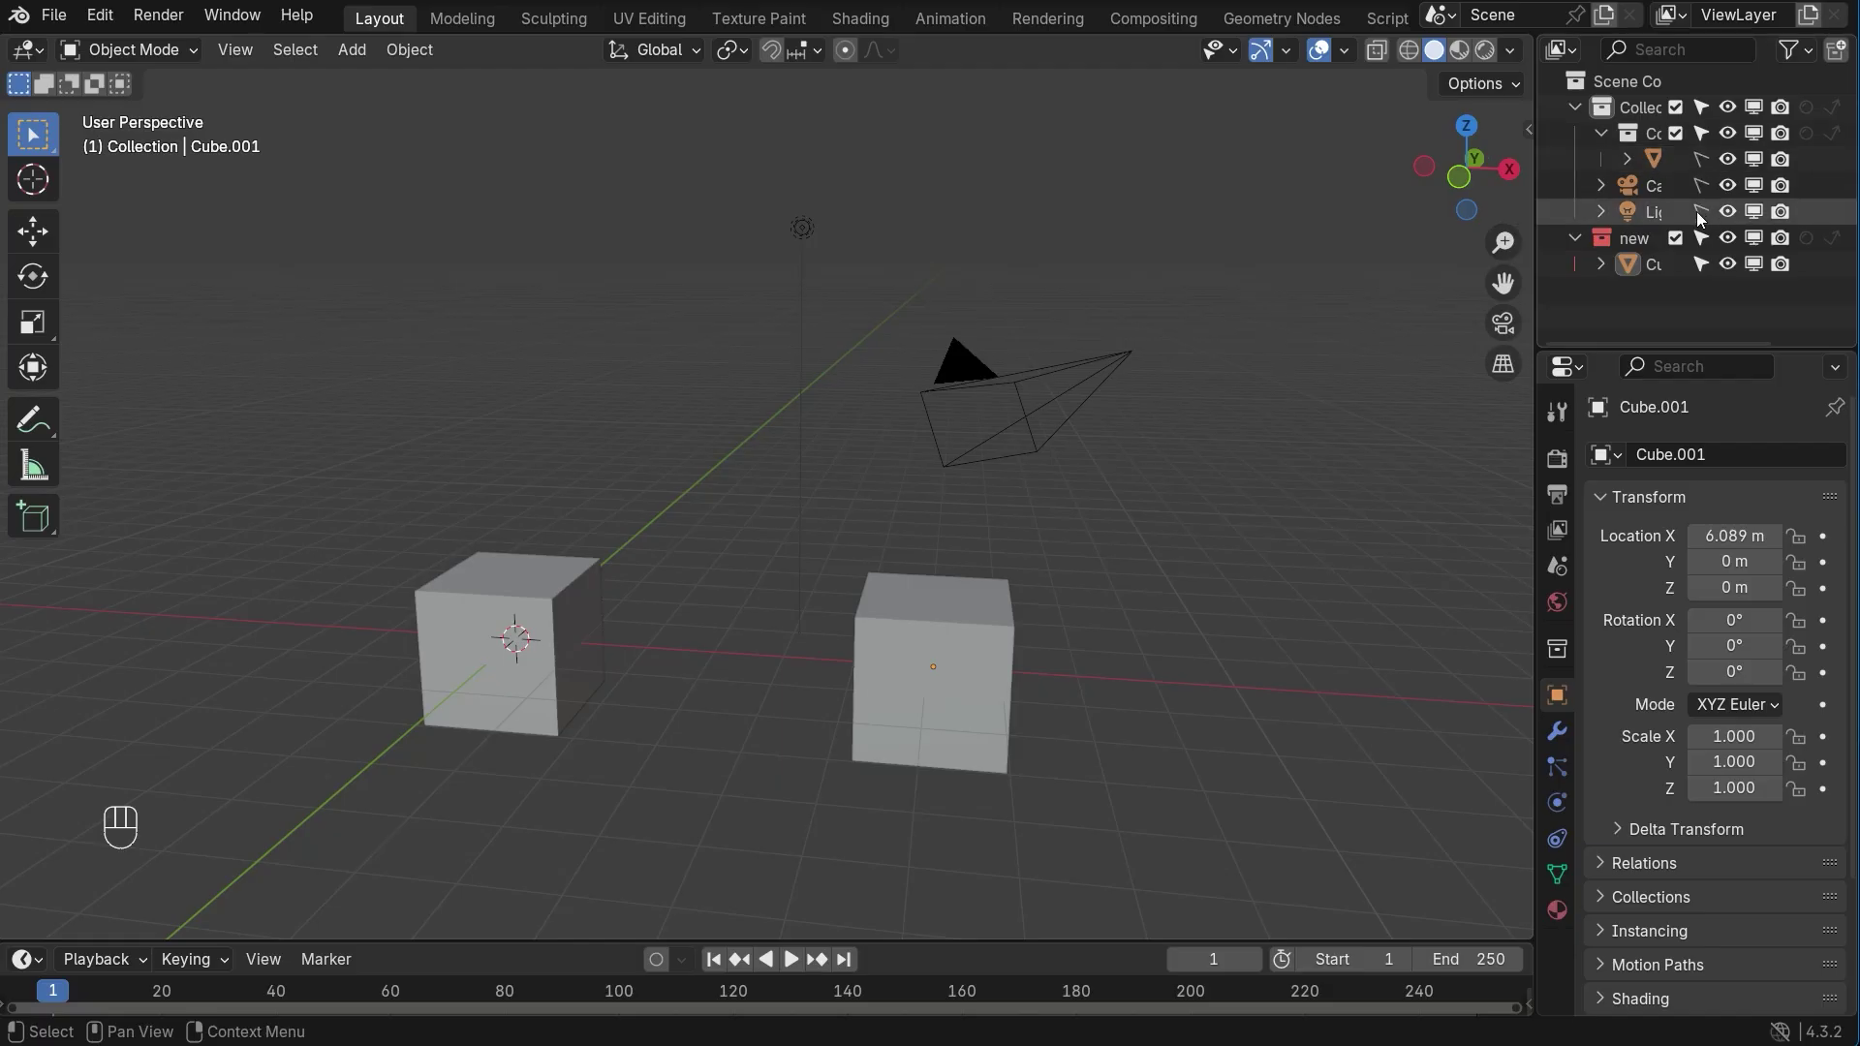
Step: Disable viewport selection for all objects, including Cube.001, and test it with box selections across the scene
{"action": "left_click", "coordinate": [1700, 264]}
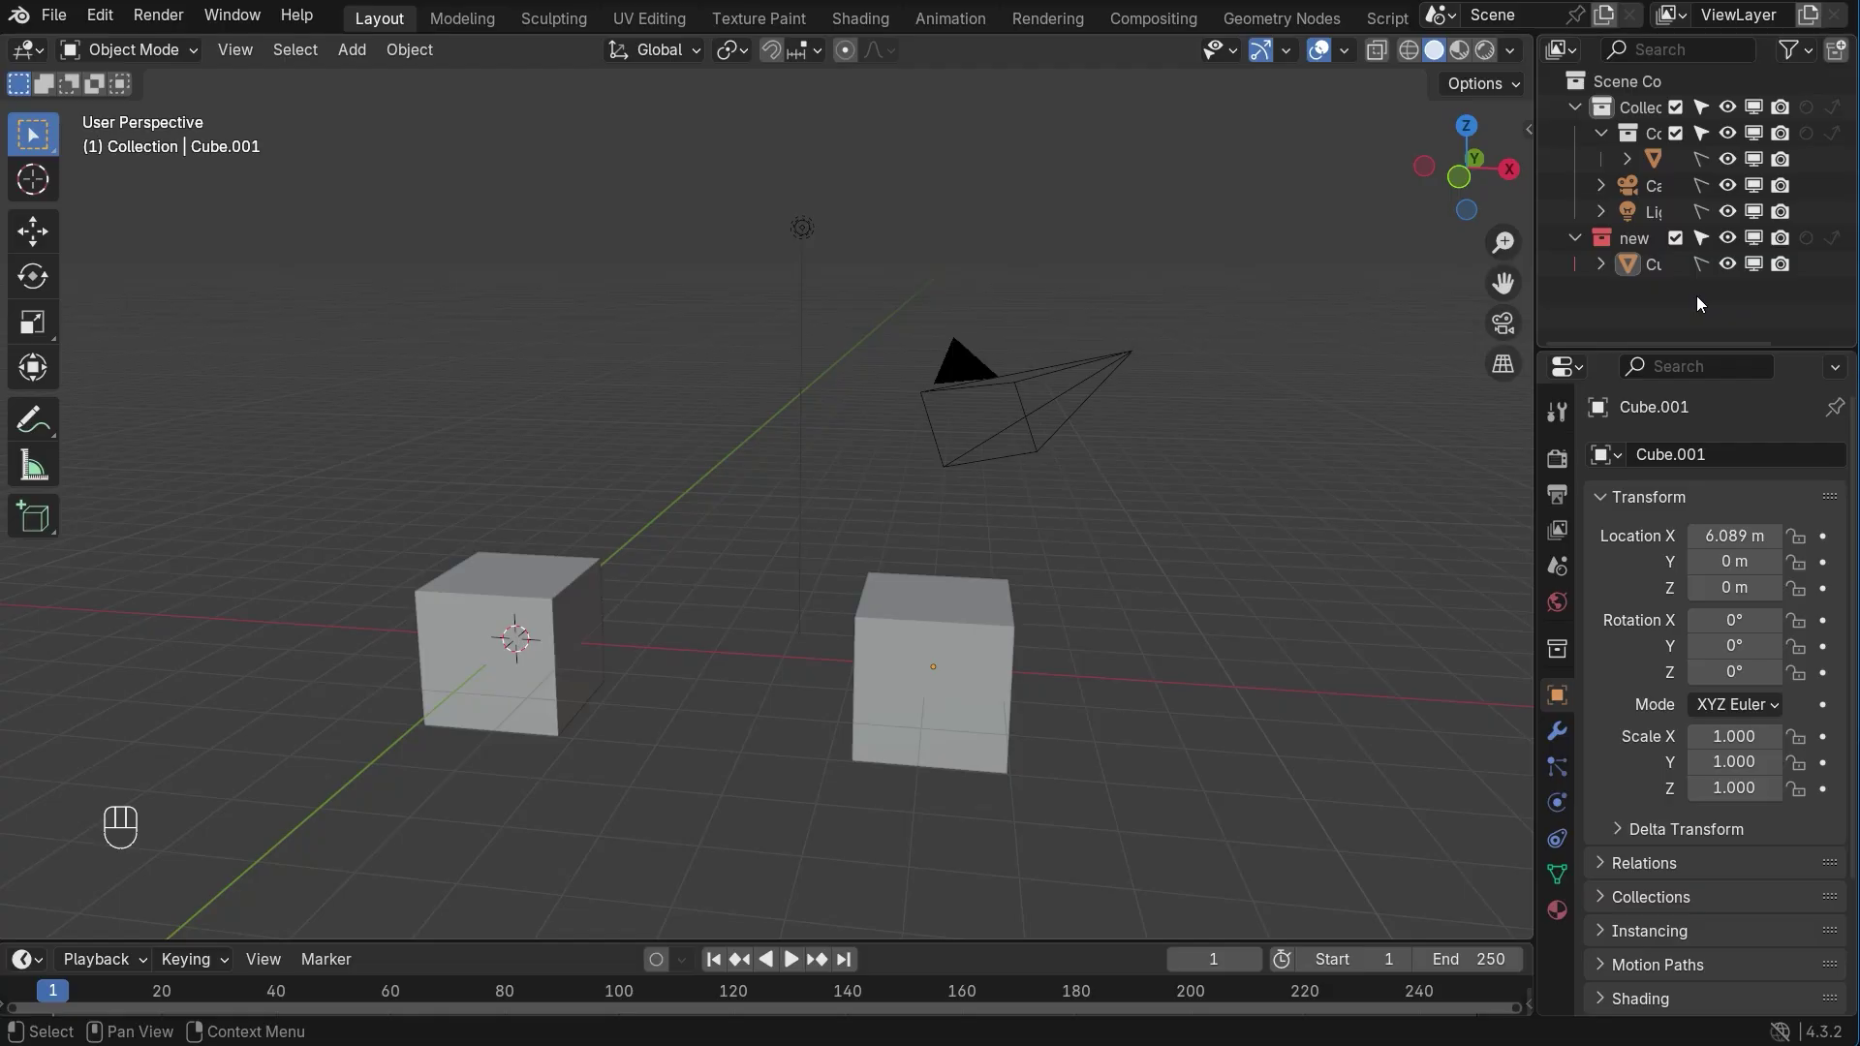
{"action": "left_click_drag", "start_coordinate": [296, 197], "coordinate": [1278, 901]}
{"action": "left_click_drag", "start_coordinate": [366, 162], "coordinate": [1235, 850]}
Step: Hide all mesh objects by type in the viewport and show them again
{"action": "left_click", "coordinate": [1225, 51]}
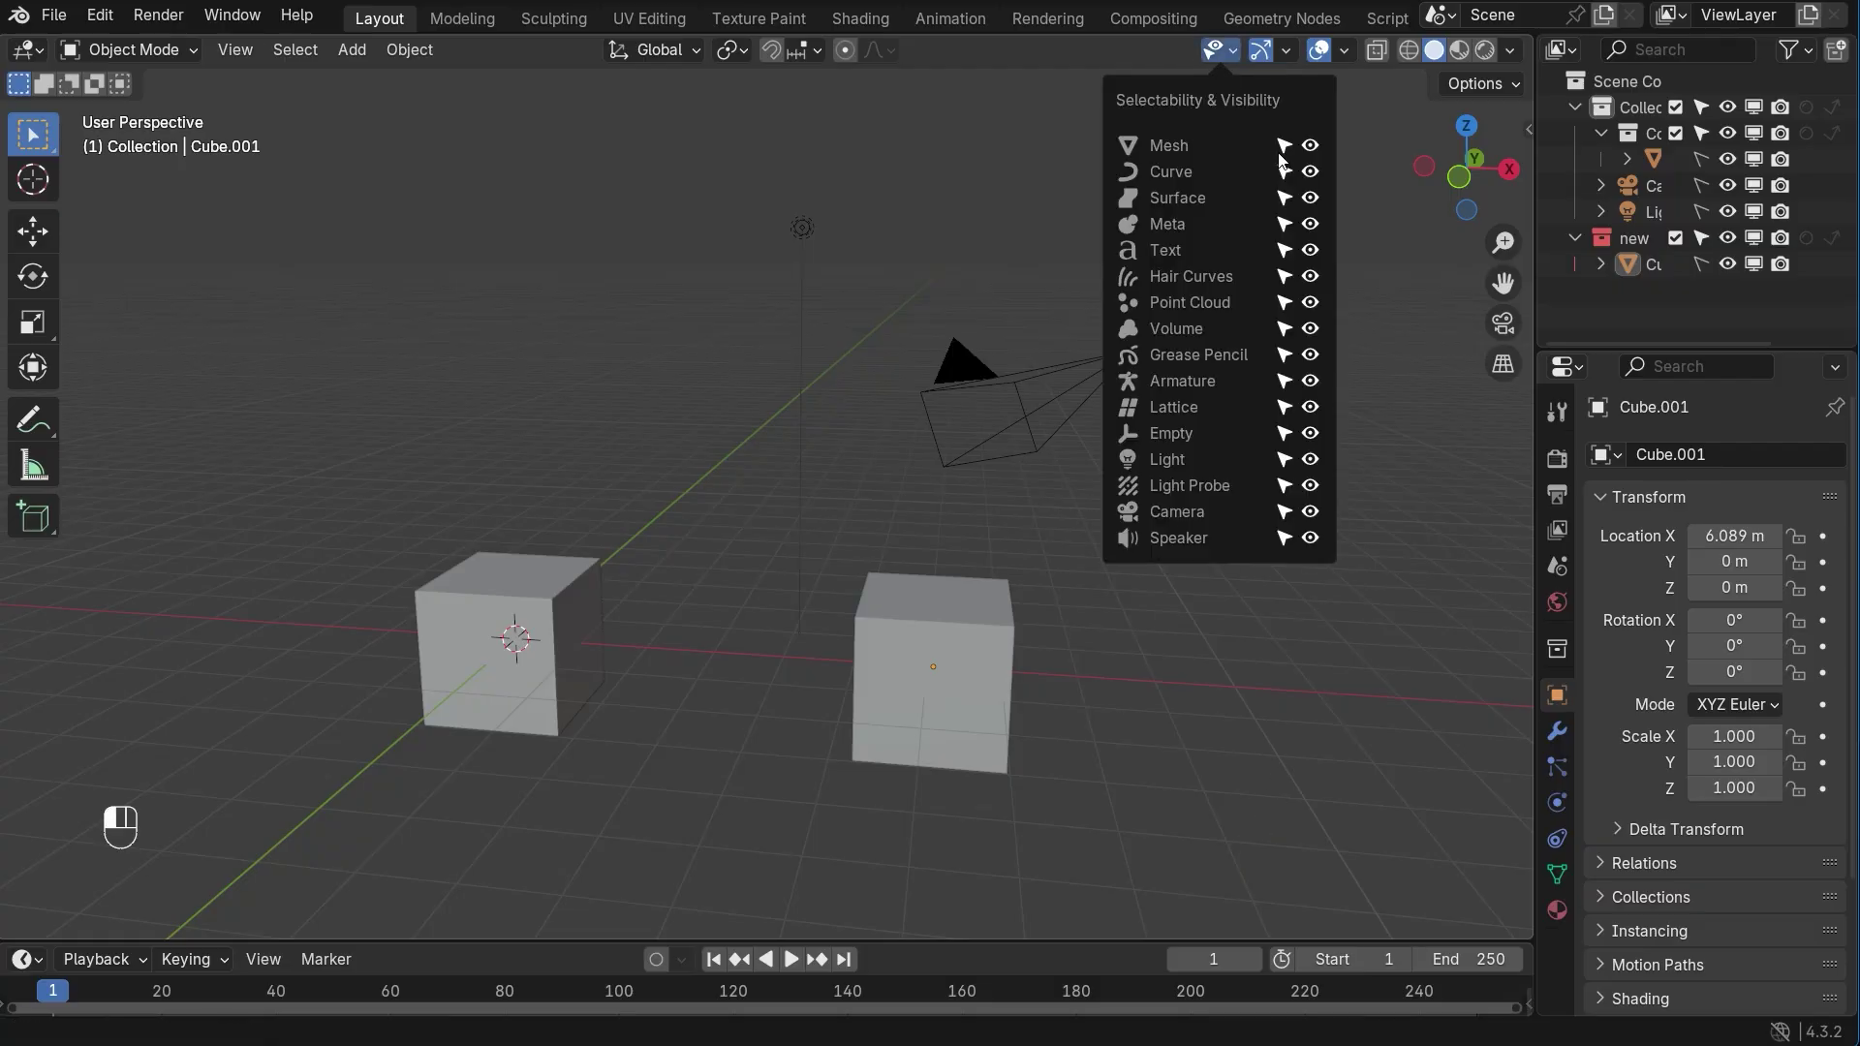
{"action": "left_click", "coordinate": [1312, 147]}
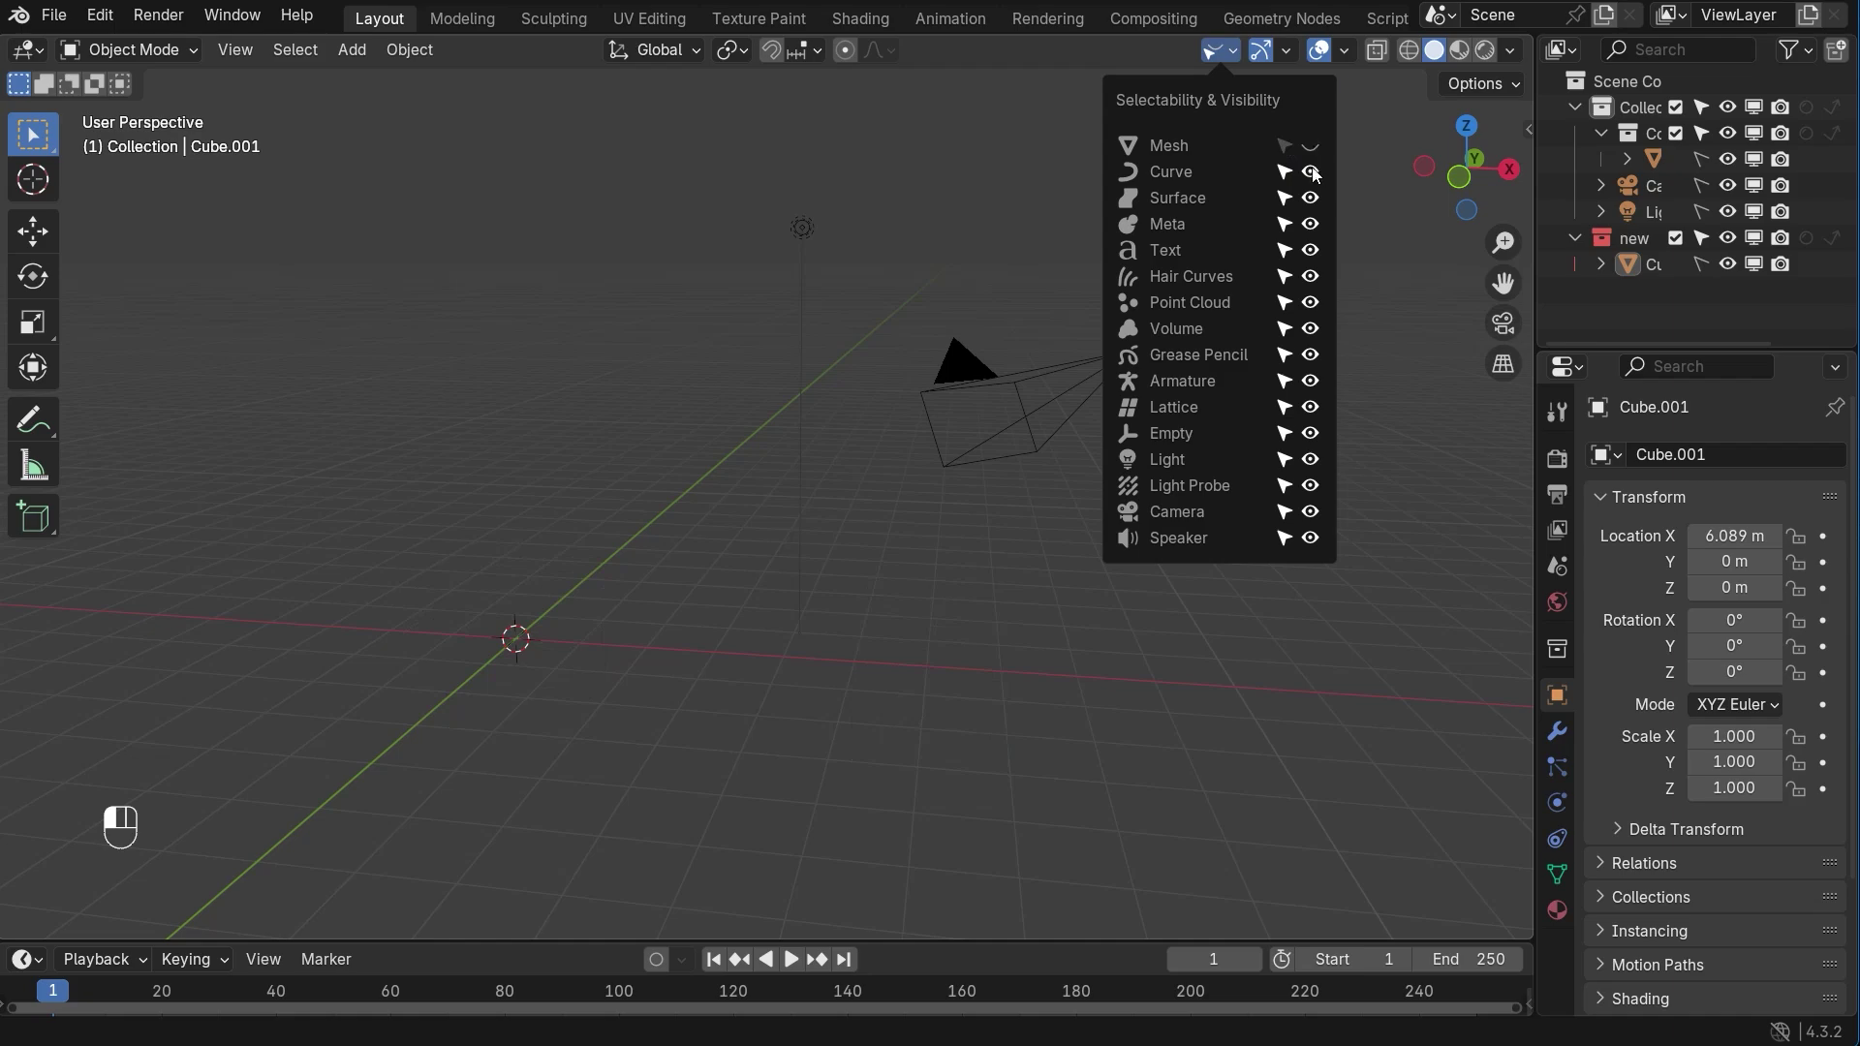
{"action": "left_click", "coordinate": [1314, 148]}
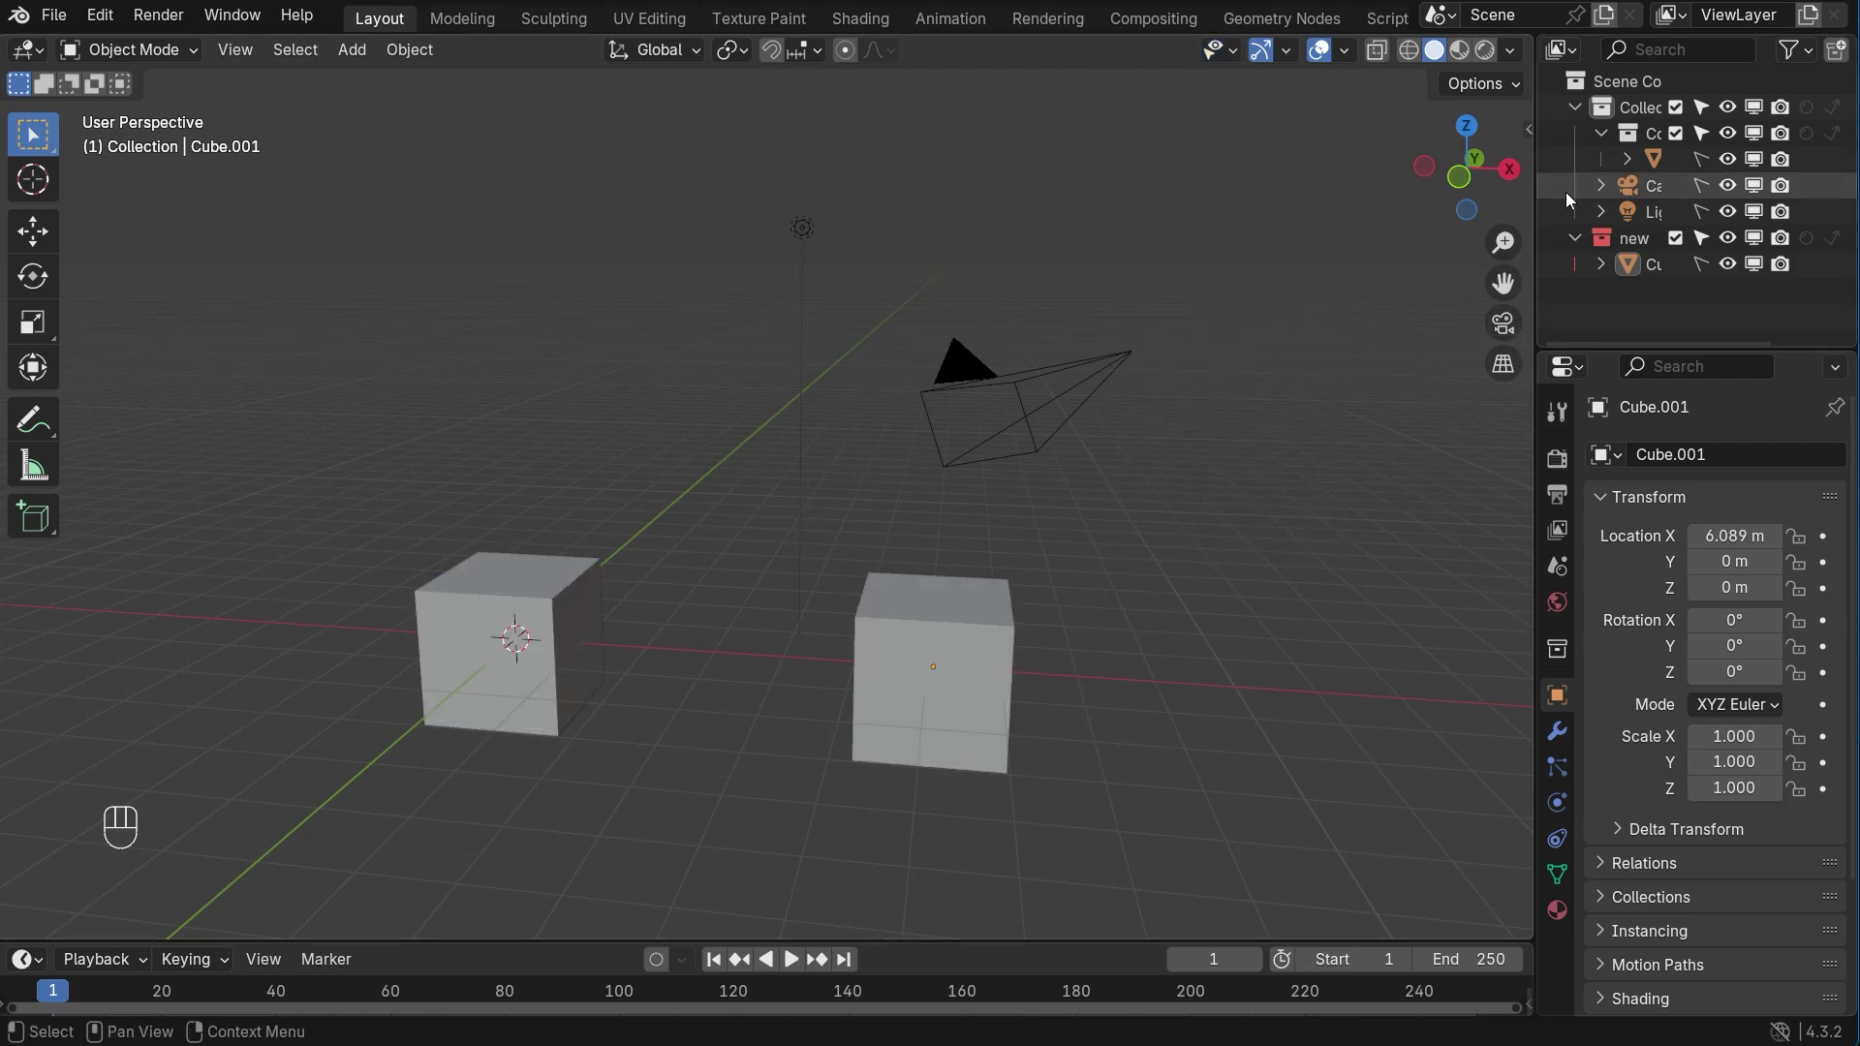
{"action": "left_click", "coordinate": [1703, 49]}
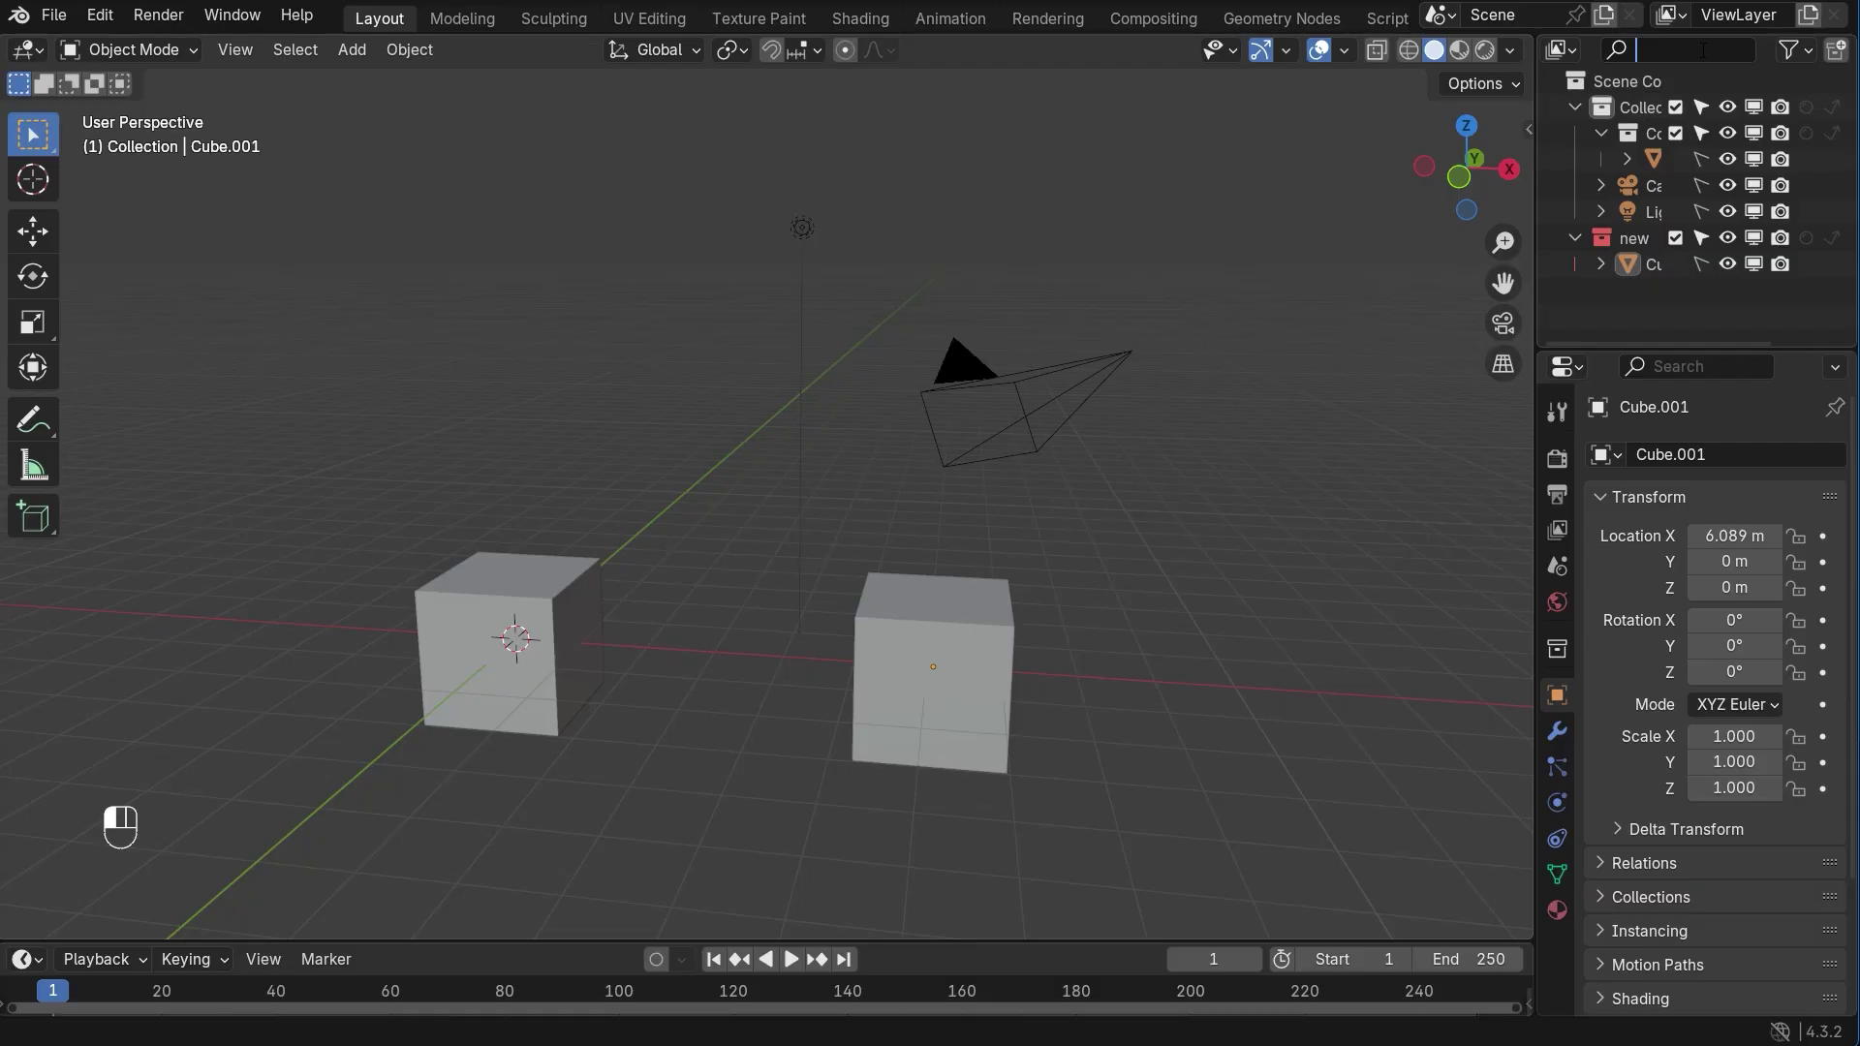
{"action": "key", "text": "Escape"}
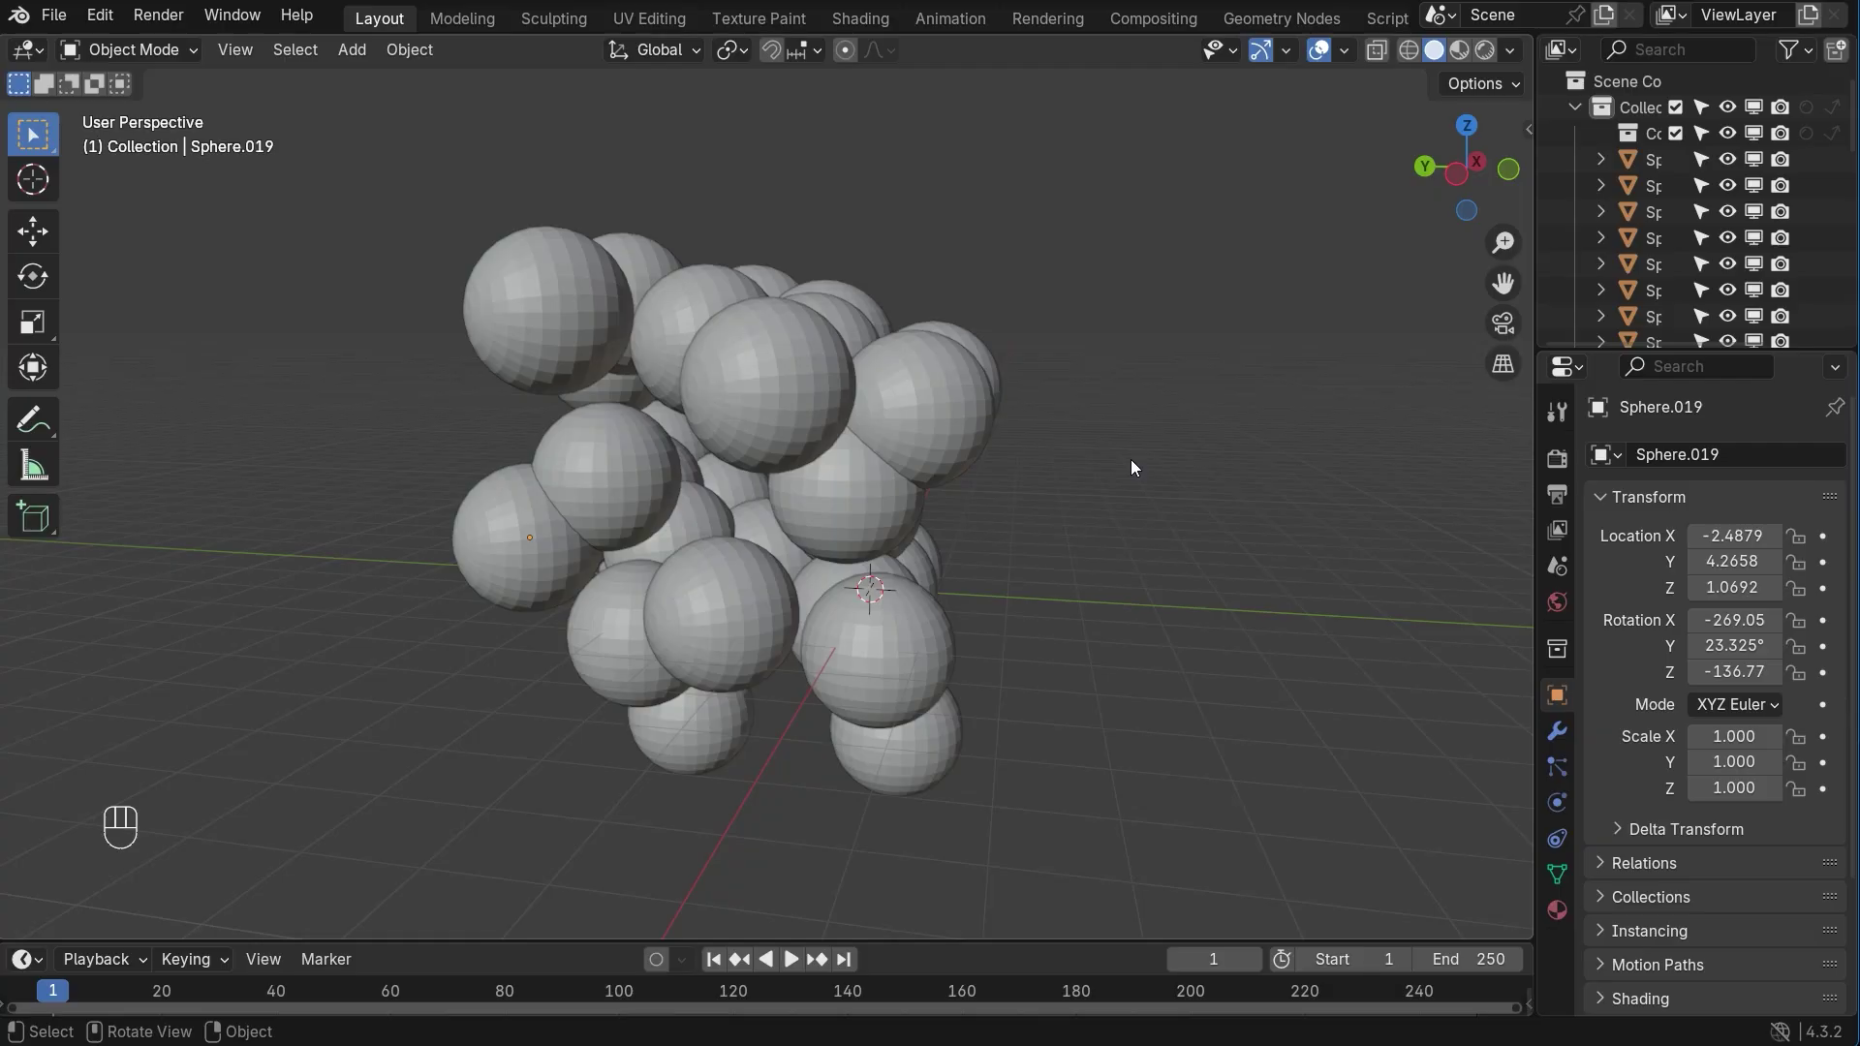
Step: Select Sphere.019, locate it in the Outliner and focus the viewport on it
{"action": "left_click", "coordinate": [510, 520]}
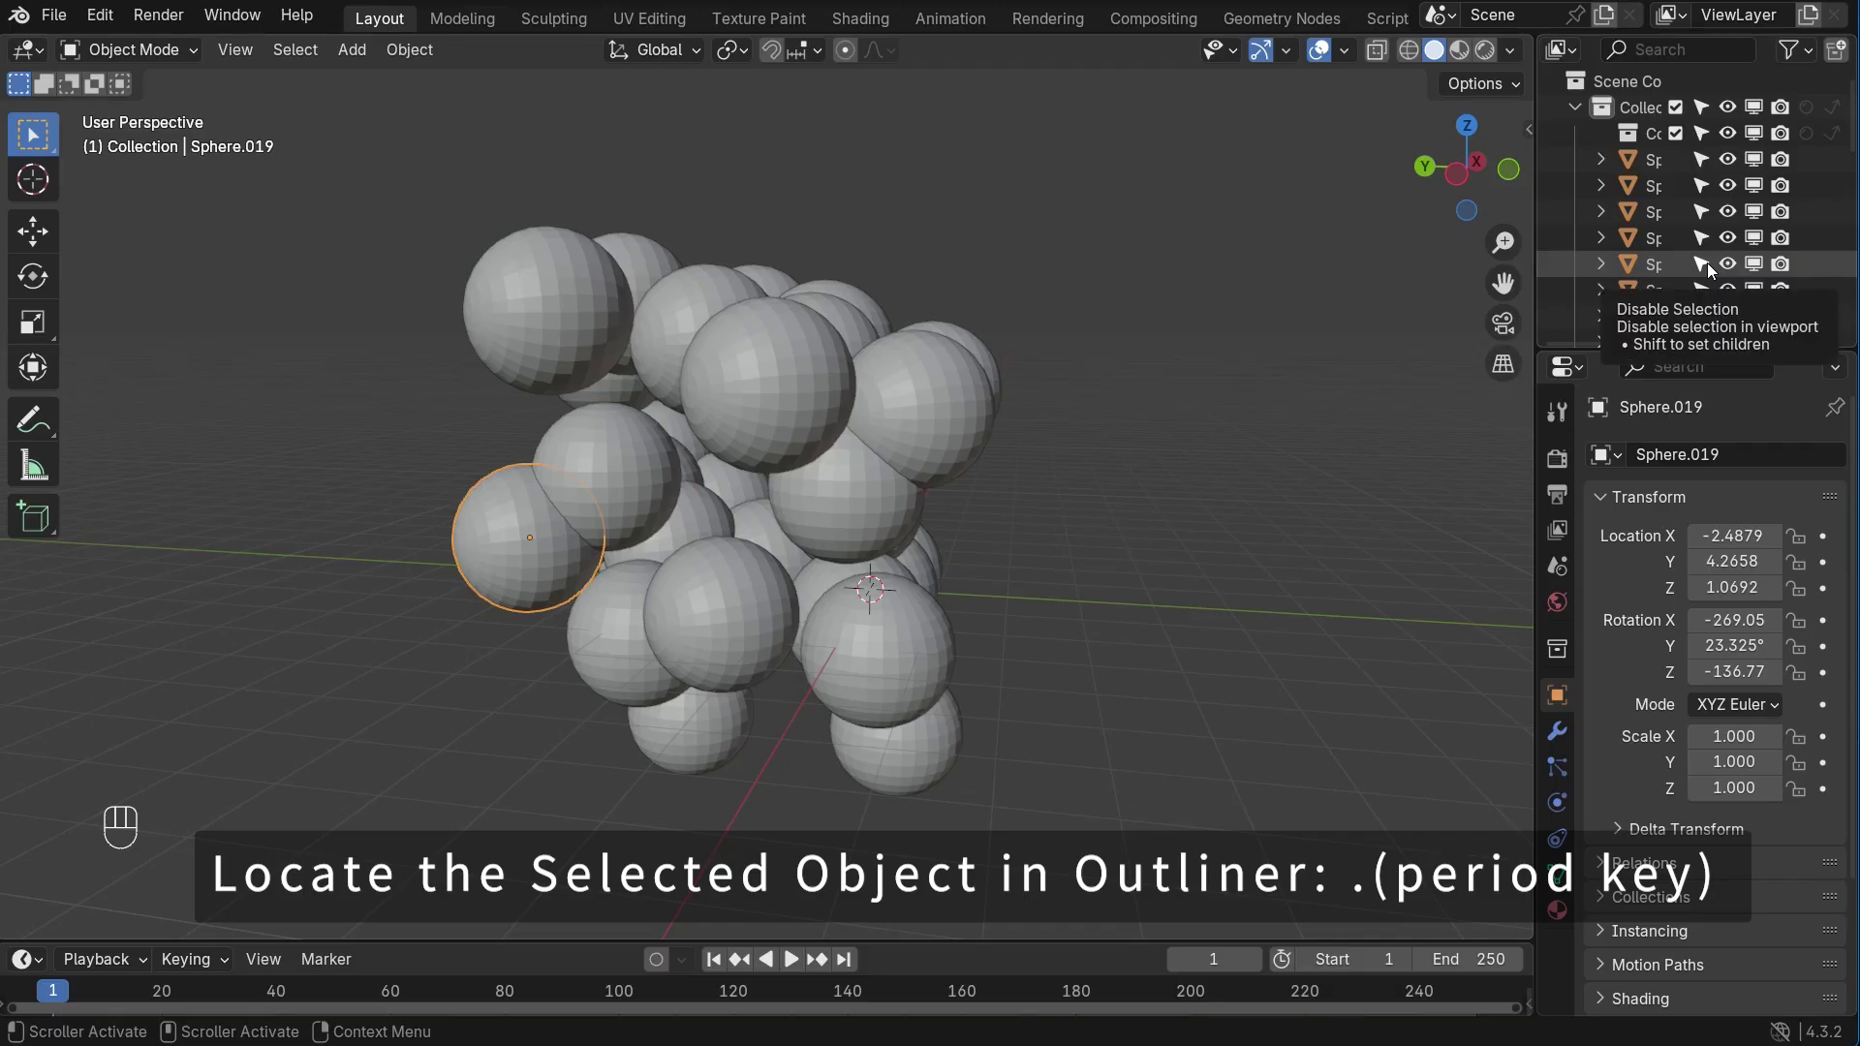
{"action": "key", "text": "KP_Decimal"}
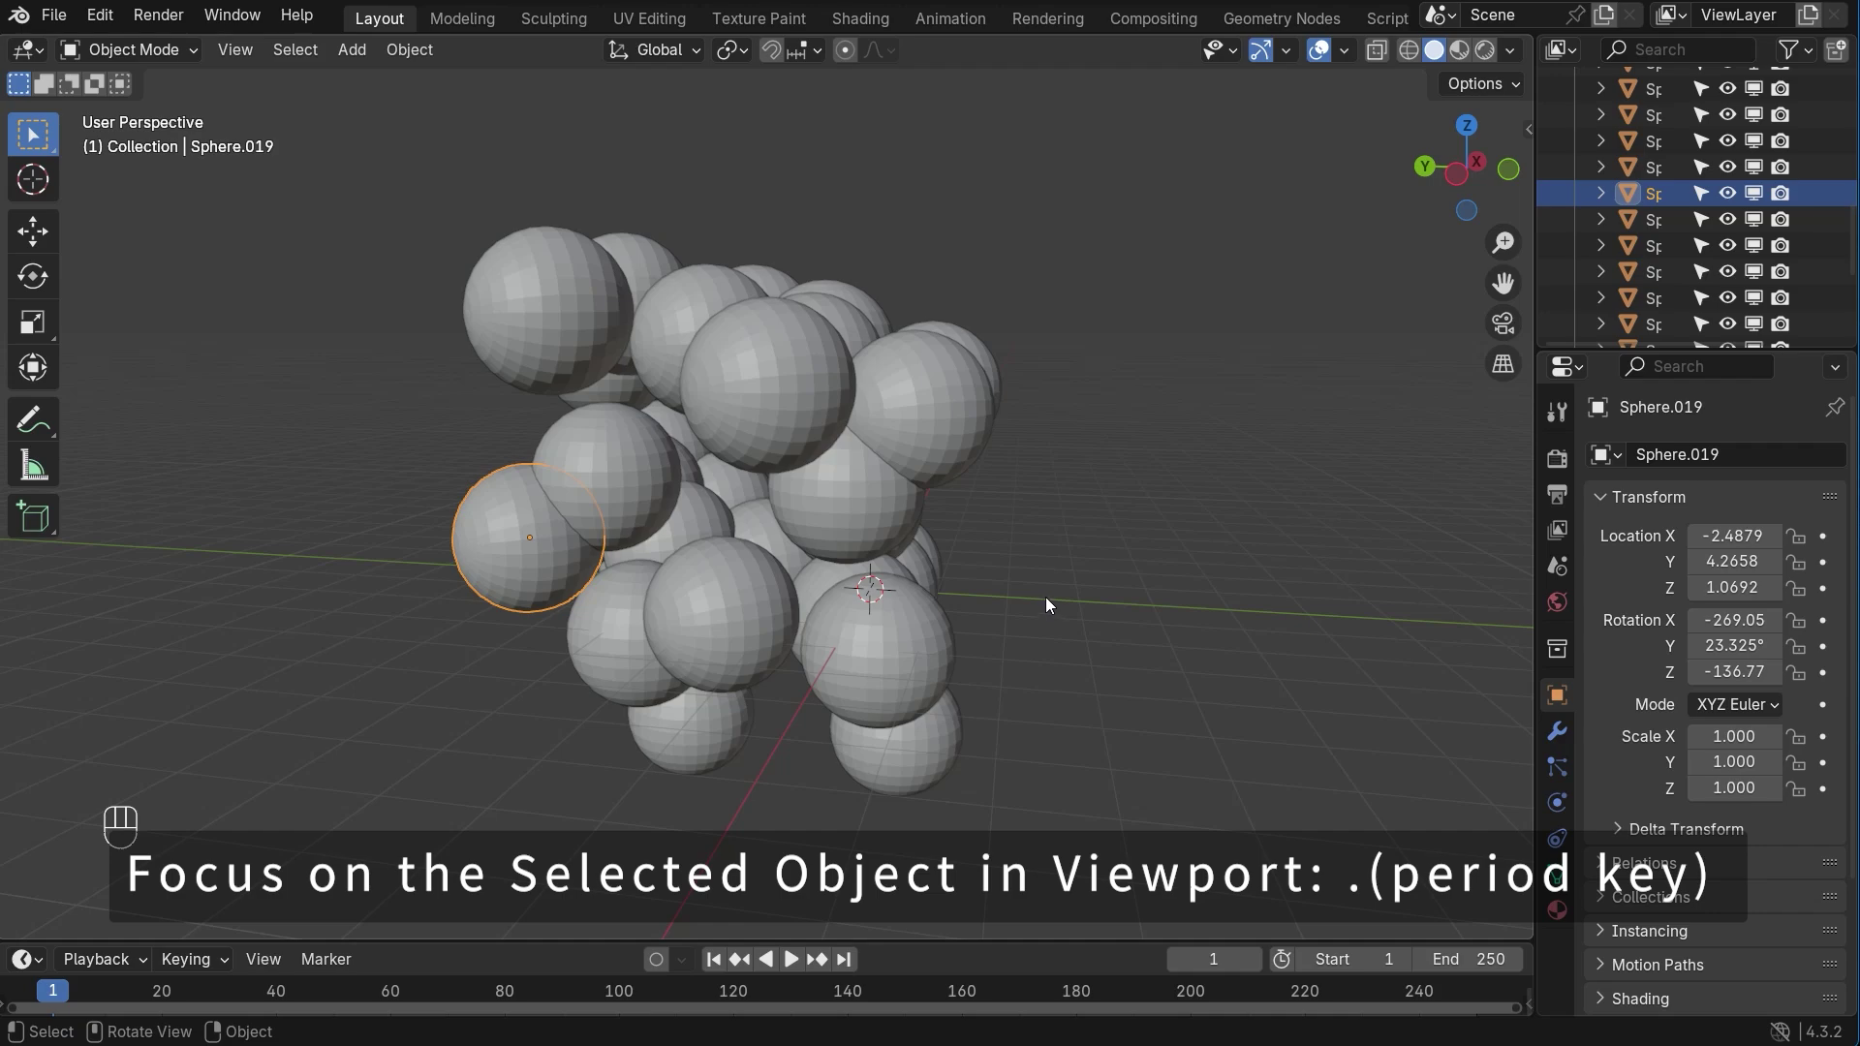
{"action": "key", "text": "KP_Decimal"}
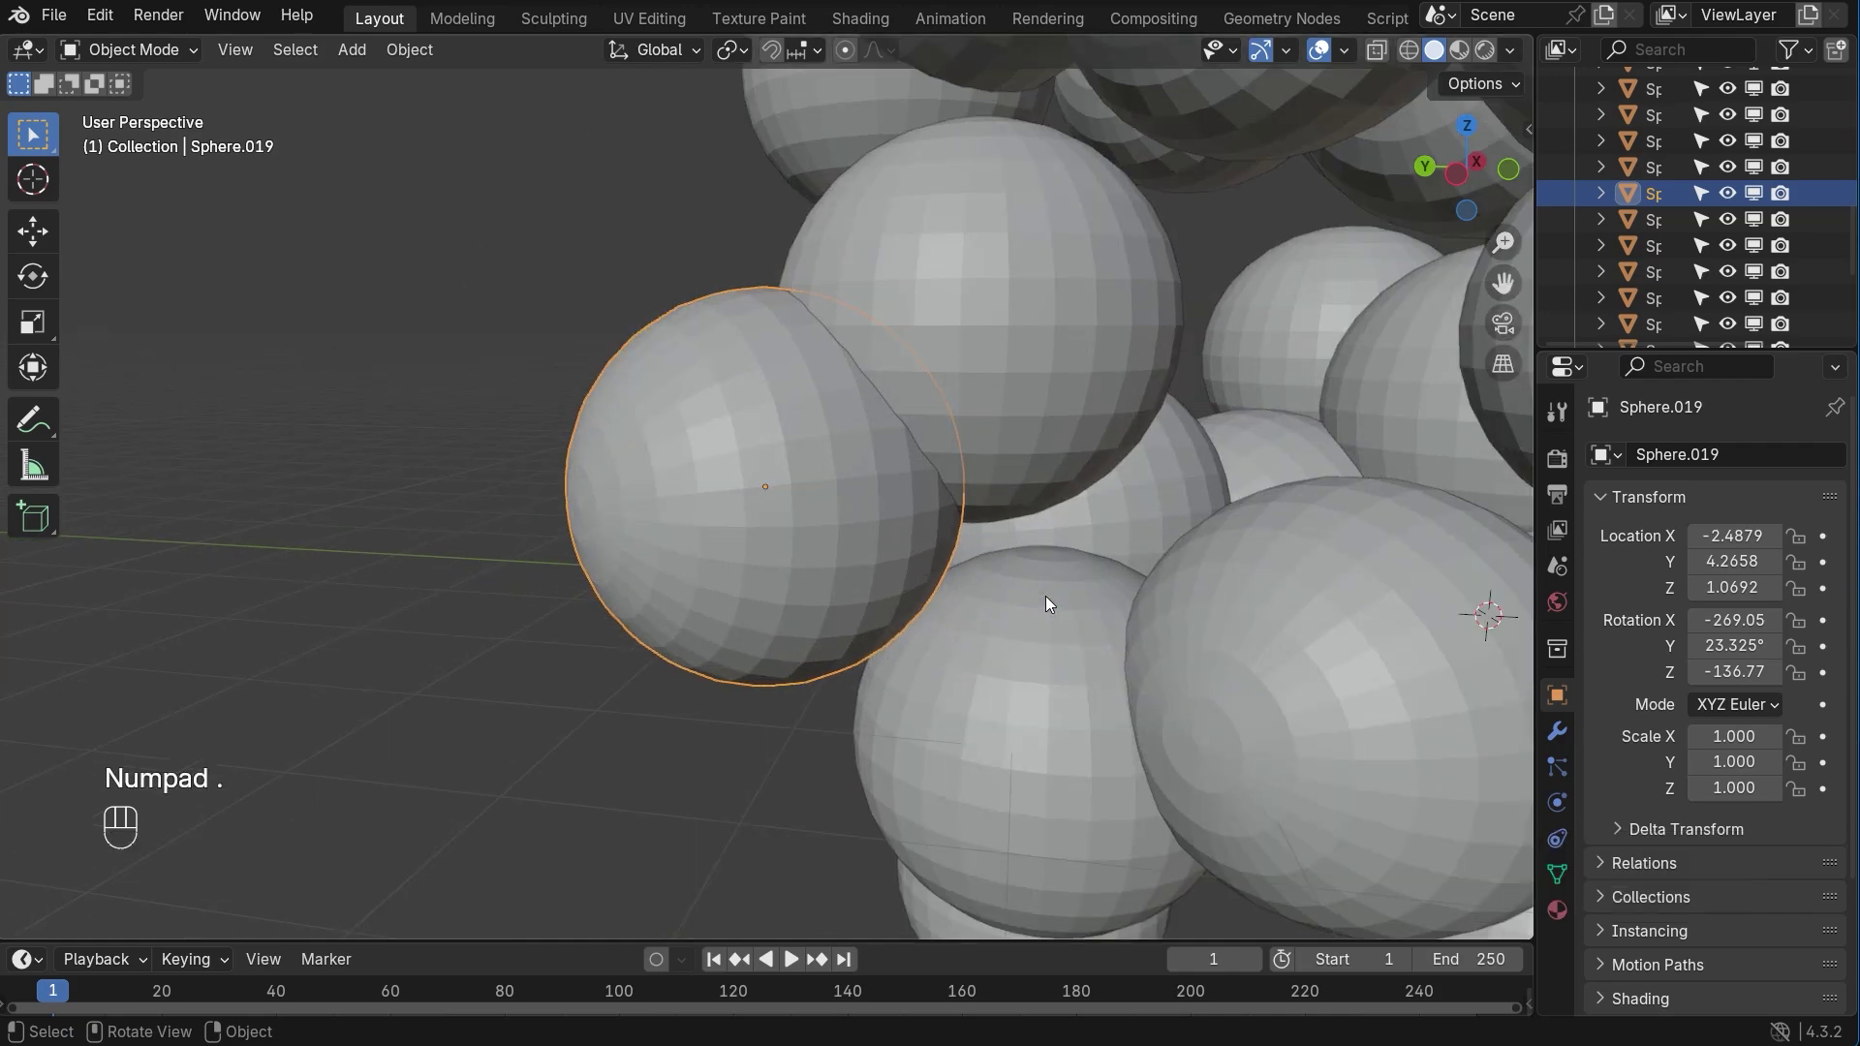
Step: Select Sphere.017, Sphere.002 and Sphere.027 one after another, focusing the viewport on each
{"action": "scroll", "coordinate": [1057, 618], "scroll_direction": "down", "scroll_amount": 2}
{"action": "left_click", "coordinate": [1200, 596]}
{"action": "key", "text": "KP_Decimal"}
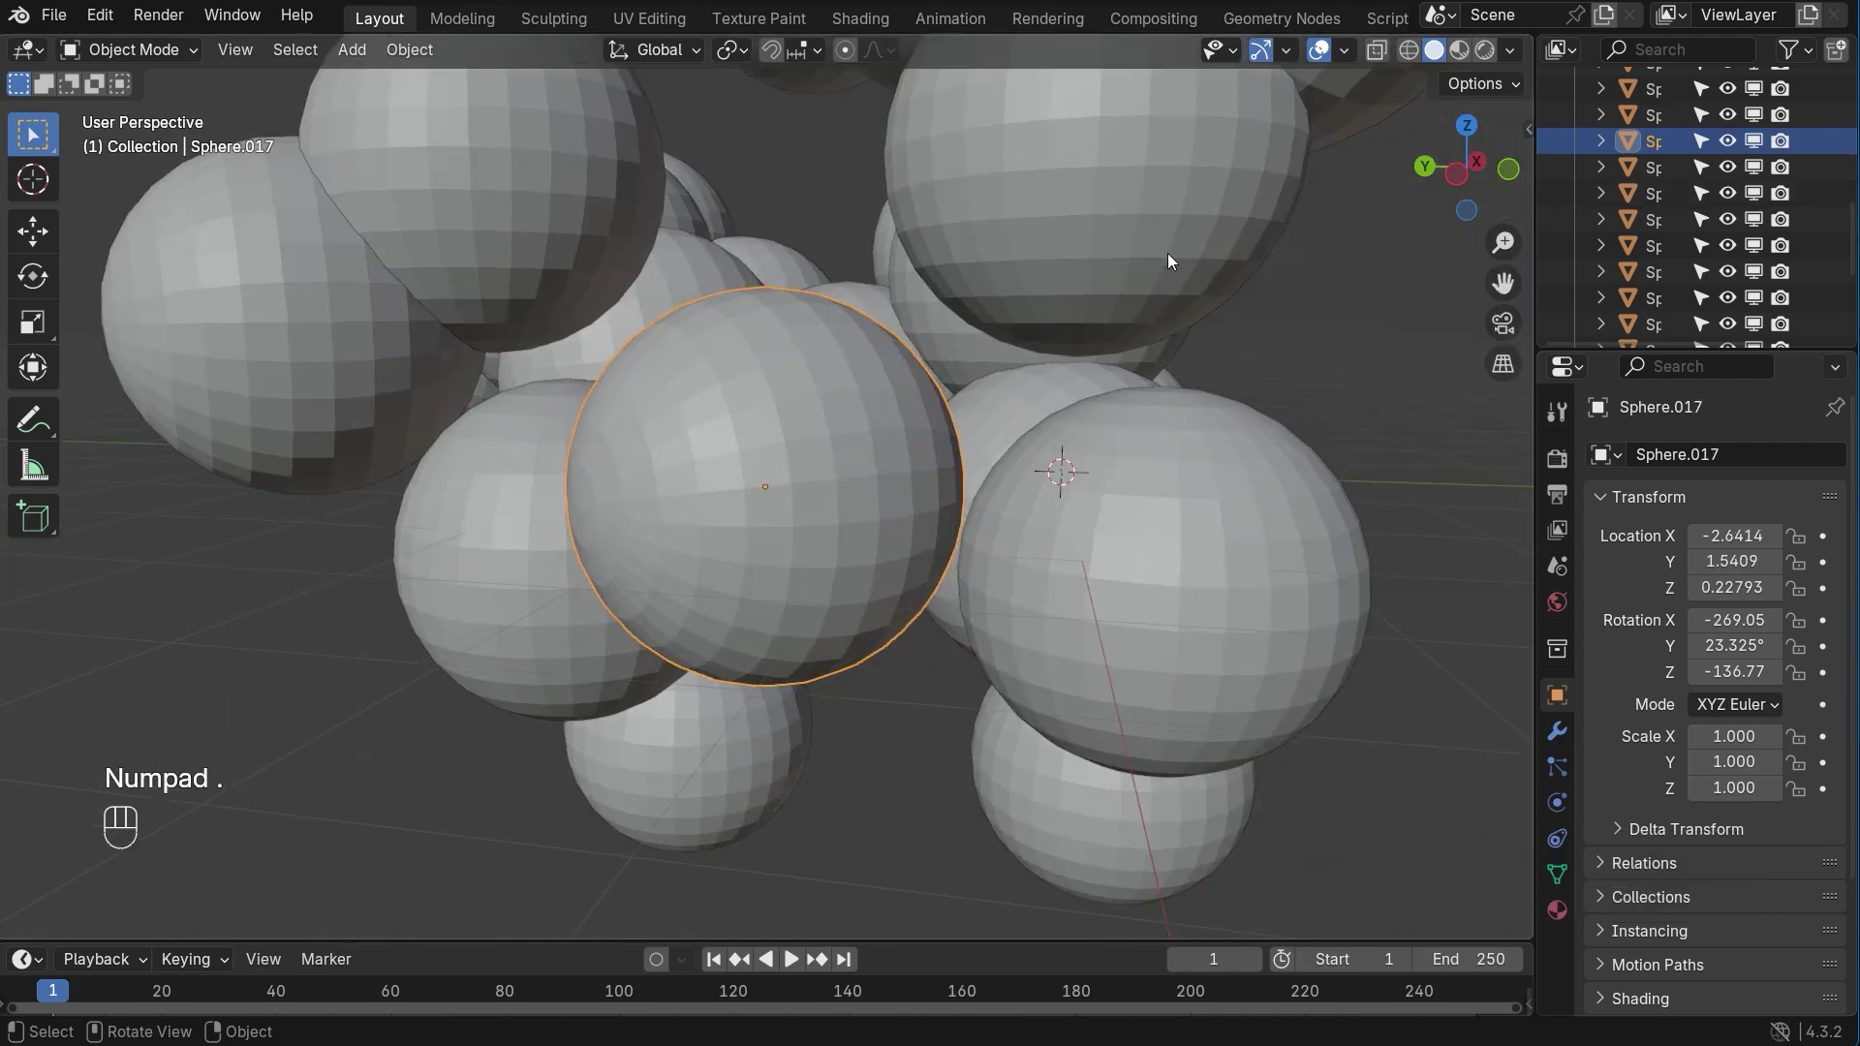
{"action": "left_click", "coordinate": [1167, 248]}
{"action": "key", "text": "KP_Decimal"}
{"action": "key", "text": "KP_Decimal"}
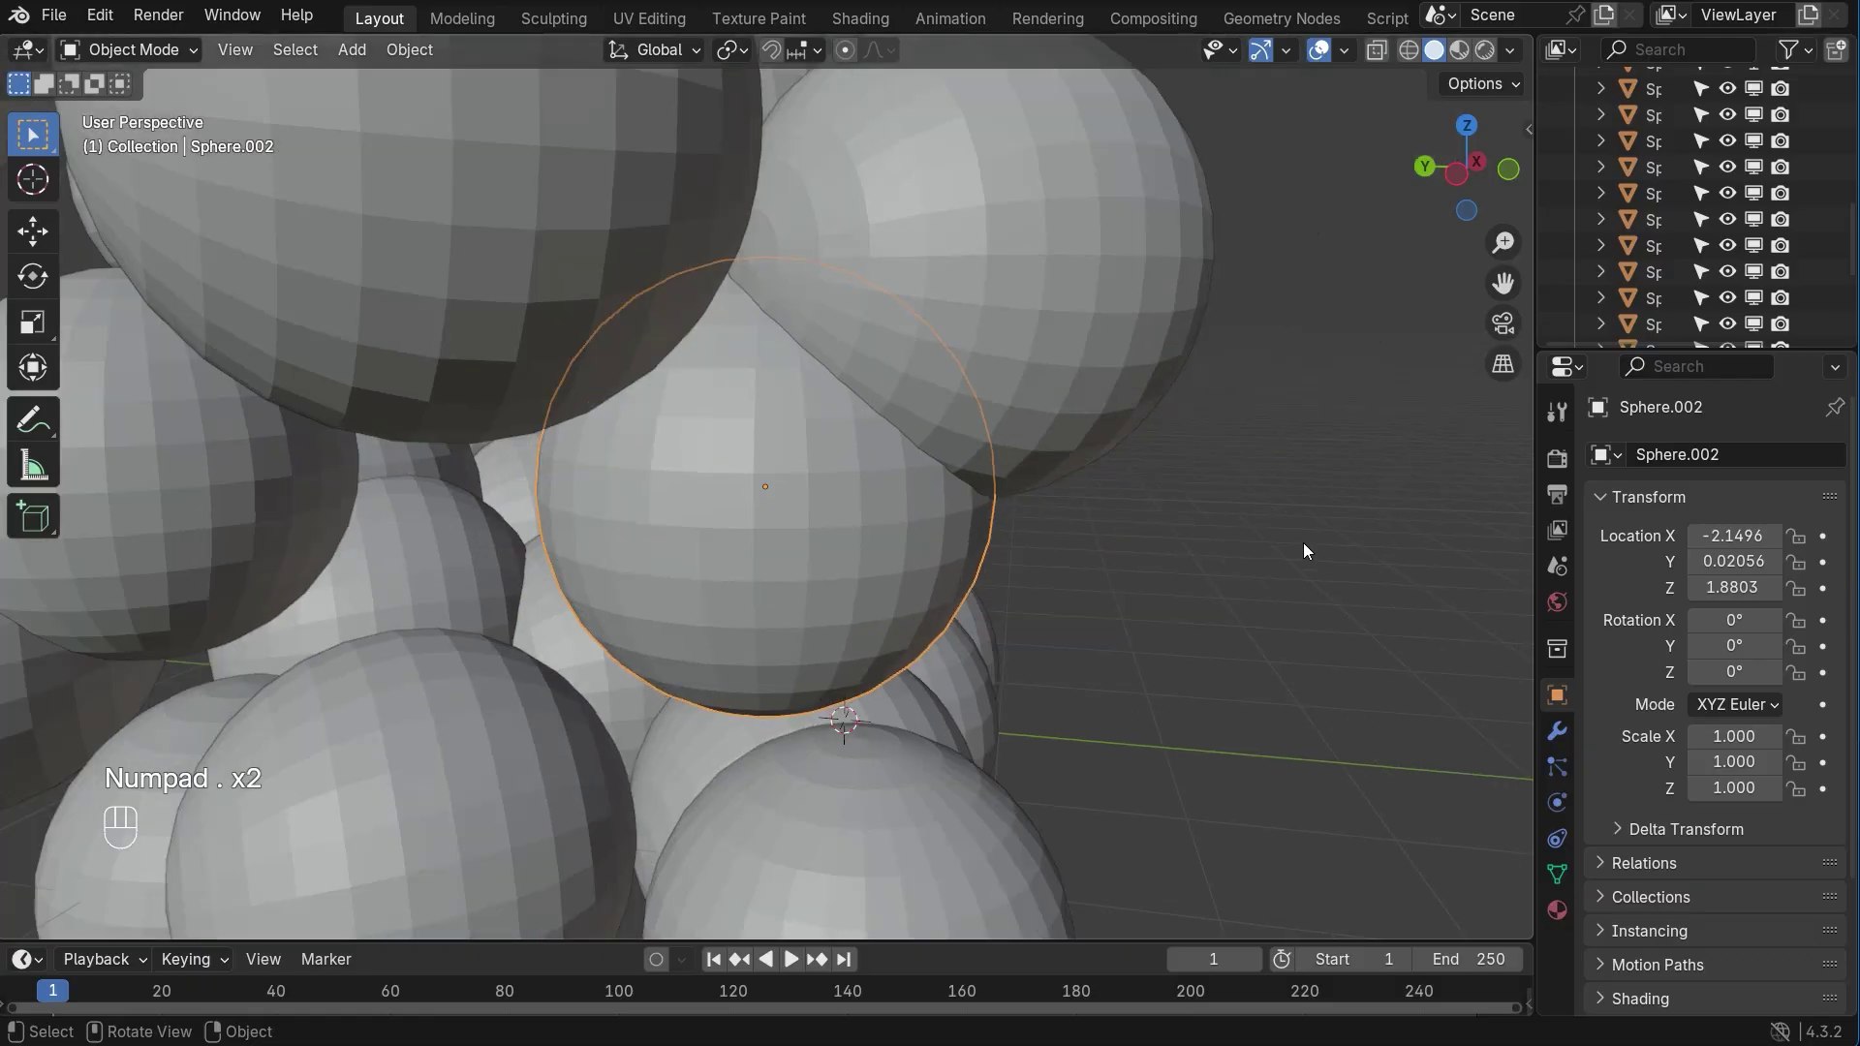
{"action": "scroll", "coordinate": [1304, 550], "scroll_direction": "down", "scroll_amount": 3}
{"action": "left_click", "coordinate": [237, 216]}
{"action": "key", "text": "KP_Decimal"}
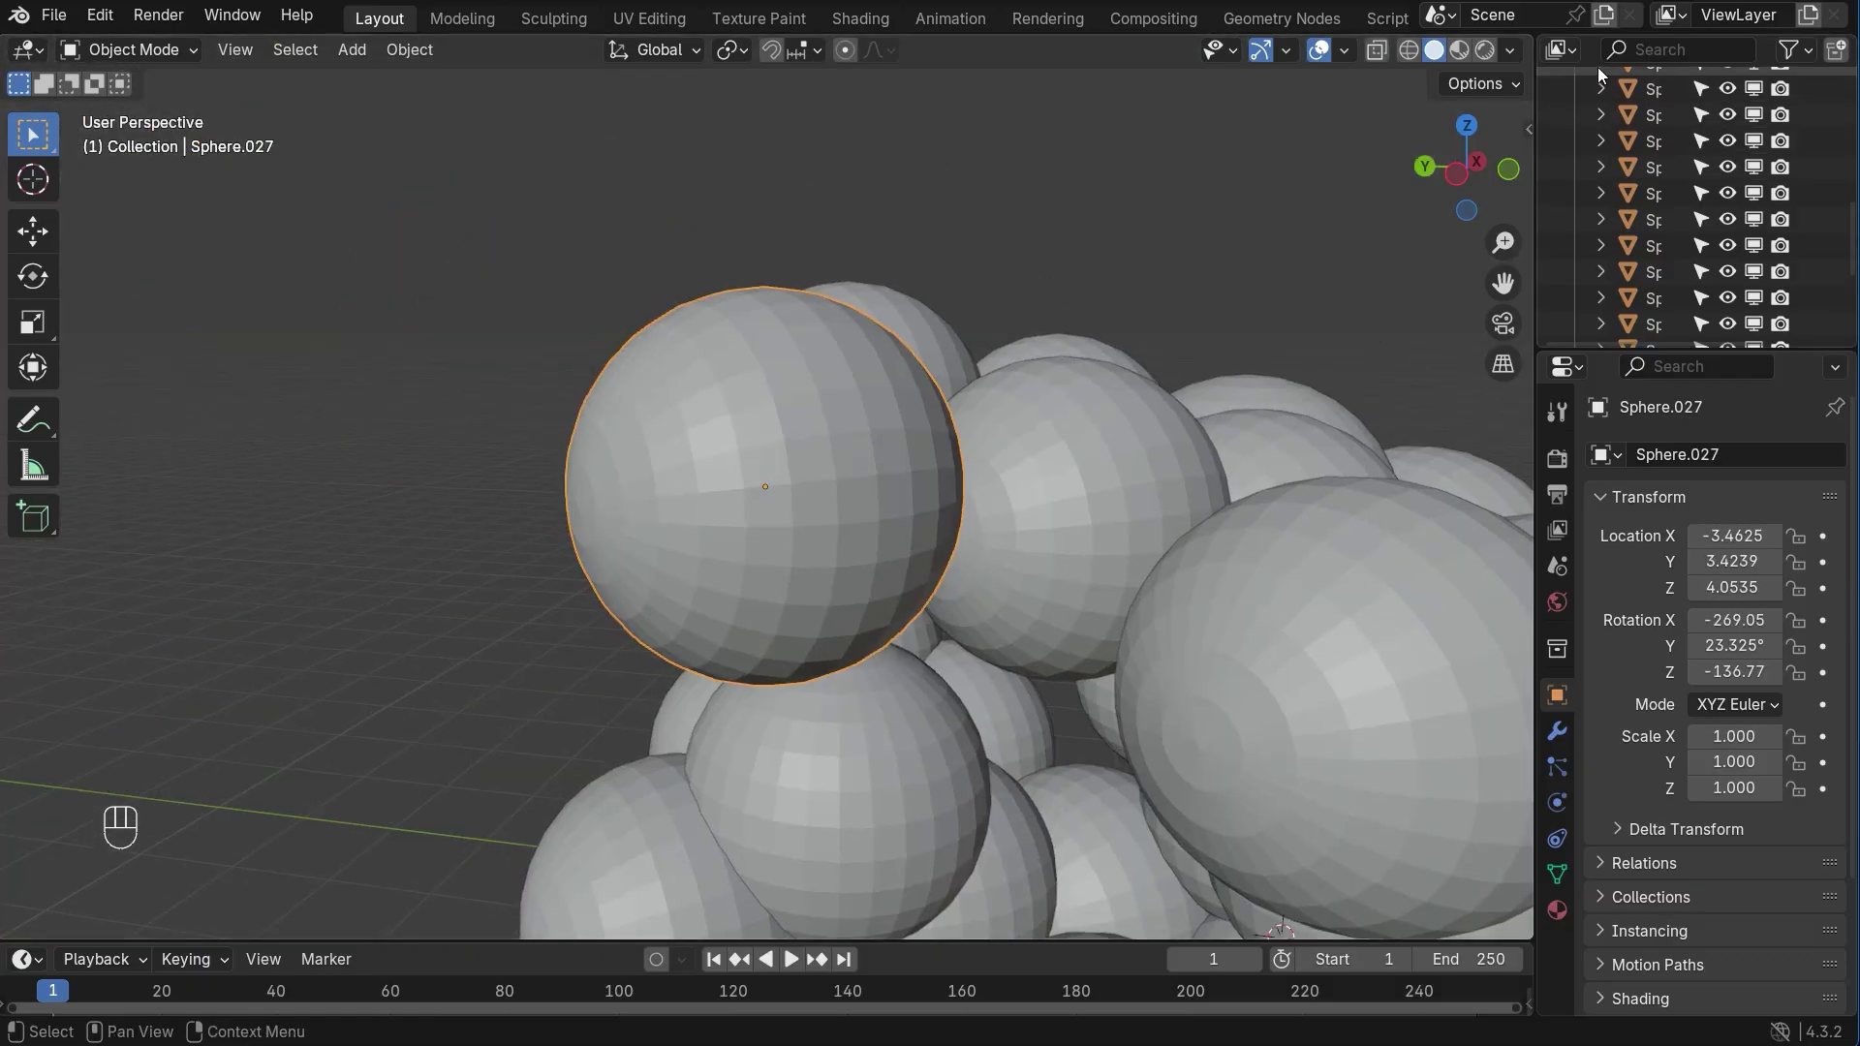
Step: Open the Outliner's display mode choices
{"action": "left_click", "coordinate": [1561, 50]}
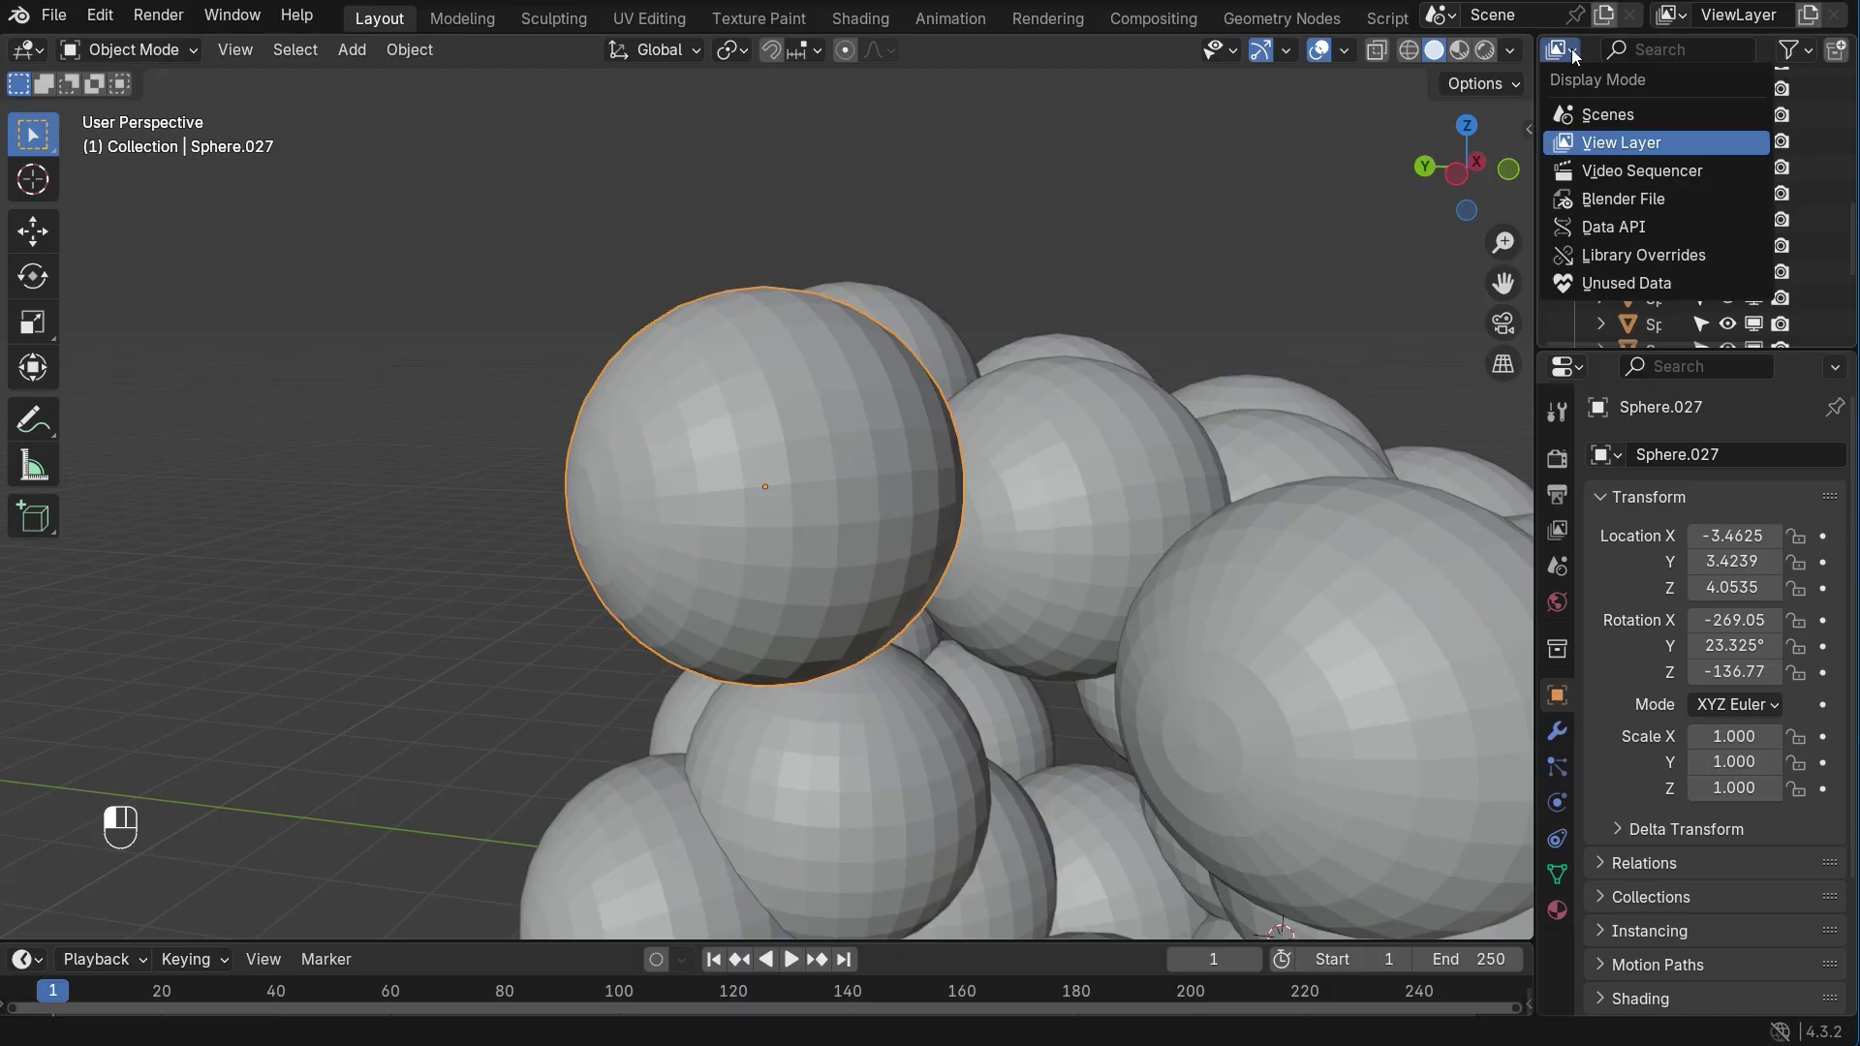